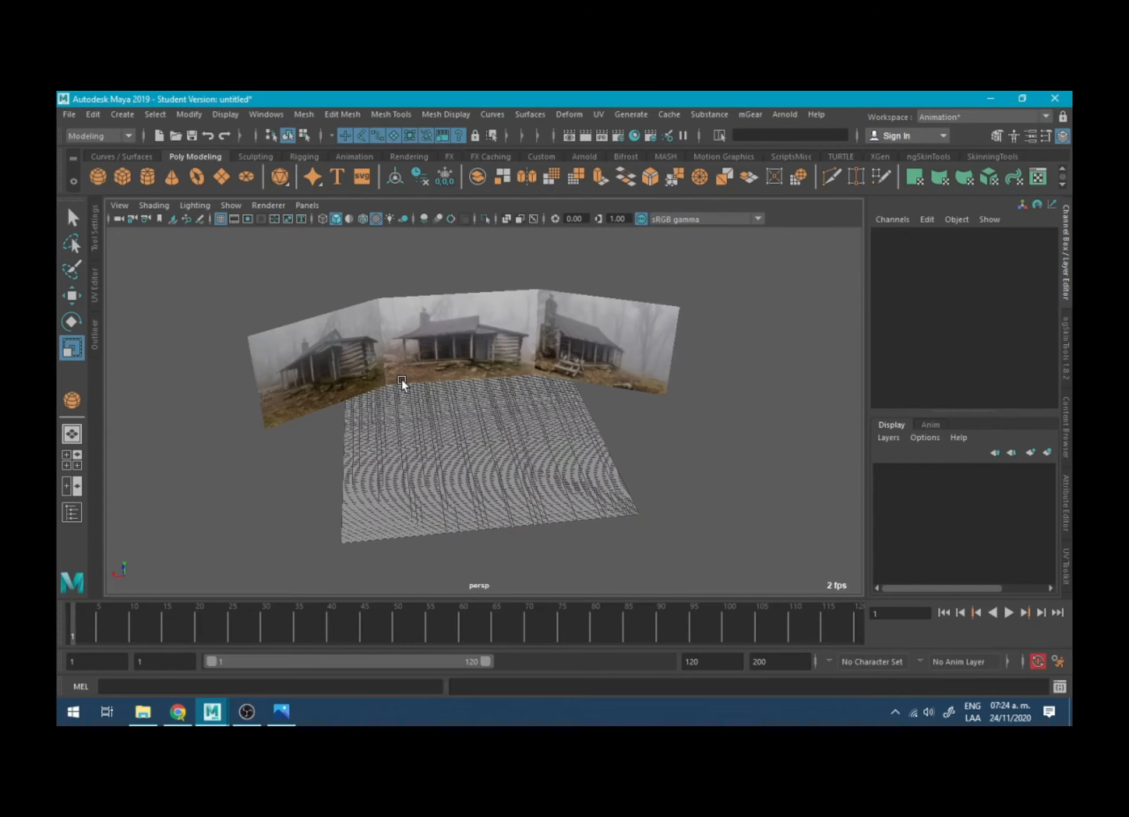
- Select the ground plane in front of the cabin reference images and frame it in the view
{"action": "left_click_drag", "start_coordinate": [434, 388], "coordinate": [475, 351], "text": "alt"}
{"action": "middle_click_drag", "start_coordinate": [474, 351], "coordinate": [461, 368], "text": "alt"}
{"action": "right_click_drag", "start_coordinate": [461, 368], "coordinate": [505, 421], "text": "alt"}
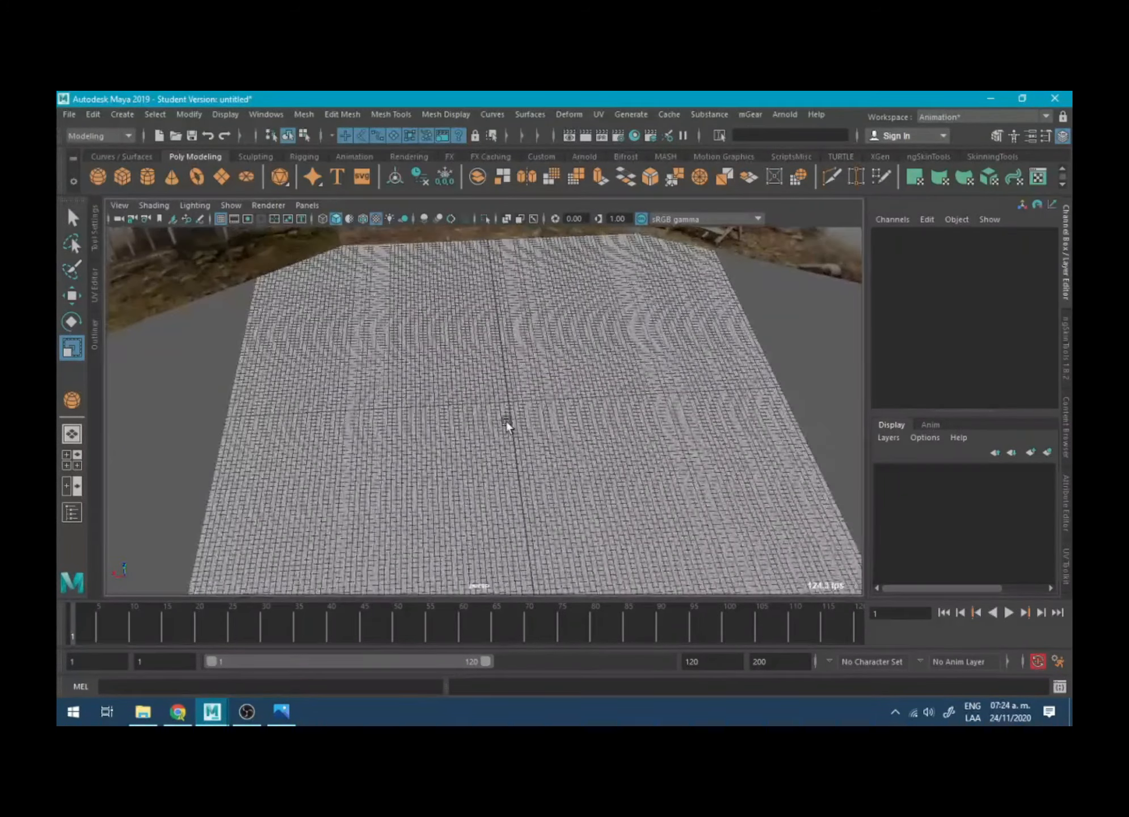
{"action": "left_click_drag", "start_coordinate": [505, 421], "coordinate": [528, 389], "text": "alt"}
{"action": "left_click", "coordinate": [501, 429]}
{"action": "scroll", "coordinate": [501, 429], "scroll_direction": "down", "scroll_amount": 15}
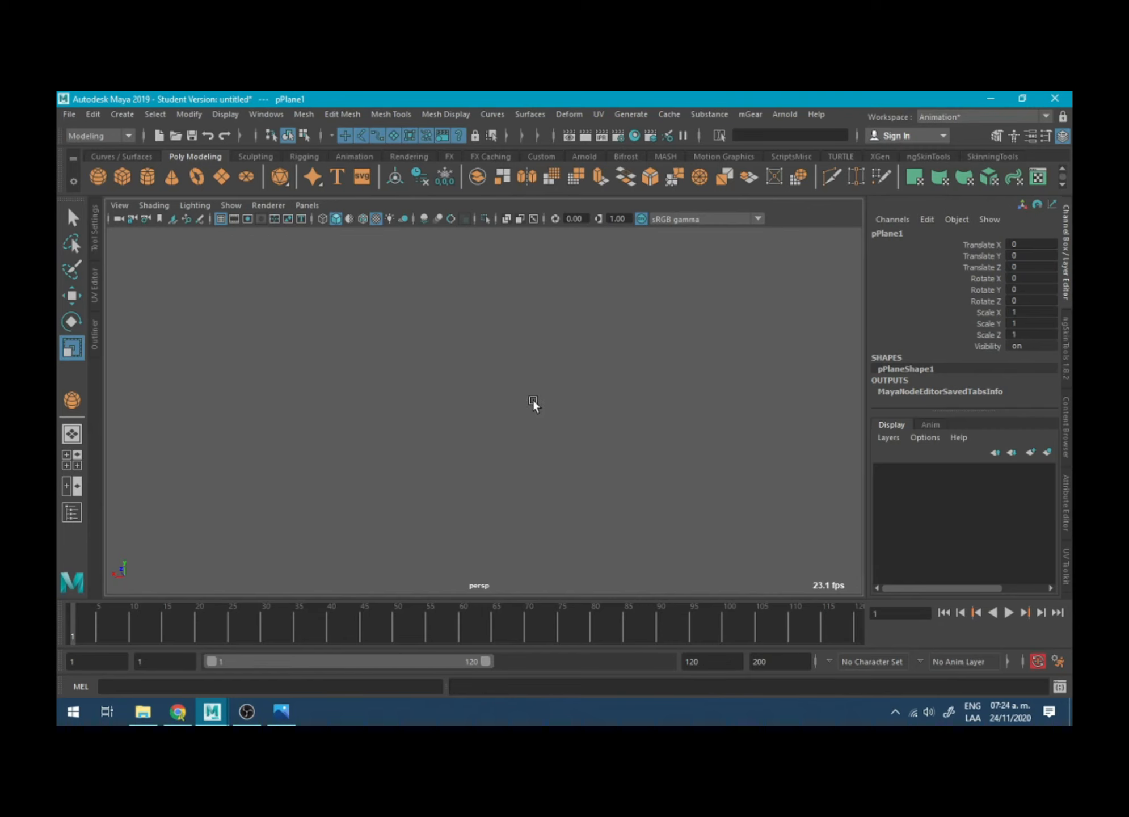
{"action": "key", "text": "f"}
{"action": "left_click_drag", "start_coordinate": [523, 401], "coordinate": [422, 465], "text": "alt"}
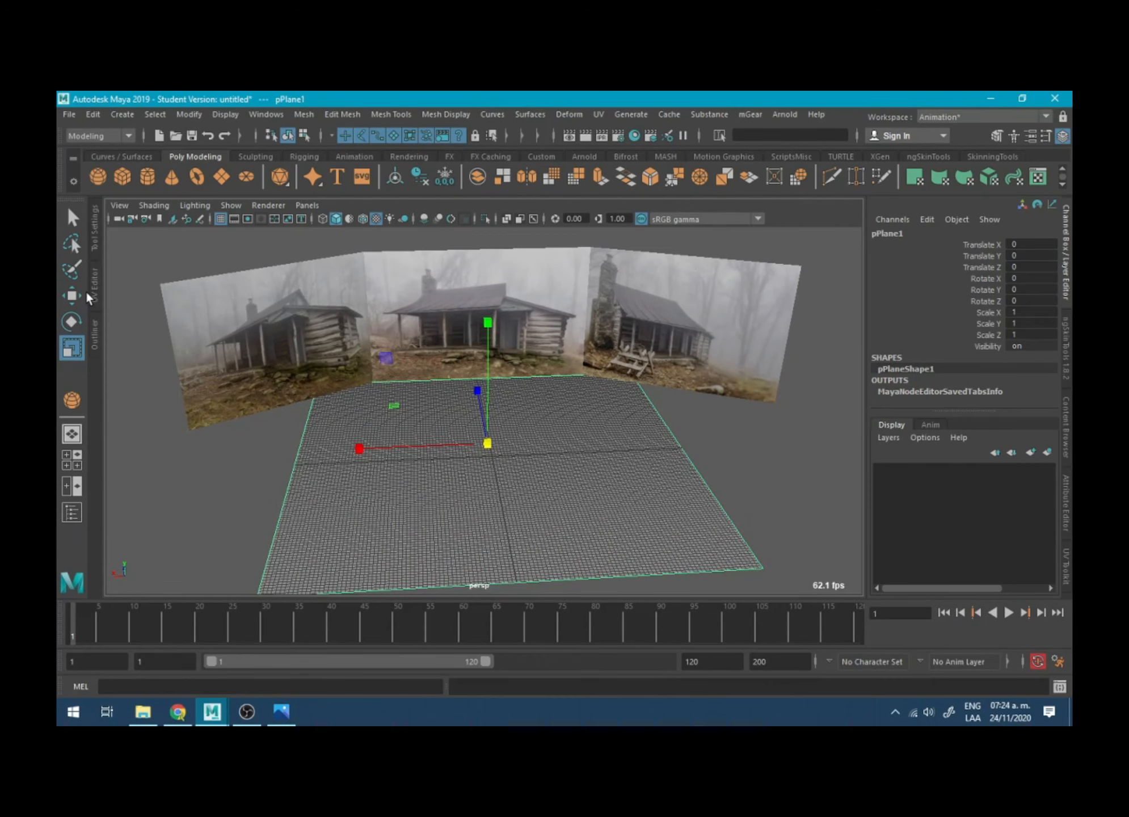
- Show the Outliner and select pCube1, pPlane1 and pSphere1 in turn, finishing on pPlane1
{"action": "left_click", "coordinate": [92, 332]}
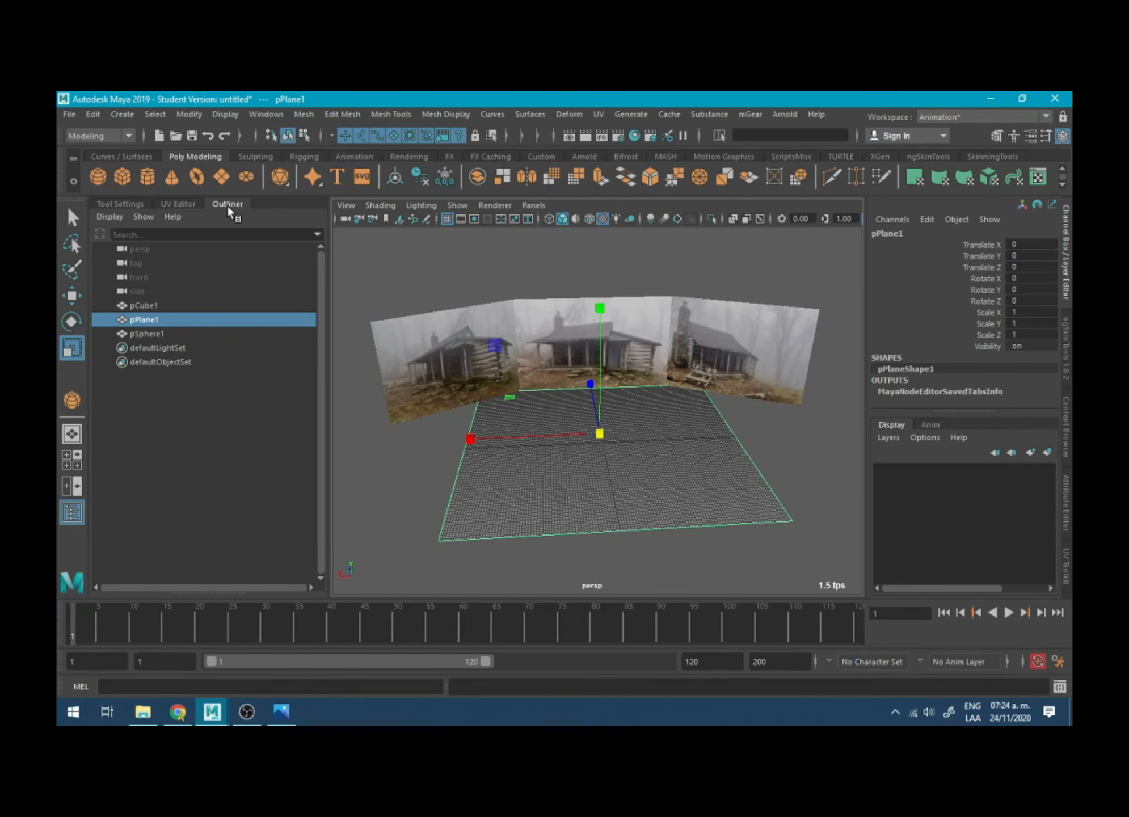
{"action": "left_click", "coordinate": [264, 114]}
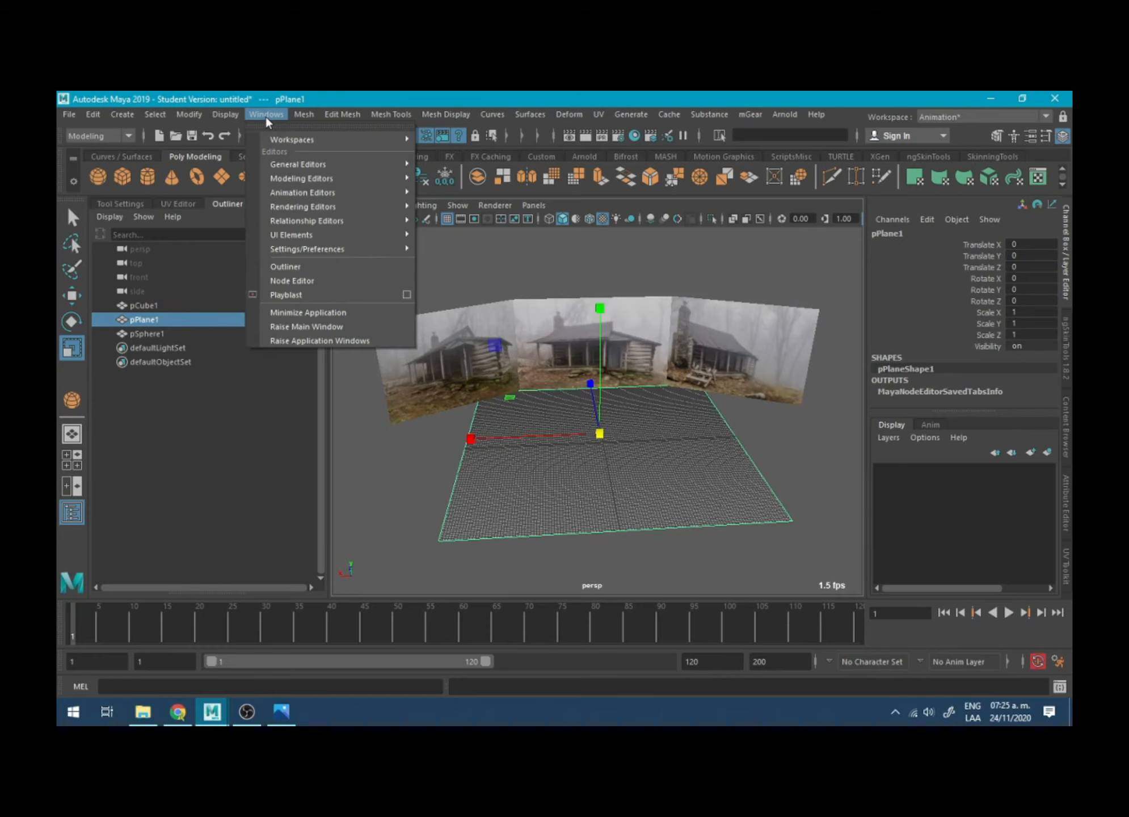
{"action": "left_click", "coordinate": [294, 267]}
{"action": "scroll", "coordinate": [496, 424], "scroll_direction": "down", "scroll_amount": 12}
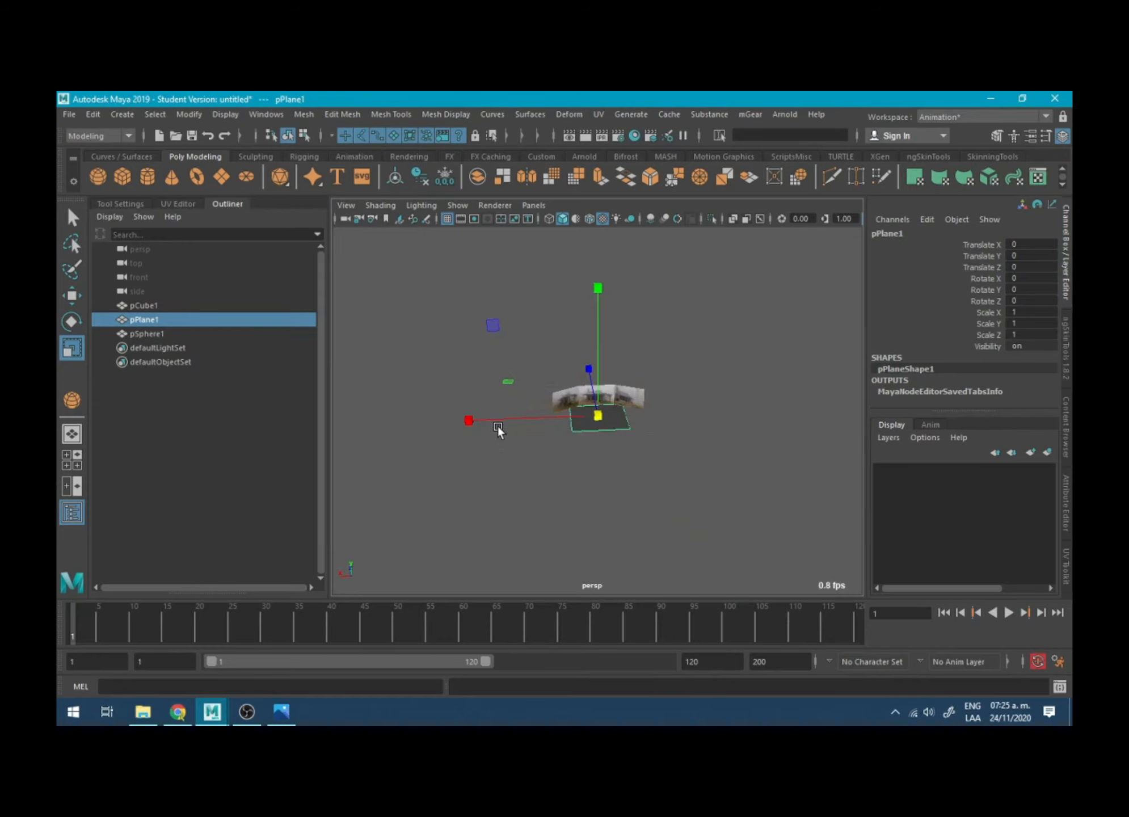
{"action": "left_click", "coordinate": [142, 305]}
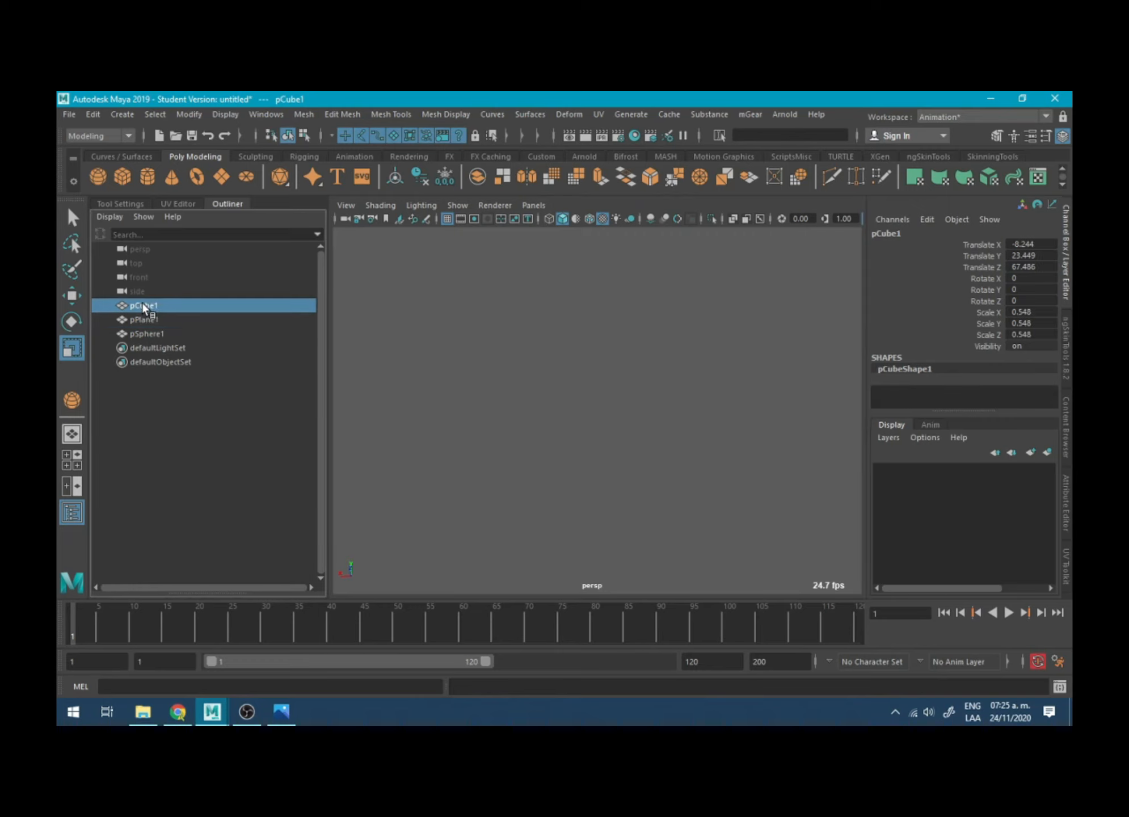
{"action": "left_click", "coordinate": [159, 318]}
{"action": "left_click", "coordinate": [162, 331]}
{"action": "left_click", "coordinate": [164, 321]}
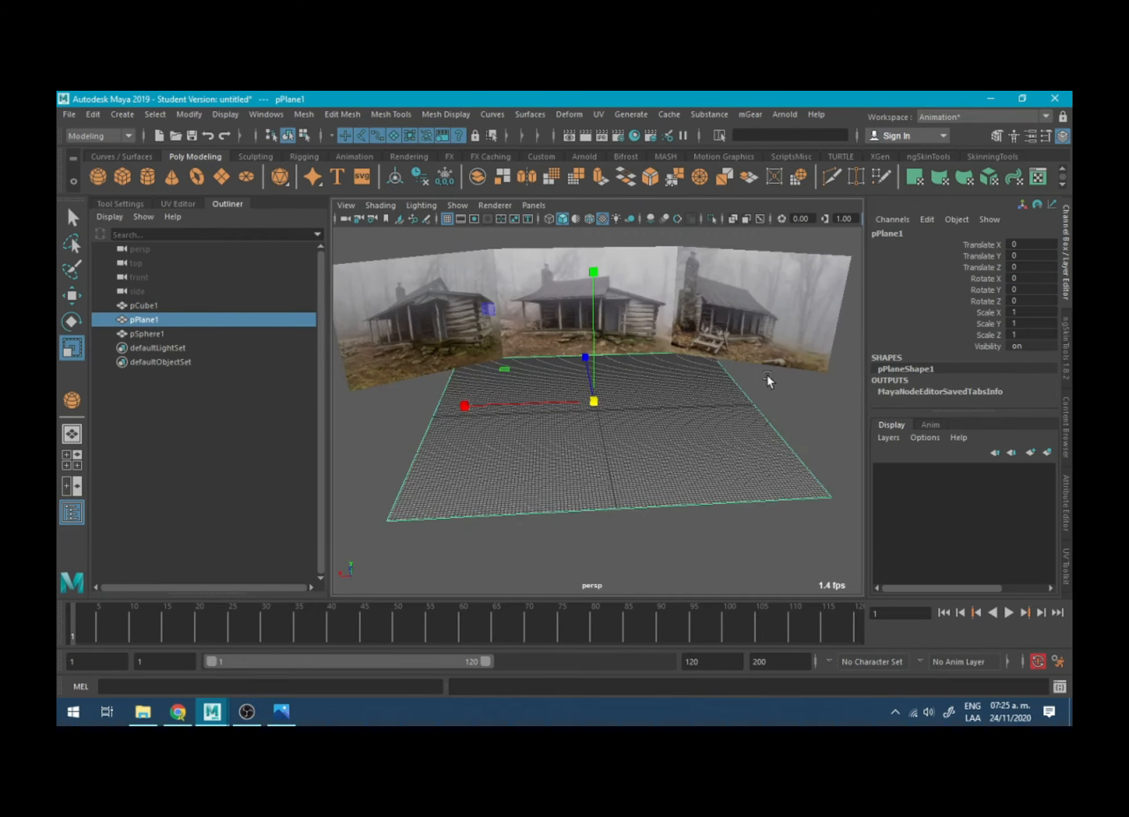
{"action": "left_click_drag", "start_coordinate": [681, 333], "coordinate": [563, 399], "text": "alt"}
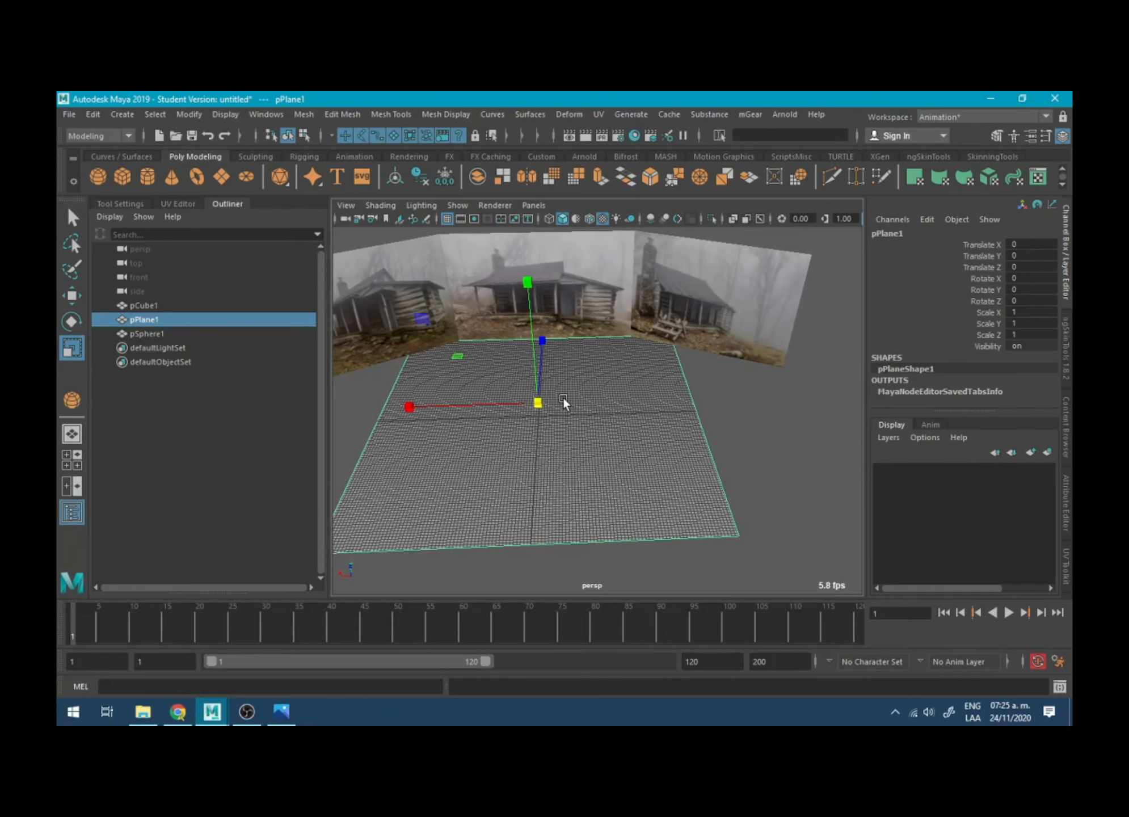
- Collapse the Outliner, show it once more, and collapse it again to leave the viewport wide
{"action": "left_click", "coordinate": [227, 204]}
{"action": "right_click_drag", "start_coordinate": [478, 403], "coordinate": [391, 365], "text": "alt"}
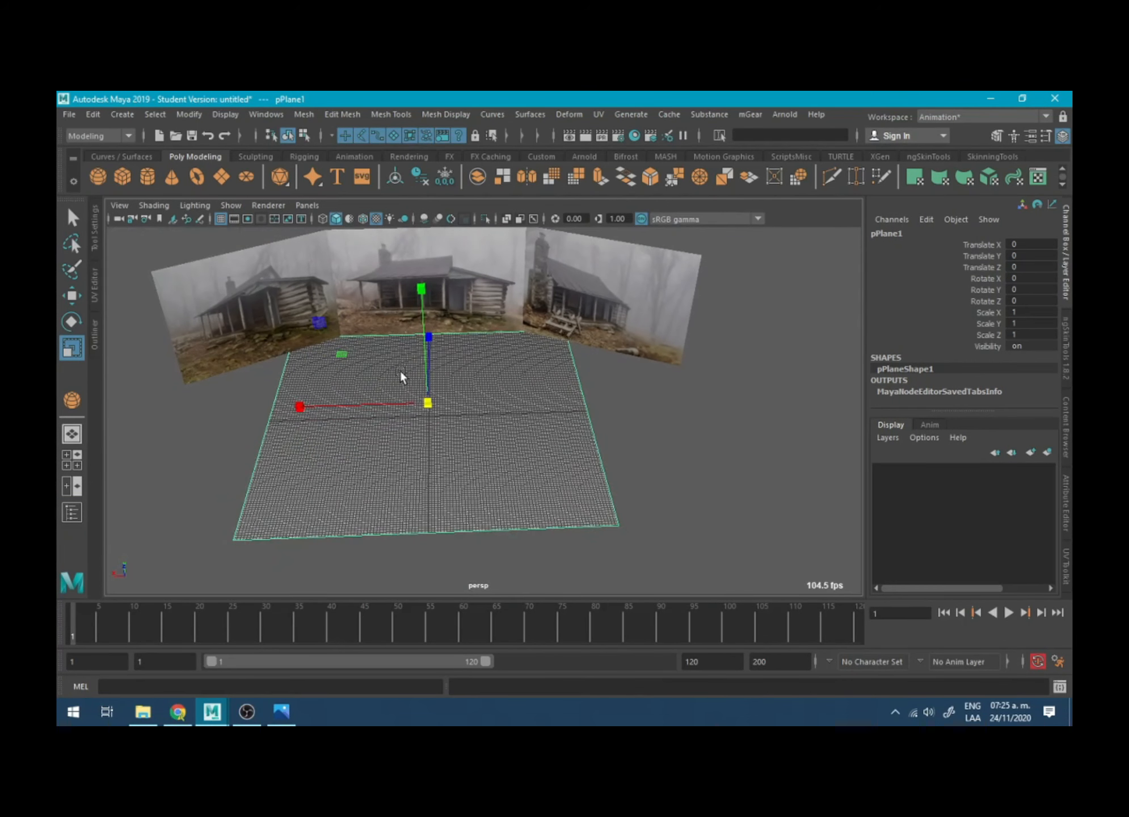
{"action": "middle_click_drag", "start_coordinate": [401, 378], "coordinate": [423, 370], "text": "alt"}
{"action": "left_click", "coordinate": [276, 117]}
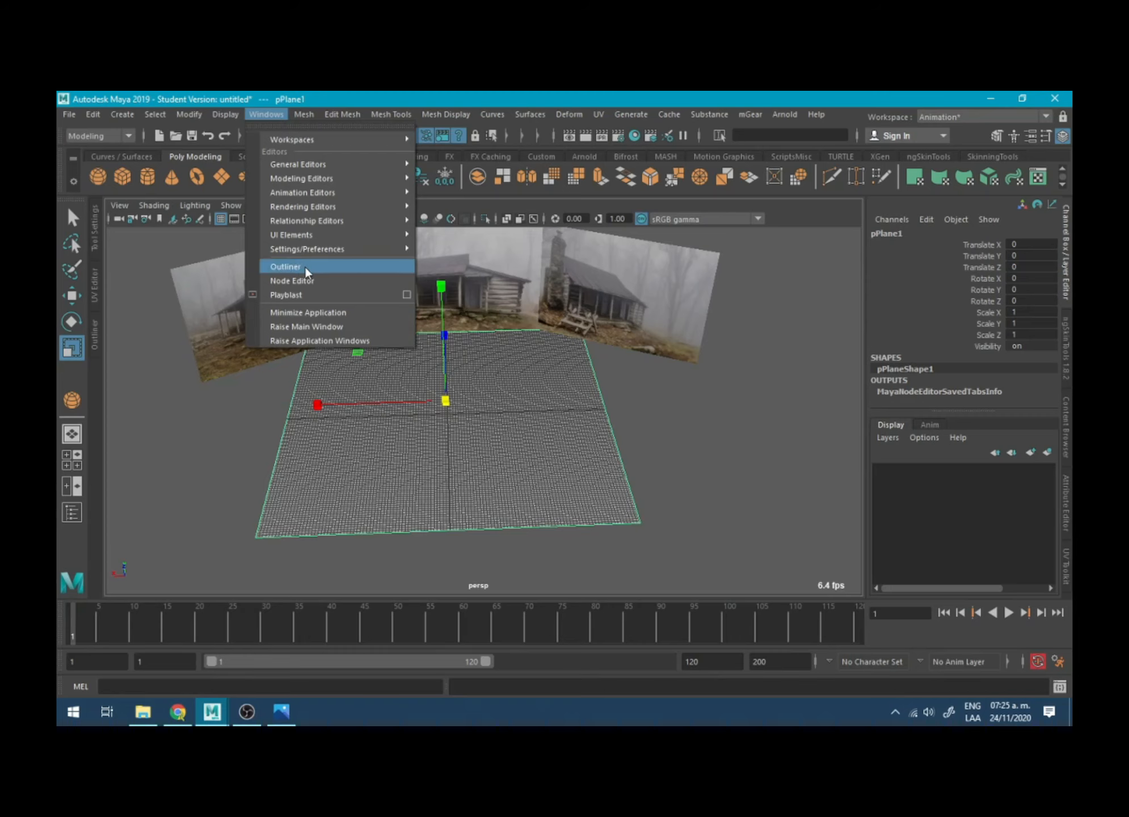
{"action": "left_click", "coordinate": [93, 344]}
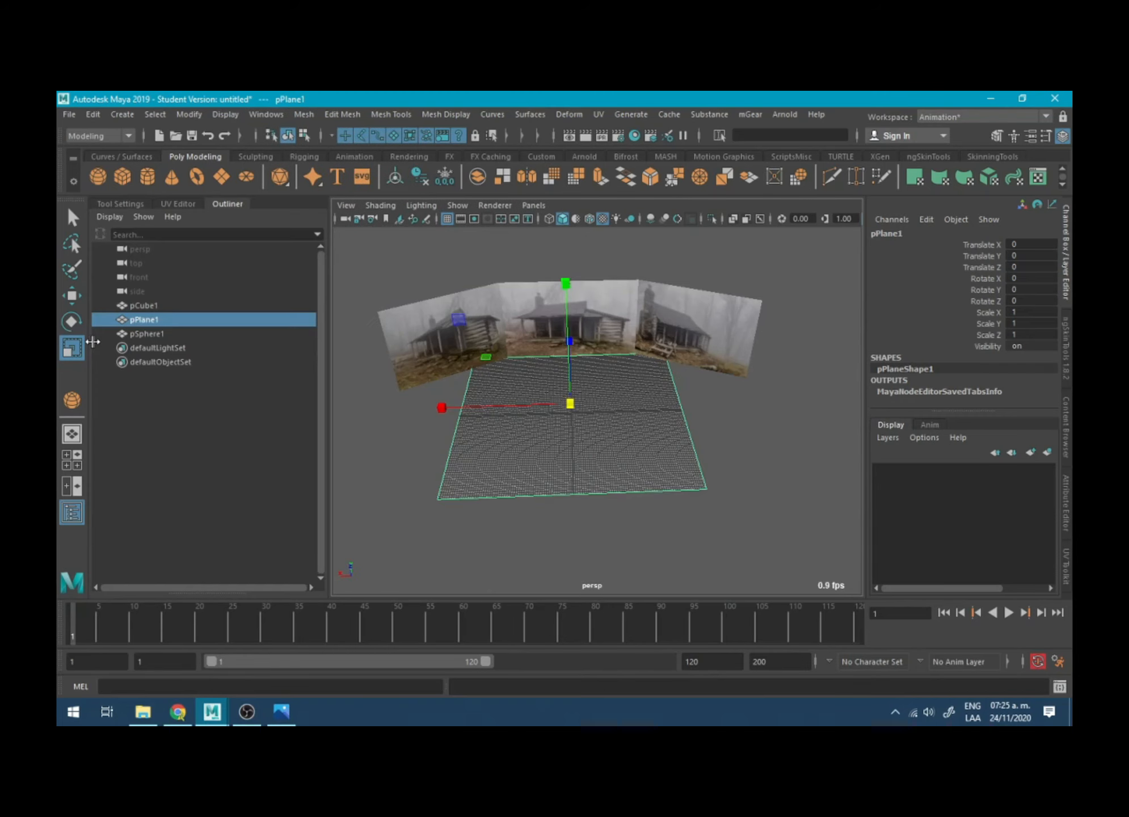
{"action": "mouse_move", "coordinate": [226, 203]}
{"action": "left_mouse_down"}
{"action": "mouse_move", "coordinate": [455, 267]}
{"action": "mouse_move", "coordinate": [221, 206]}
{"action": "left_mouse_up"}
{"action": "left_click", "coordinate": [223, 205]}
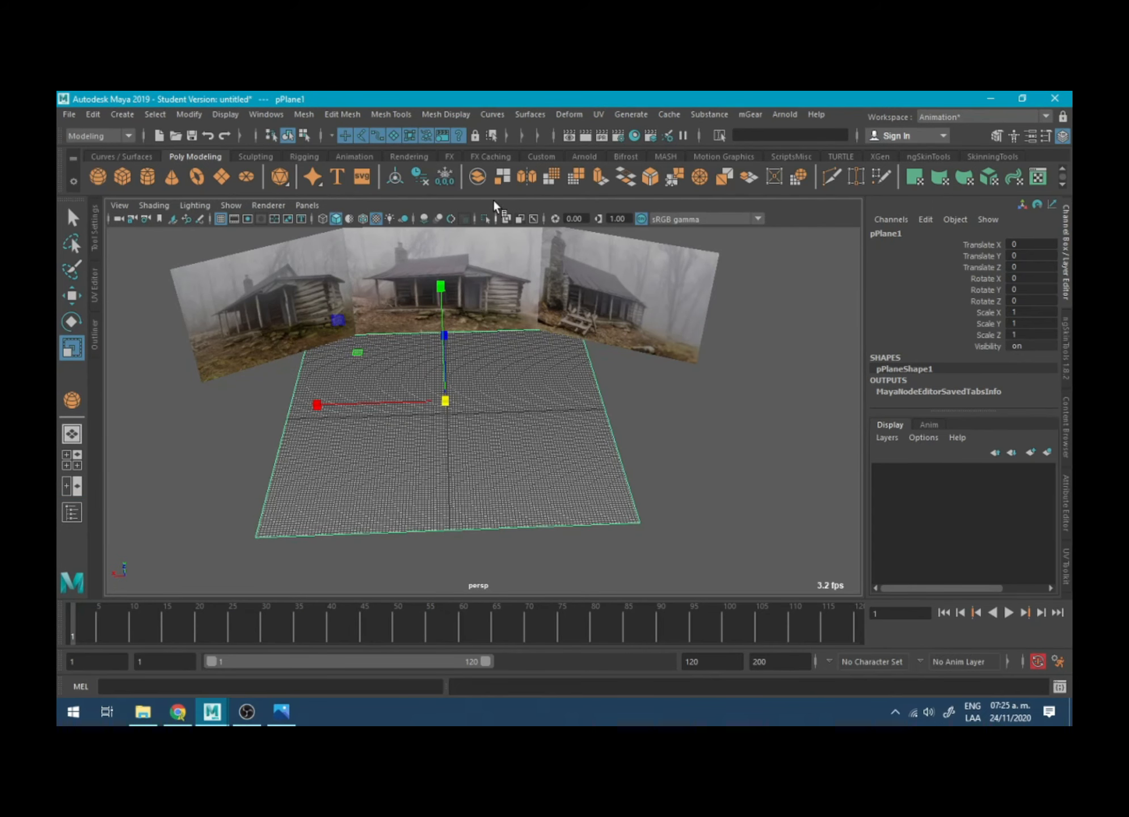
- Try the Circularize operation on the ground plane, adjust its settings, and reselect the plane as an object
{"action": "left_click", "coordinate": [336, 116]}
{"action": "mouse_move", "coordinate": [302, 111]}
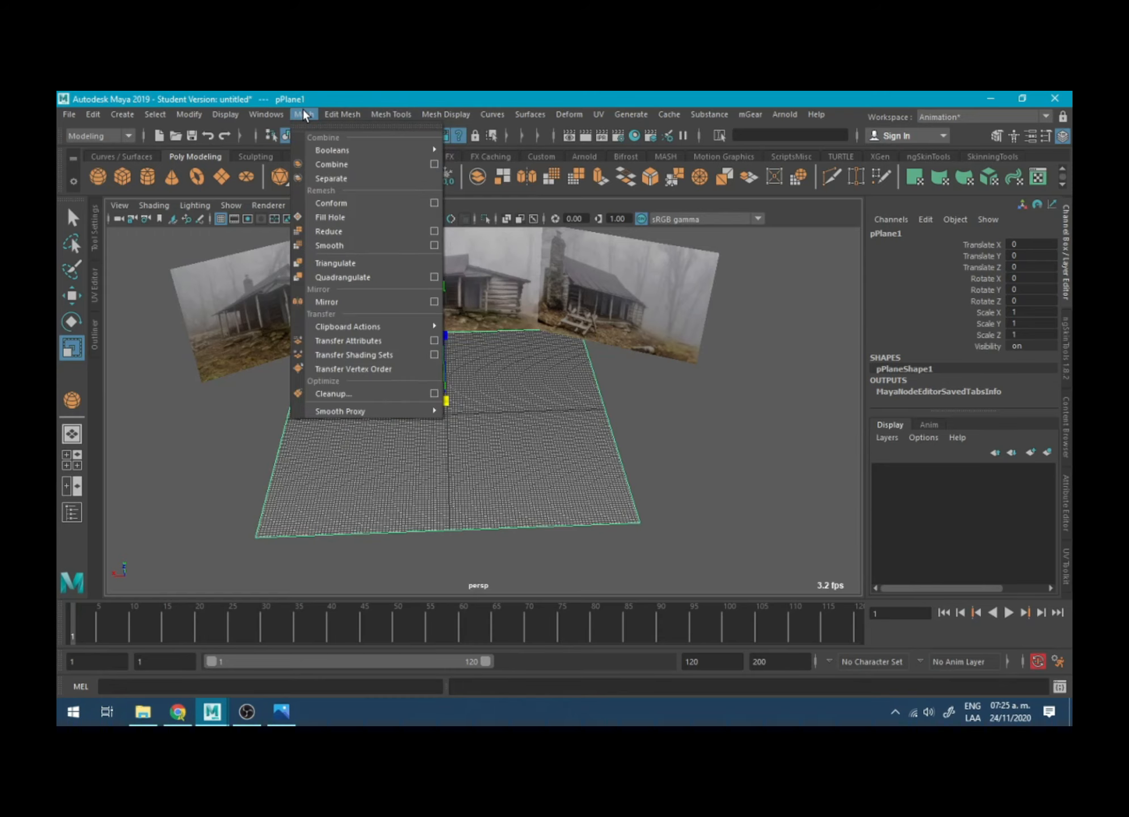
{"action": "mouse_move", "coordinate": [393, 112]}
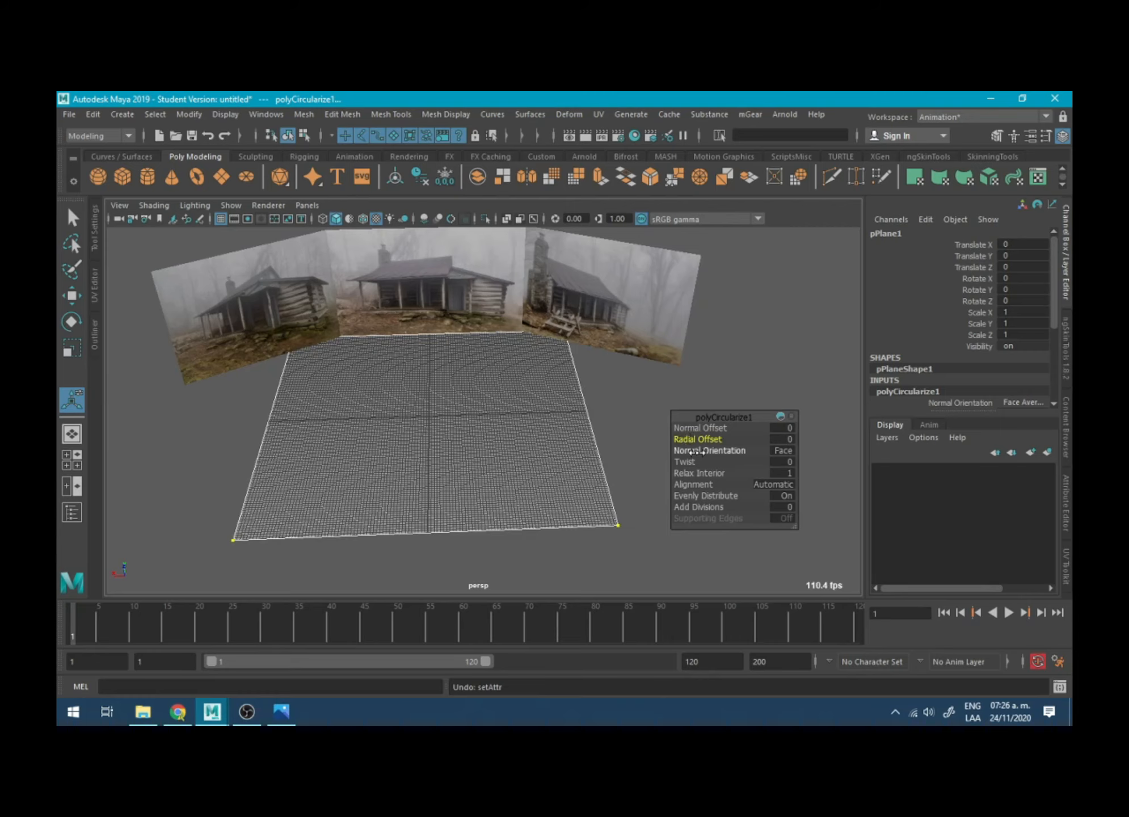
{"action": "left_click_drag", "start_coordinate": [697, 460], "coordinate": [783, 461]}
{"action": "key", "text": "ctrl+z"}
{"action": "left_click", "coordinate": [730, 379]}
{"action": "key", "text": "ctrl+z"}
{"action": "left_click", "coordinate": [711, 386]}
{"action": "key", "text": "q"}
{"action": "left_click", "coordinate": [543, 391]}
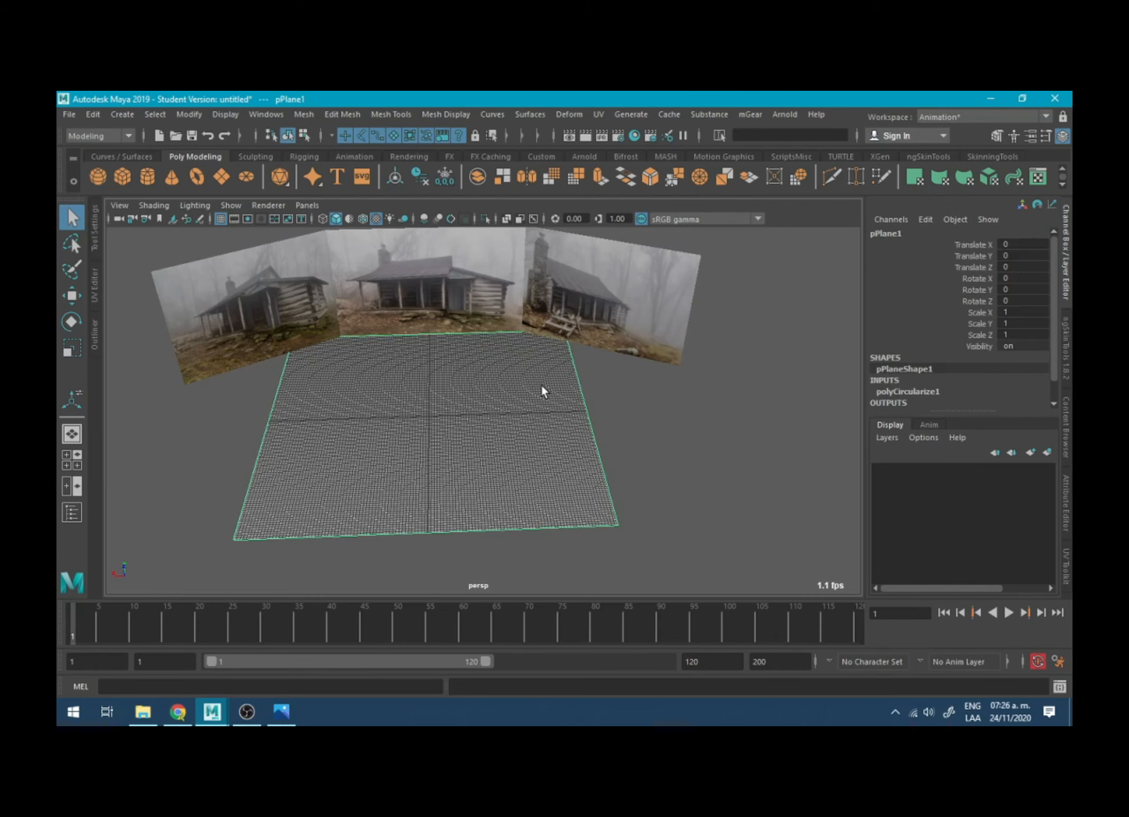
- Delete the ground plane's construction history, and undo both that deletion and the Circularize operation
{"action": "scroll", "coordinate": [947, 369], "scroll_direction": "down", "scroll_amount": 1}
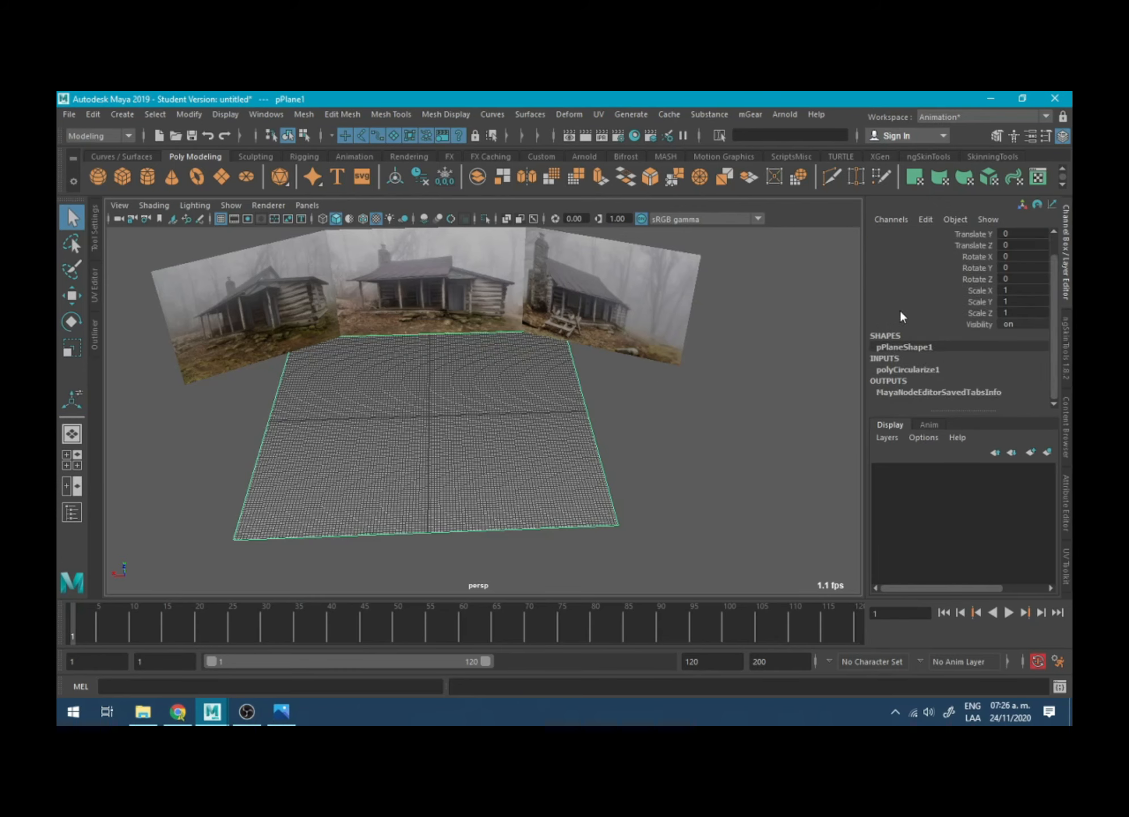
{"action": "left_click", "coordinate": [418, 177]}
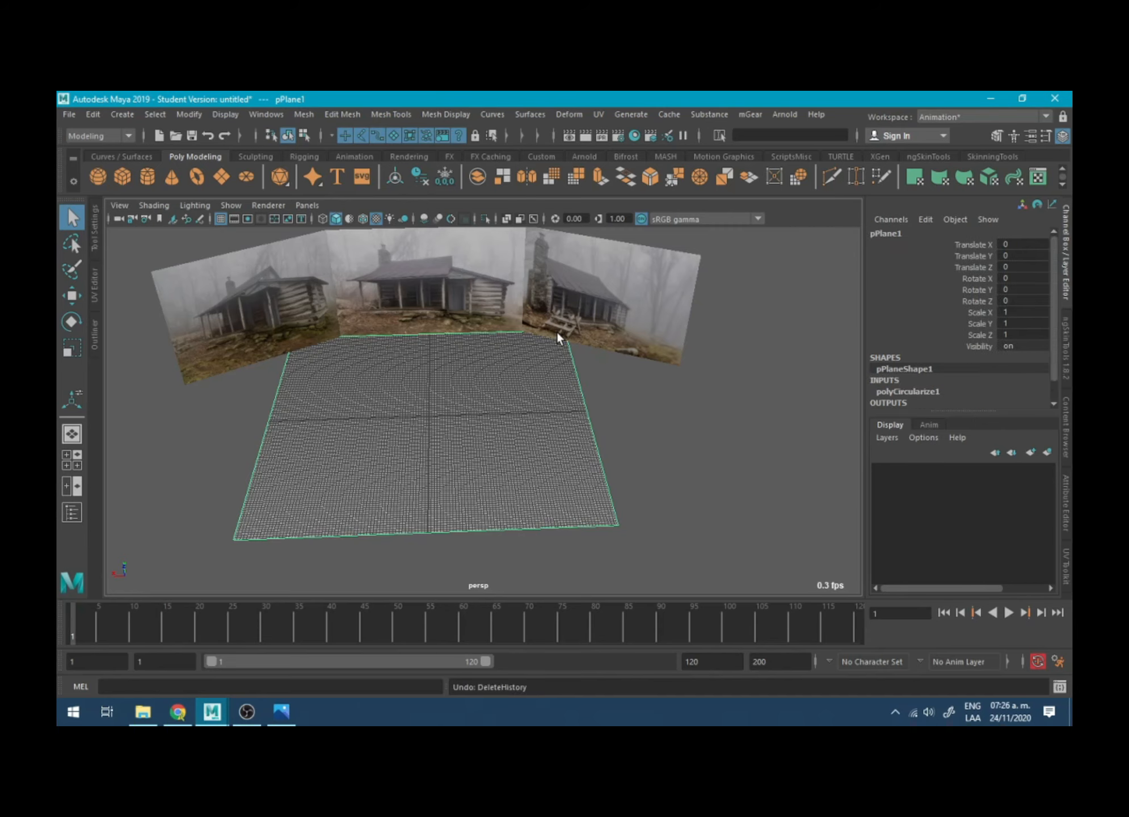
{"action": "key", "text": "ctrl+z"}
{"action": "key", "text": "ctrl+z"}
{"action": "key", "text": "ctrl+z"}
{"action": "key", "text": "ctrl+z"}
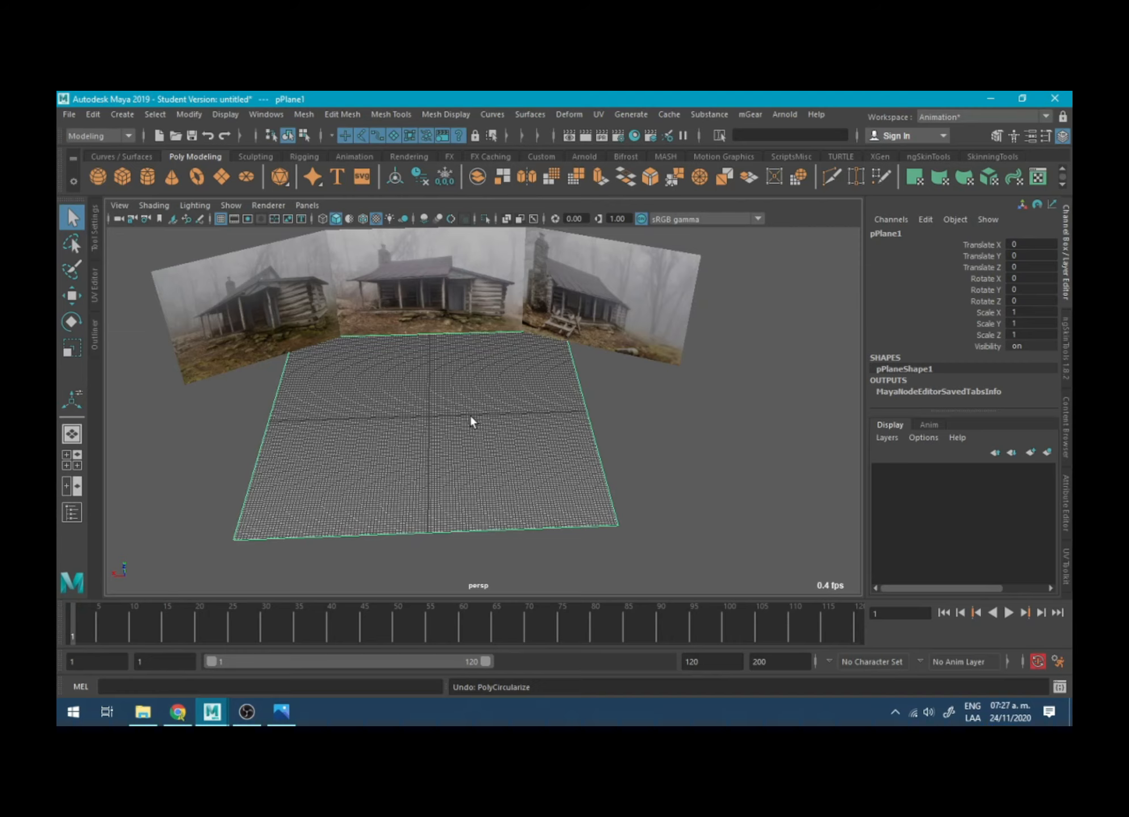
{"action": "key", "text": "ctrl+z"}
{"action": "key", "text": "ctrl+z"}
- Examine the component modes, selection conversions and selection tool options available for the ground plane
{"action": "left_click", "coordinate": [445, 177]}
{"action": "right_click_drag", "start_coordinate": [487, 423], "coordinate": [587, 297]}
{"action": "left_click", "coordinate": [632, 389]}
{"action": "left_click", "coordinate": [531, 391]}
{"action": "right_click_drag", "start_coordinate": [440, 406], "coordinate": [440, 403], "text": "ctrl"}
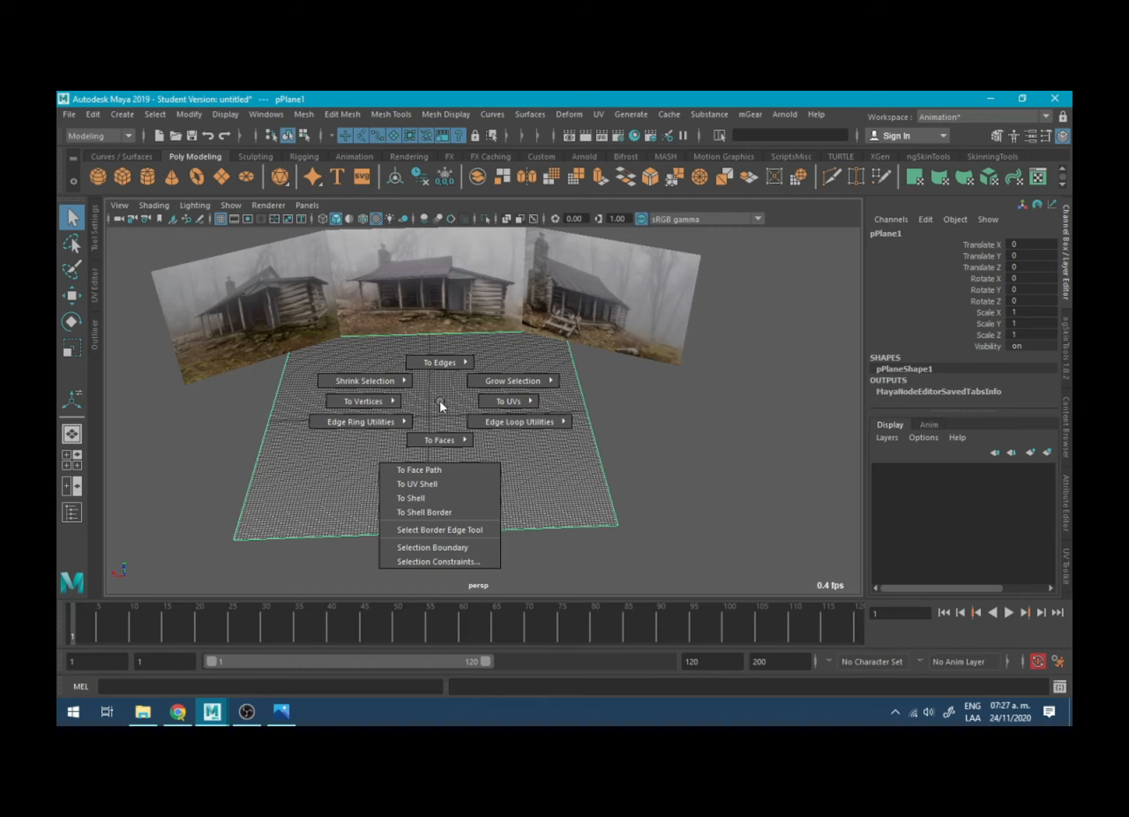
{"action": "right_click_drag", "start_coordinate": [439, 402], "coordinate": [439, 402], "text": "ctrl"}
{"action": "right_click", "coordinate": [439, 401]}
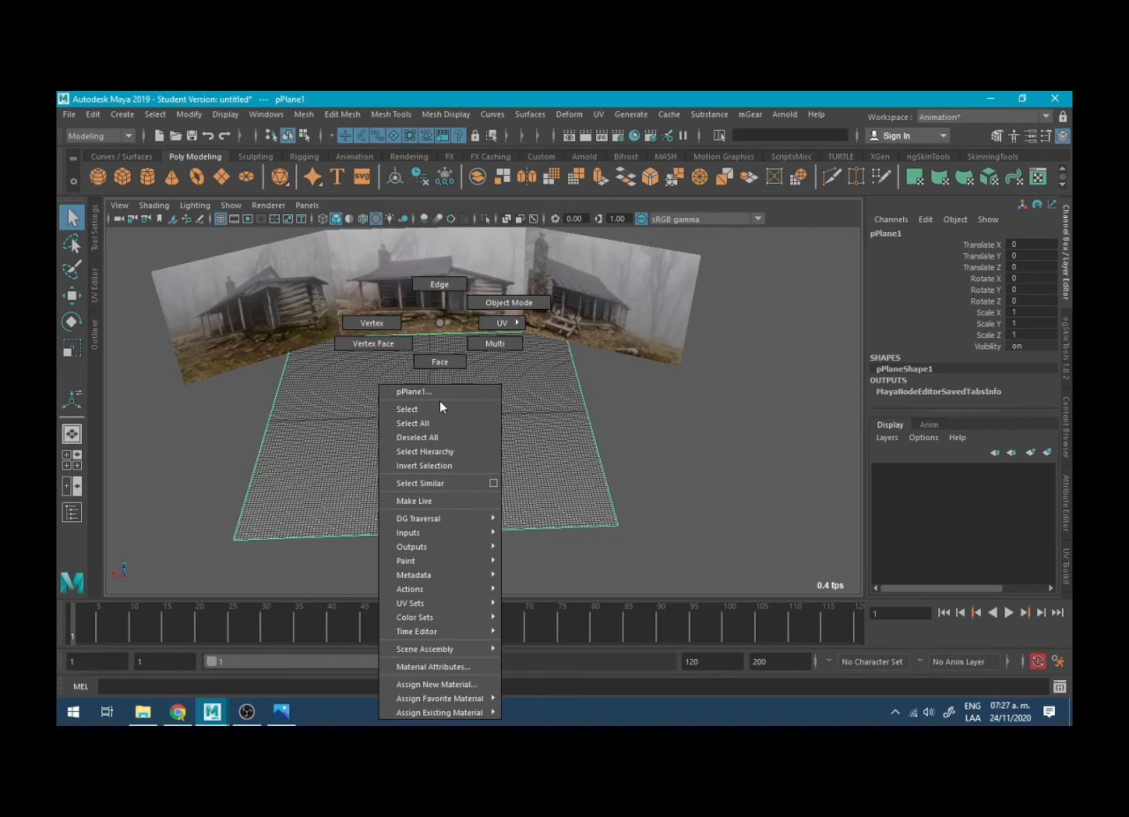
{"action": "right_click", "coordinate": [464, 400]}
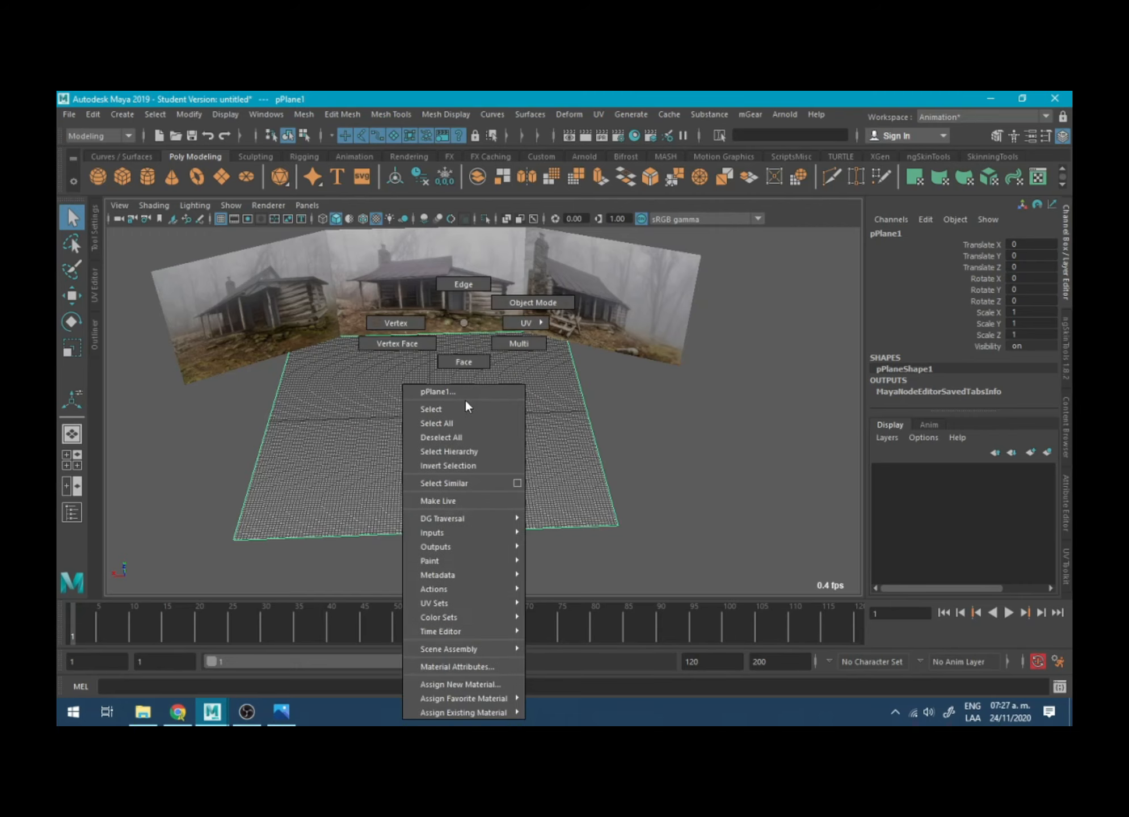
{"action": "right_click_drag", "start_coordinate": [817, 445], "coordinate": [698, 415]}
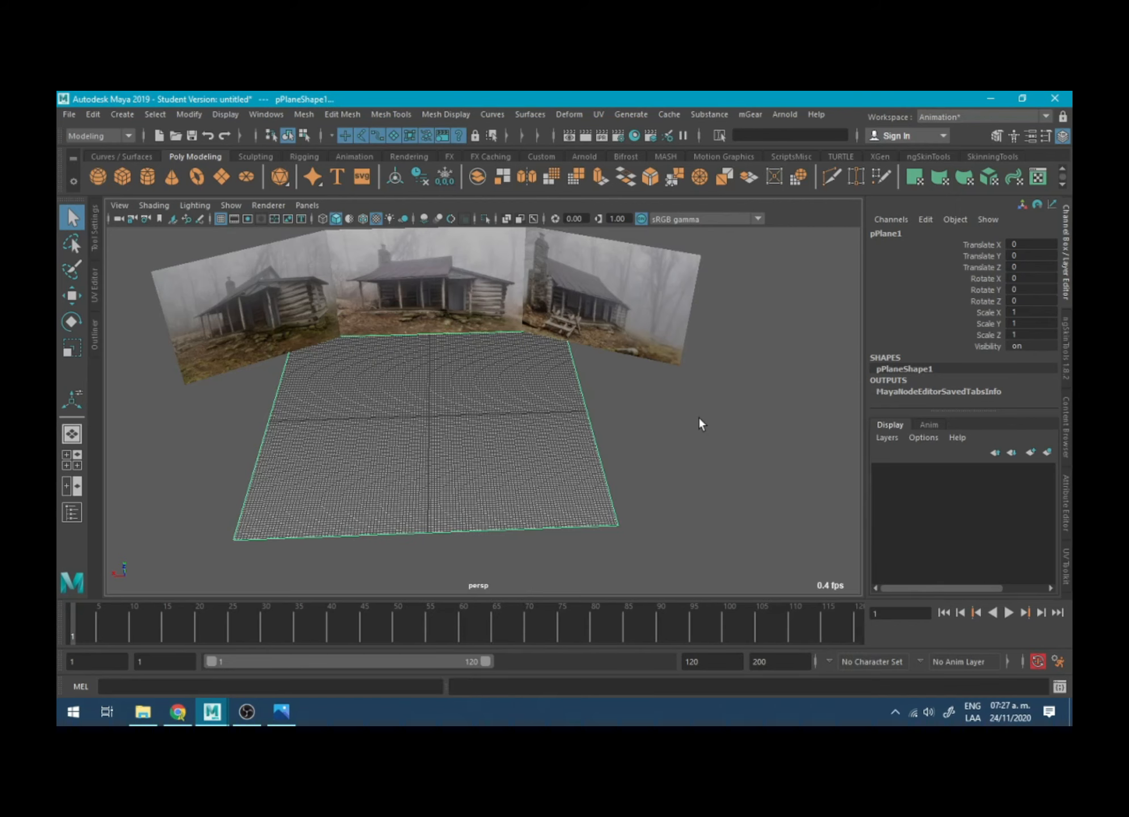
{"action": "right_click_drag", "start_coordinate": [628, 310], "coordinate": [627, 309]}
{"action": "right_click", "coordinate": [627, 288]}
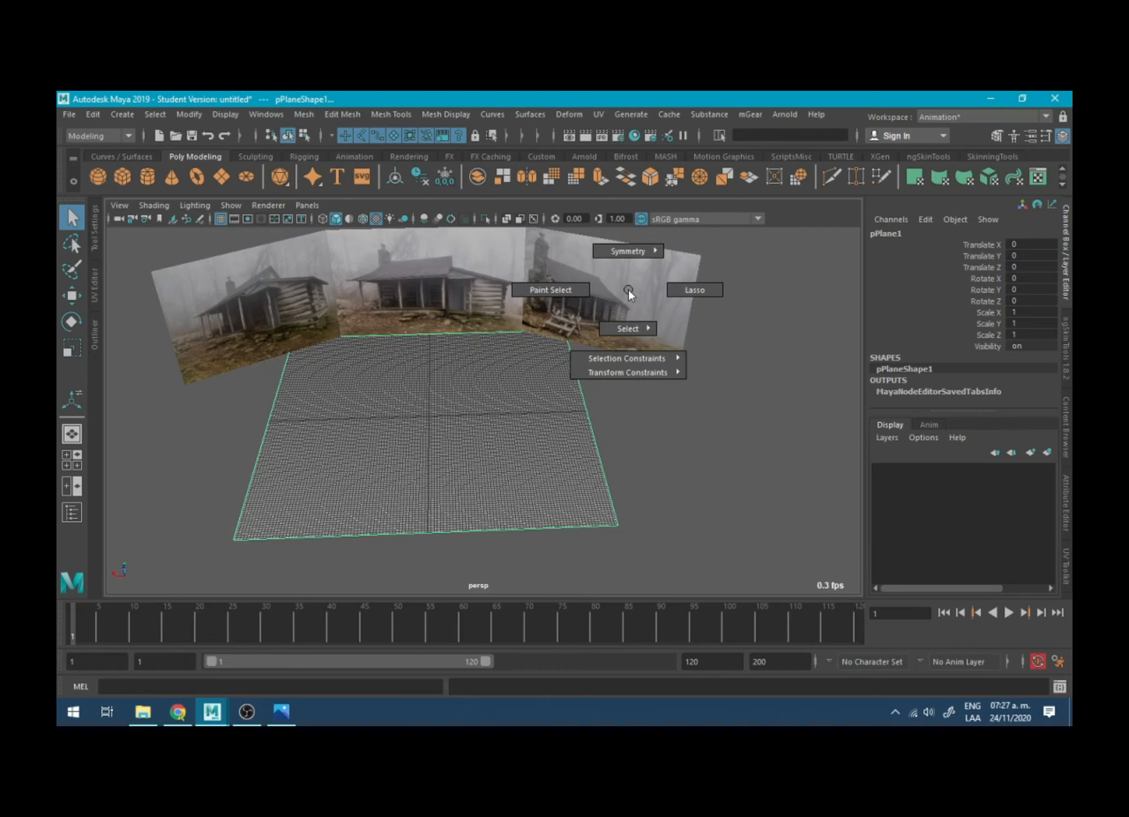
{"action": "mouse_move", "coordinate": [635, 327]}
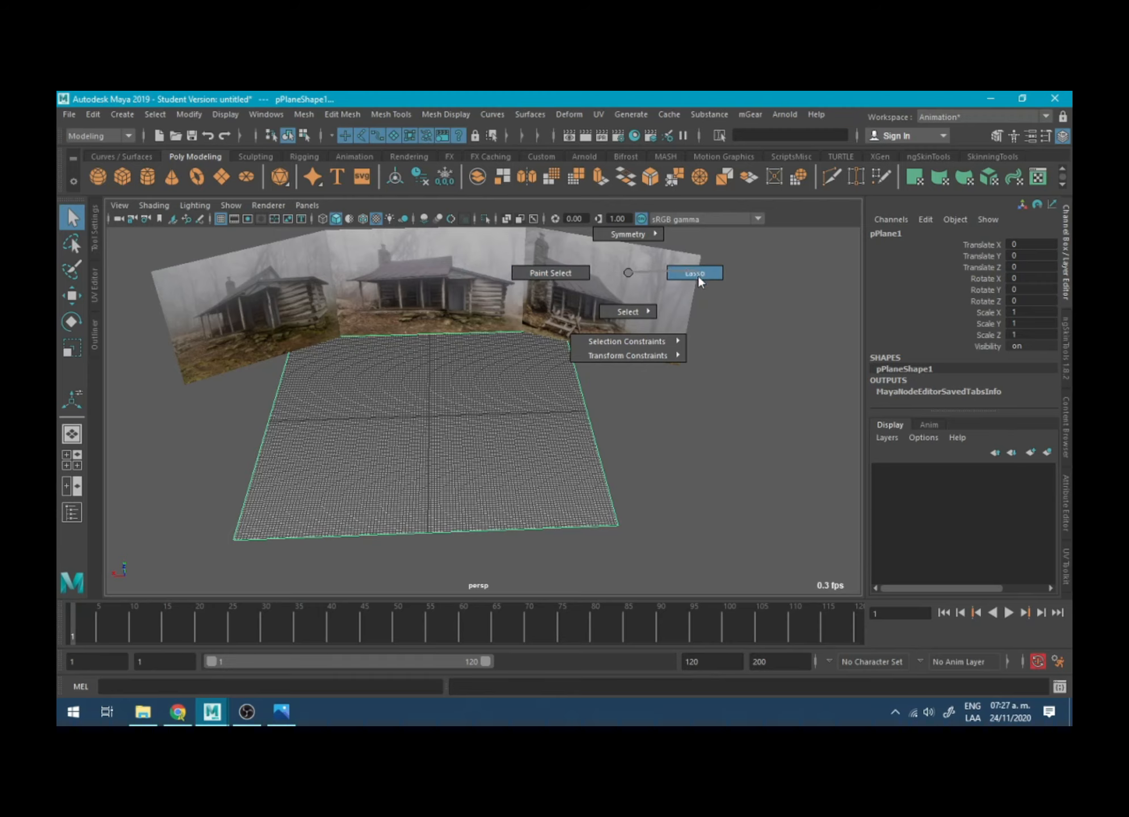
{"action": "mouse_move", "coordinate": [640, 362]}
- Switch the ground plane to edge selection and select its border edges one after another
{"action": "mouse_move", "coordinate": [464, 322]}
{"action": "right_mouse_down"}
{"action": "mouse_move", "coordinate": [462, 425]}
{"action": "mouse_move", "coordinate": [465, 286]}
{"action": "mouse_move", "coordinate": [434, 350]}
{"action": "mouse_move", "coordinate": [466, 314]}
{"action": "mouse_move", "coordinate": [458, 294]}
{"action": "right_mouse_up"}
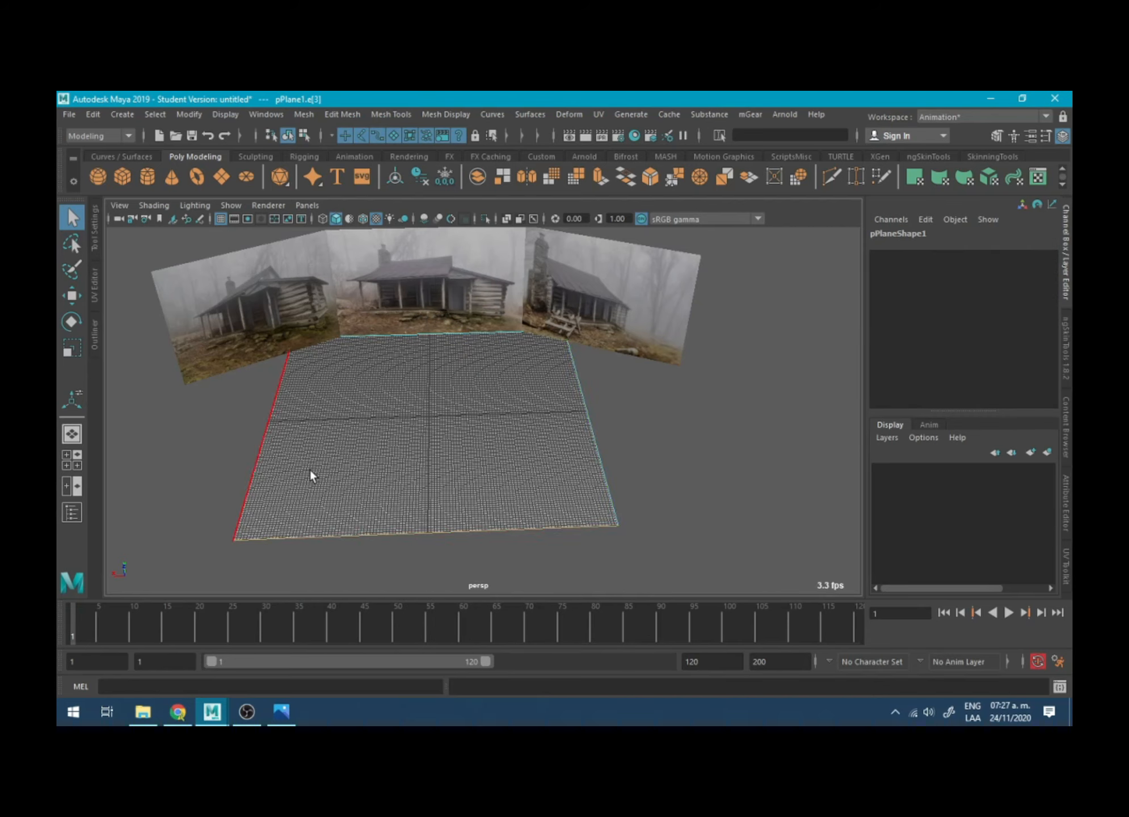
{"action": "left_click", "coordinate": [308, 431]}
{"action": "left_click", "coordinate": [403, 336]}
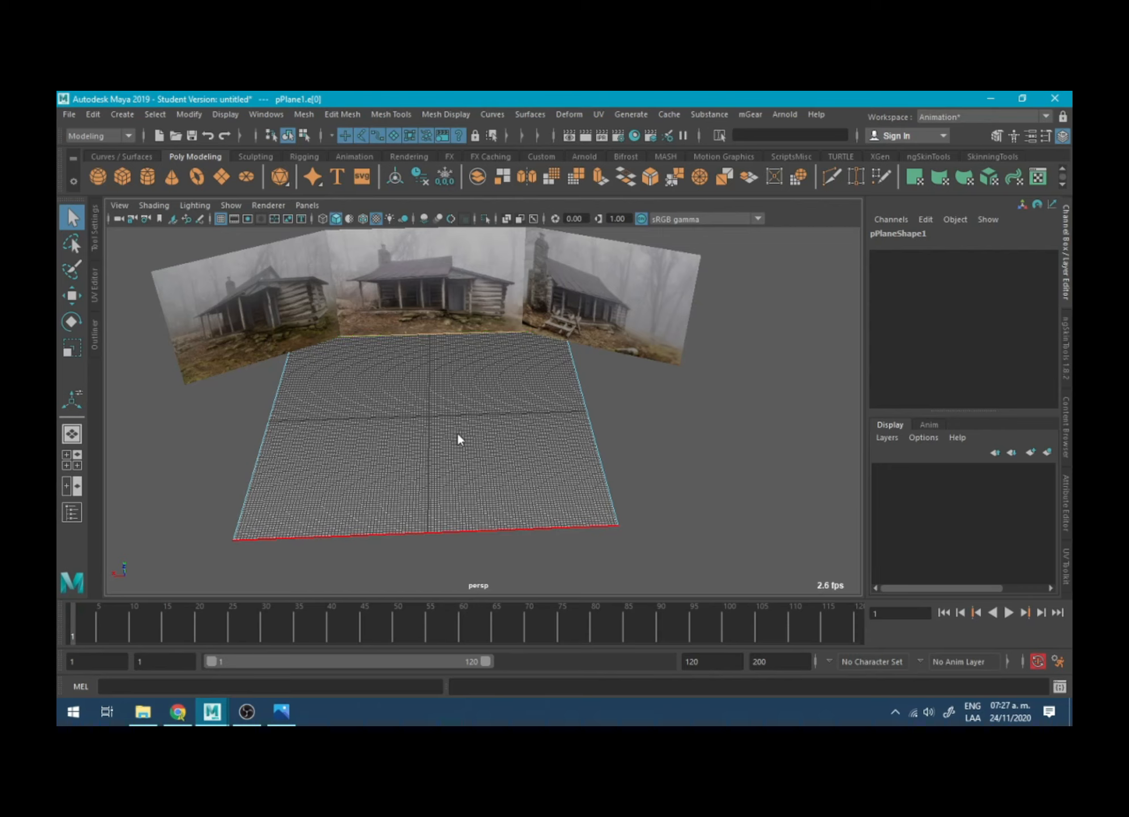
- Switch the ground plane to vertex selection, select its corner vertices in turn, and return to object mode
{"action": "right_click_drag", "start_coordinate": [457, 431], "coordinate": [397, 332]}
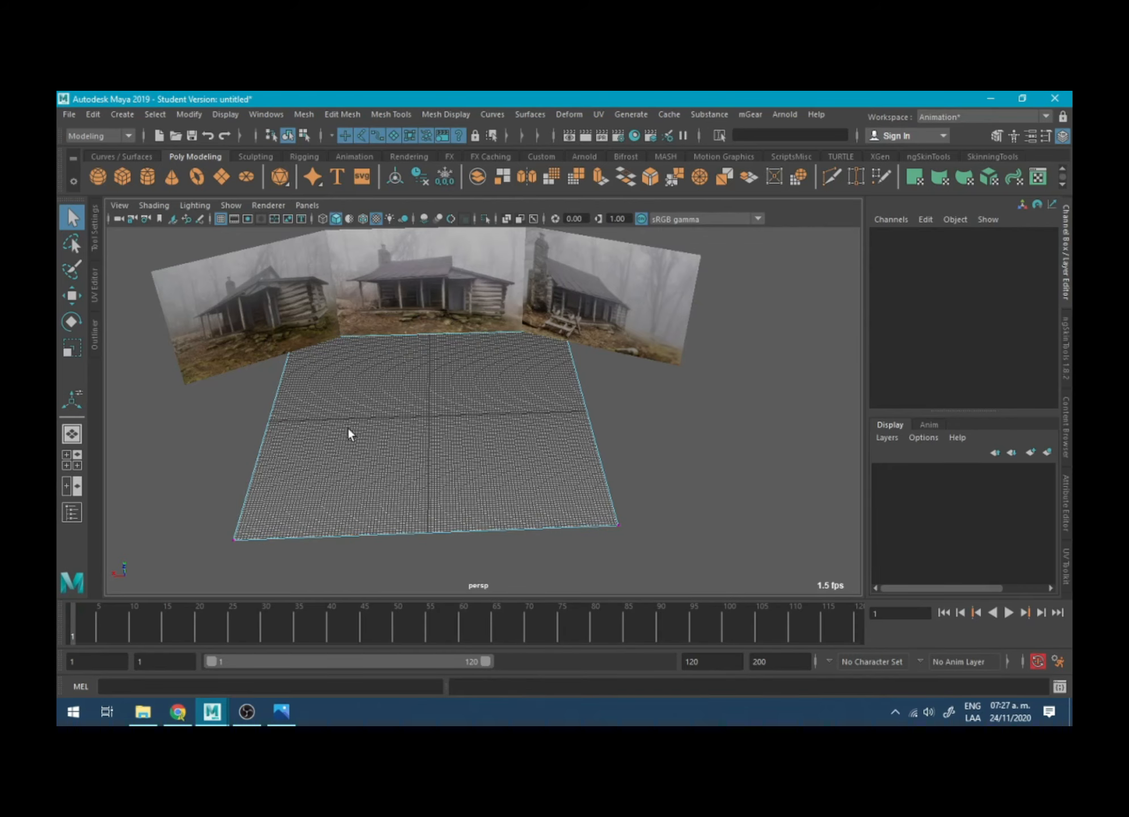
{"action": "left_click", "coordinate": [262, 513]}
{"action": "left_click", "coordinate": [602, 499]}
{"action": "left_click", "coordinate": [542, 345]}
{"action": "right_click_drag", "start_coordinate": [426, 334], "coordinate": [382, 320]}
{"action": "left_click", "coordinate": [423, 323]}
{"action": "left_click", "coordinate": [569, 417]}
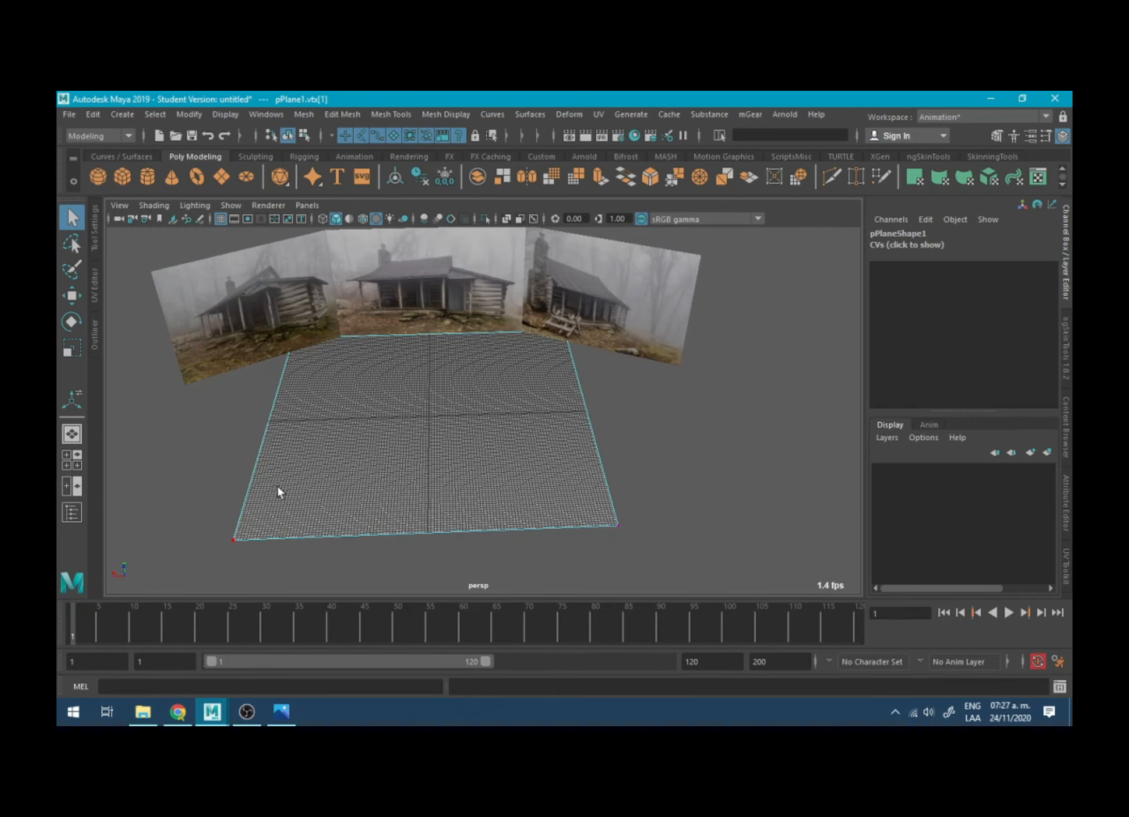
{"action": "left_click", "coordinate": [275, 506]}
{"action": "right_click_drag", "start_coordinate": [408, 407], "coordinate": [451, 292]}
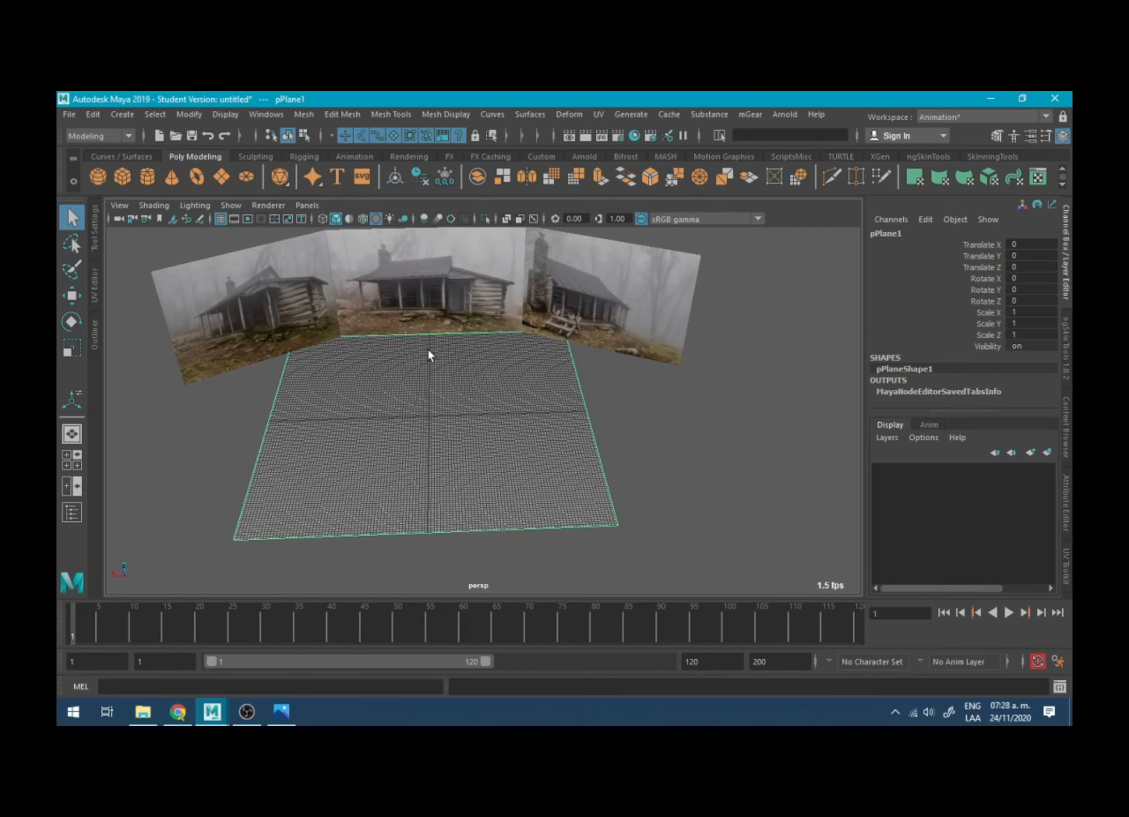
- Open the Modeling Toolkit for the selected ground plane and bring its component operations into view
{"action": "left_click", "coordinate": [390, 115]}
{"action": "left_click", "coordinate": [558, 458]}
{"action": "left_click", "coordinate": [1001, 138]}
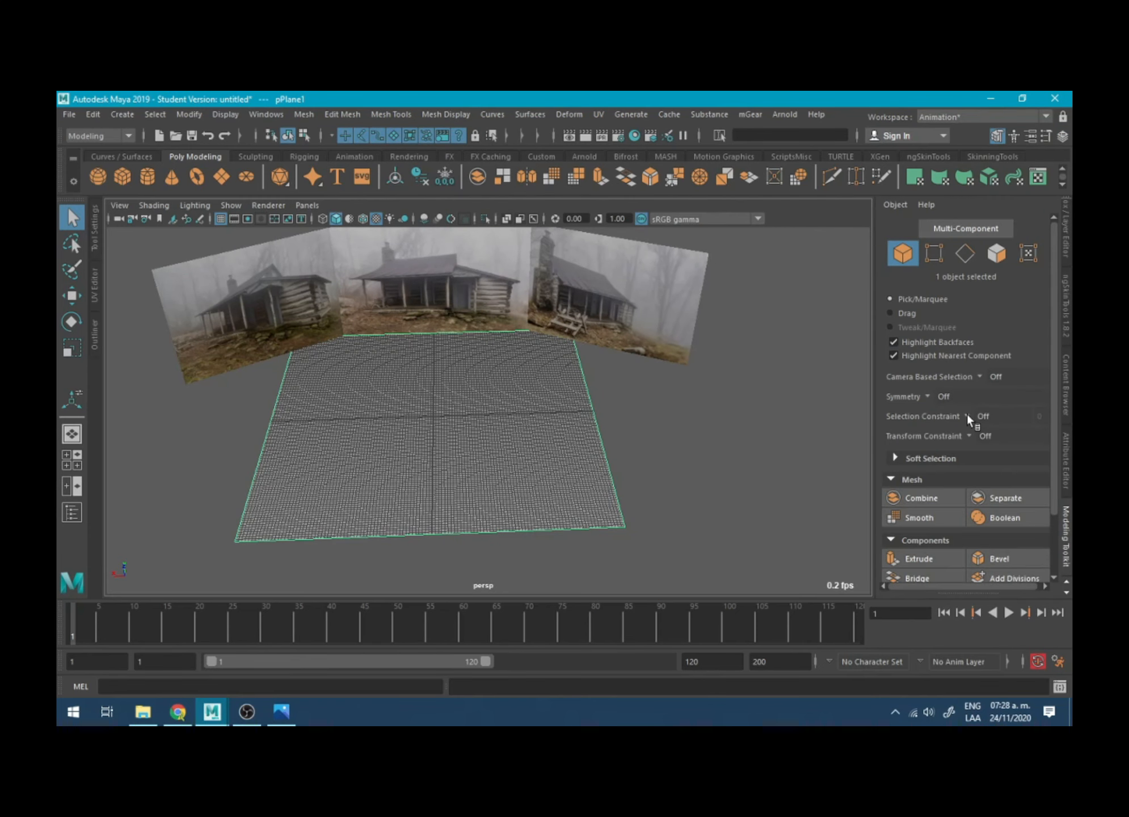
{"action": "scroll", "coordinate": [967, 362], "scroll_direction": "down", "scroll_amount": 3}
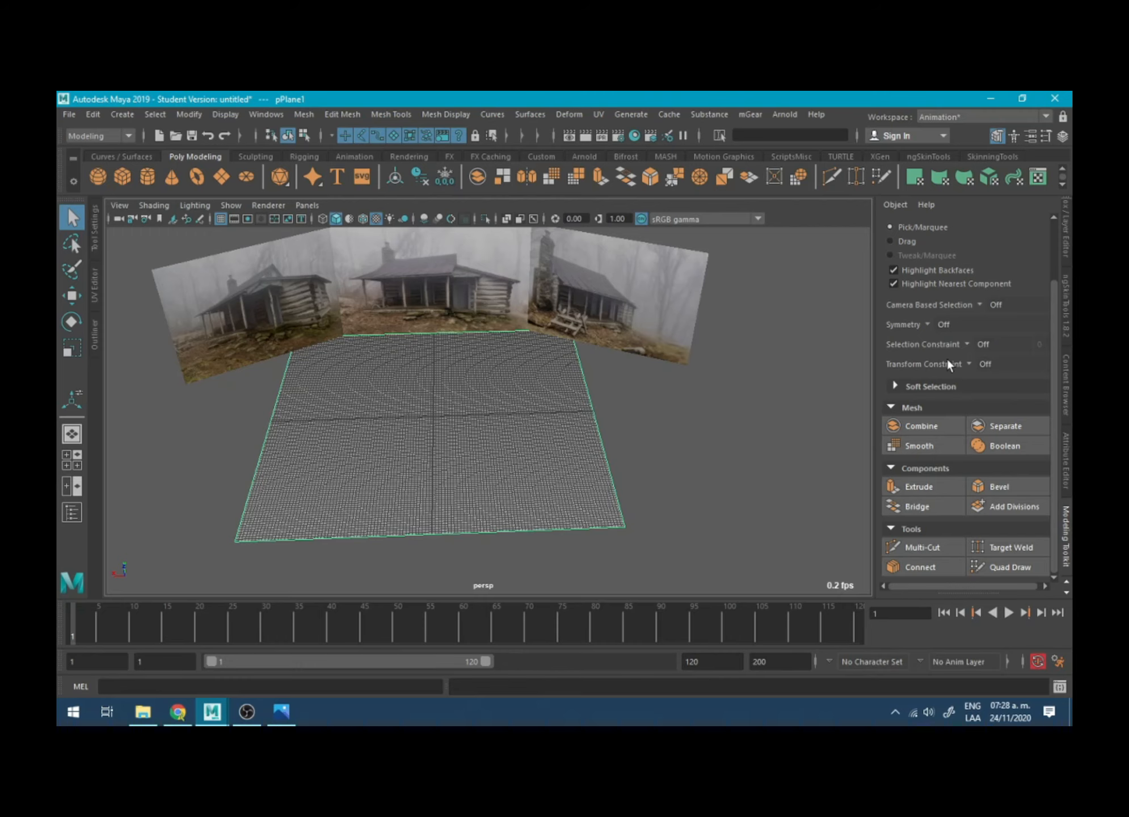
{"action": "scroll", "coordinate": [946, 329], "scroll_direction": "up", "scroll_amount": 3}
{"action": "scroll", "coordinate": [944, 290], "scroll_direction": "down", "scroll_amount": 3}
{"action": "right_click_drag", "start_coordinate": [525, 322], "coordinate": [590, 309]}
- Add divisions to the ground plane's faces with Divisions set to 4, and reselect the plane as an object
{"action": "left_click", "coordinate": [983, 506]}
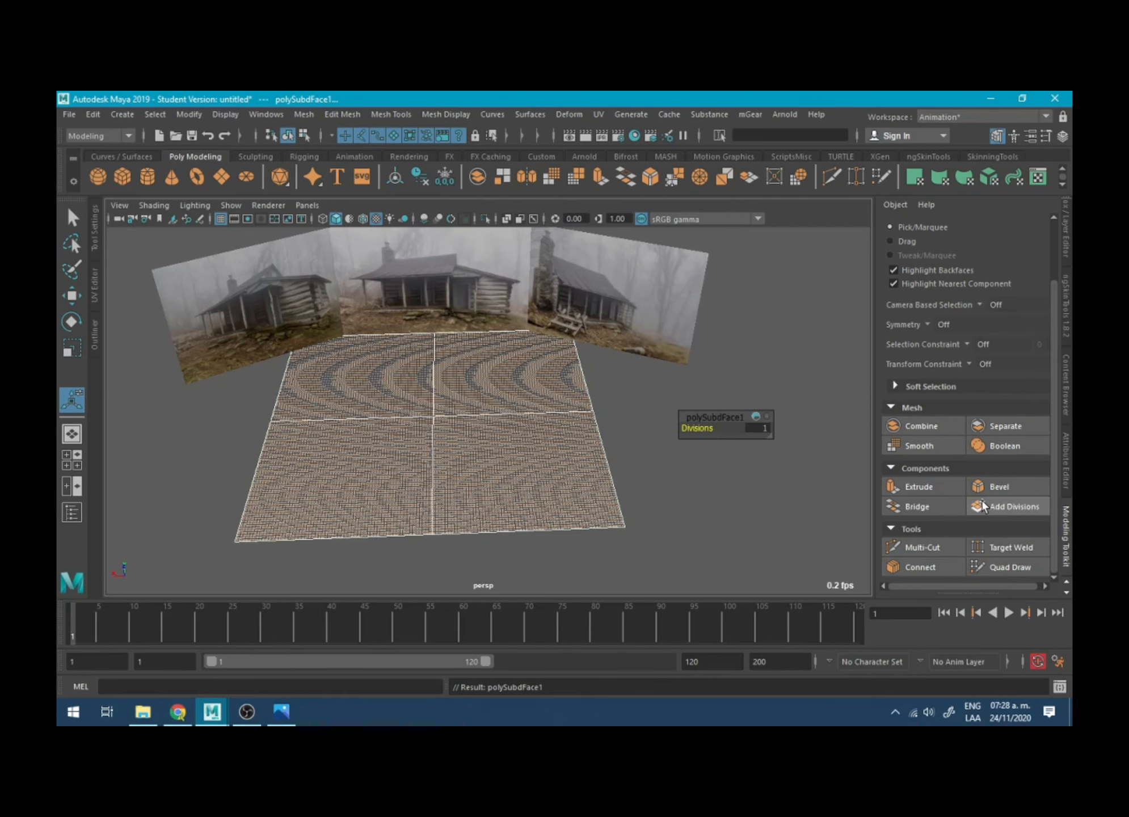
{"action": "left_click_drag", "start_coordinate": [703, 428], "coordinate": [716, 428]}
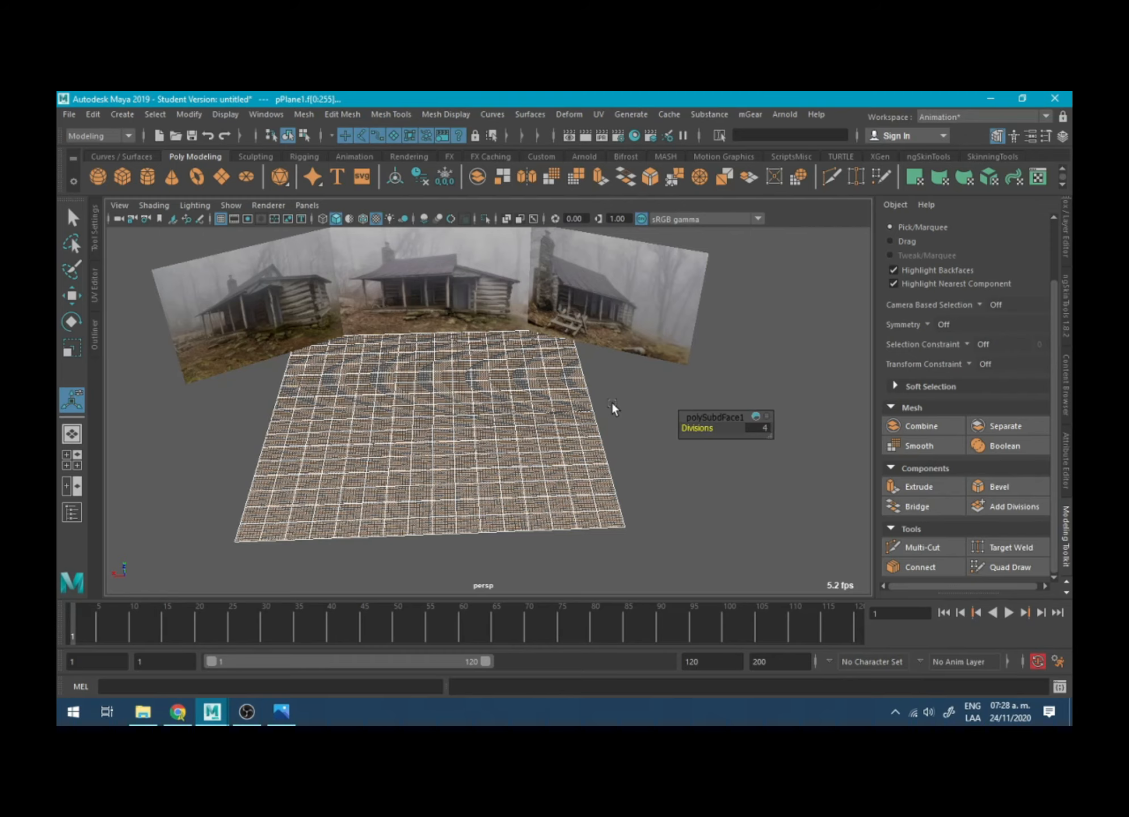
{"action": "left_click", "coordinate": [487, 383]}
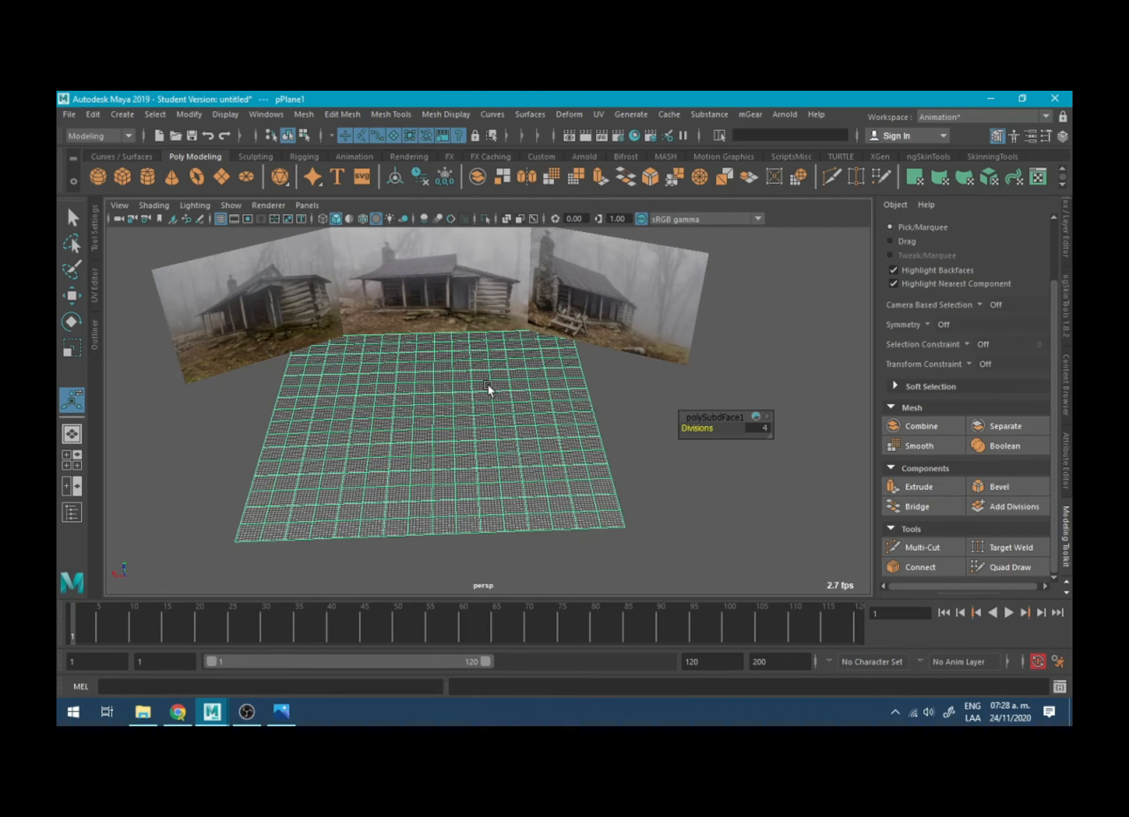
- Select the row of vertices along the ground plane's back edge and turn on Soft Selection
{"action": "left_click_drag", "start_coordinate": [487, 383], "coordinate": [514, 339], "text": "alt"}
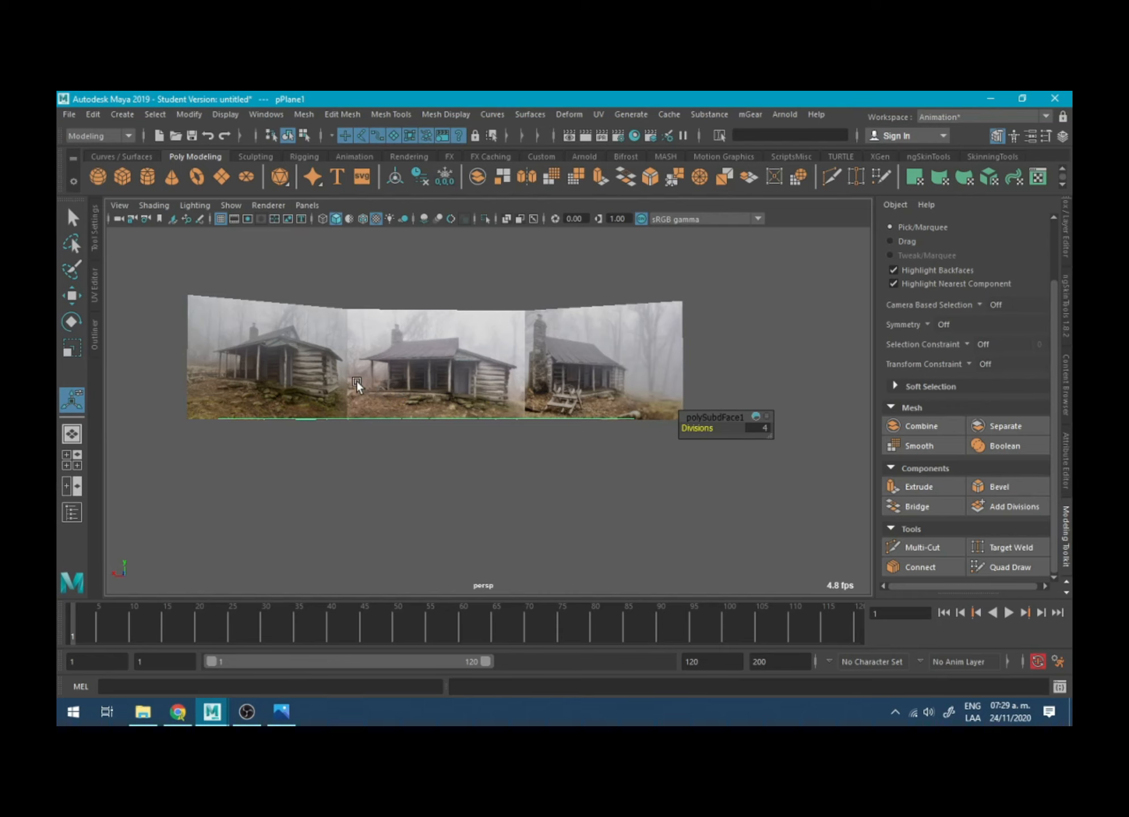
{"action": "left_click_drag", "start_coordinate": [478, 395], "coordinate": [390, 360], "text": "alt"}
{"action": "right_click_drag", "start_coordinate": [391, 323], "coordinate": [343, 323]}
{"action": "left_click_drag", "start_coordinate": [352, 350], "coordinate": [371, 351], "text": "alt"}
{"action": "left_click_drag", "start_coordinate": [296, 341], "coordinate": [275, 271], "text": "alt"}
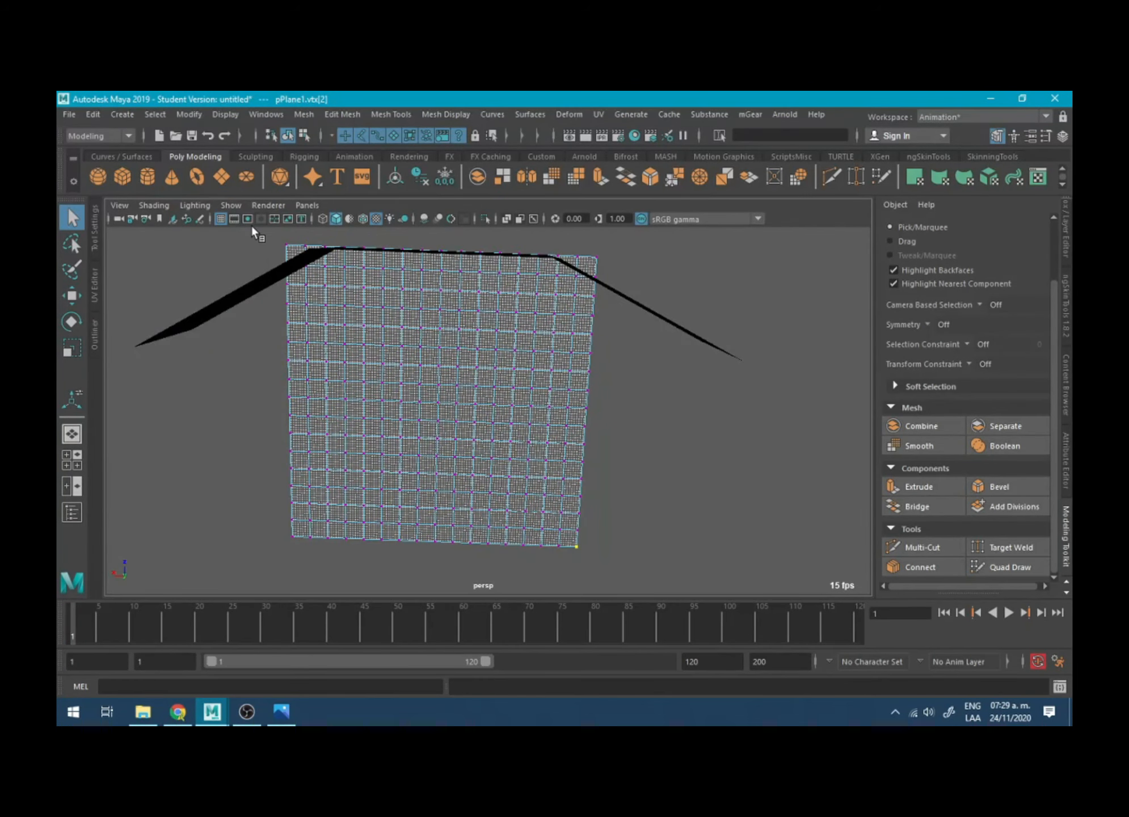
{"action": "left_click_drag", "start_coordinate": [579, 304], "coordinate": [576, 302], "text": "alt"}
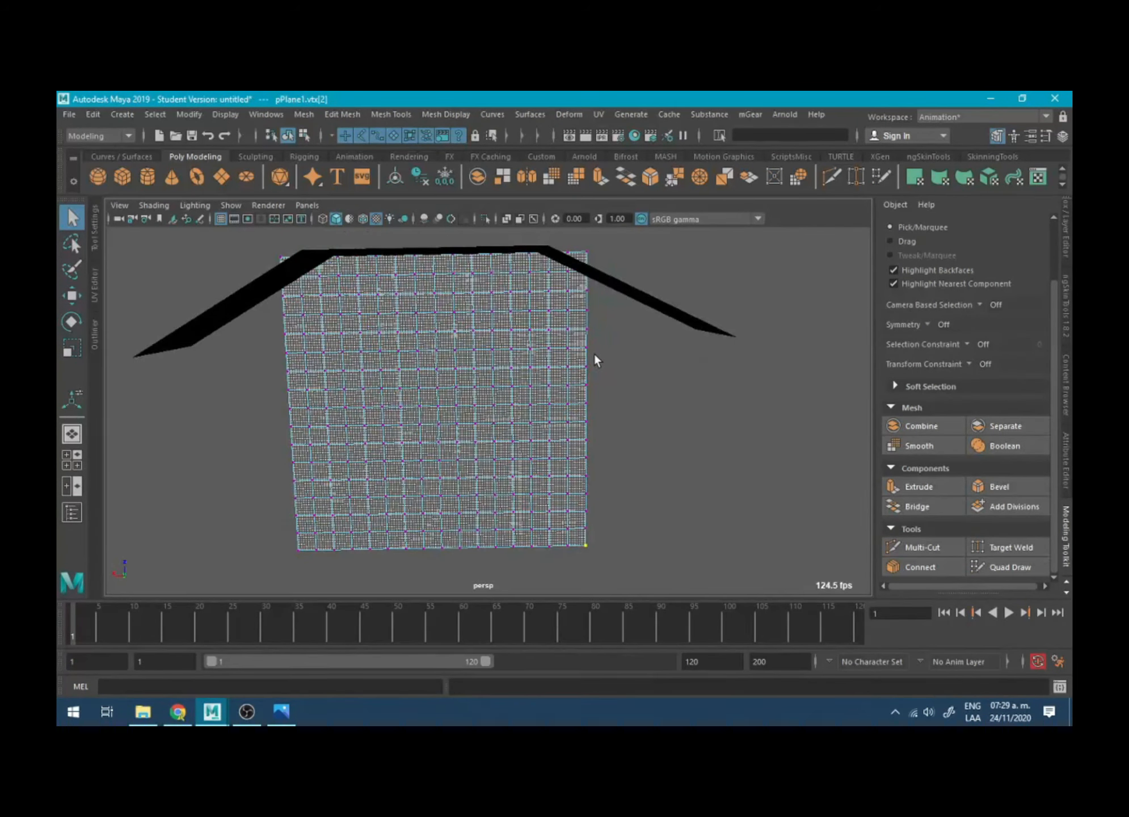
{"action": "middle_click_drag", "start_coordinate": [594, 354], "coordinate": [613, 421], "text": "alt"}
{"action": "scroll", "coordinate": [613, 421], "scroll_direction": "down", "scroll_amount": 3}
{"action": "left_click_drag", "start_coordinate": [389, 300], "coordinate": [611, 334]}
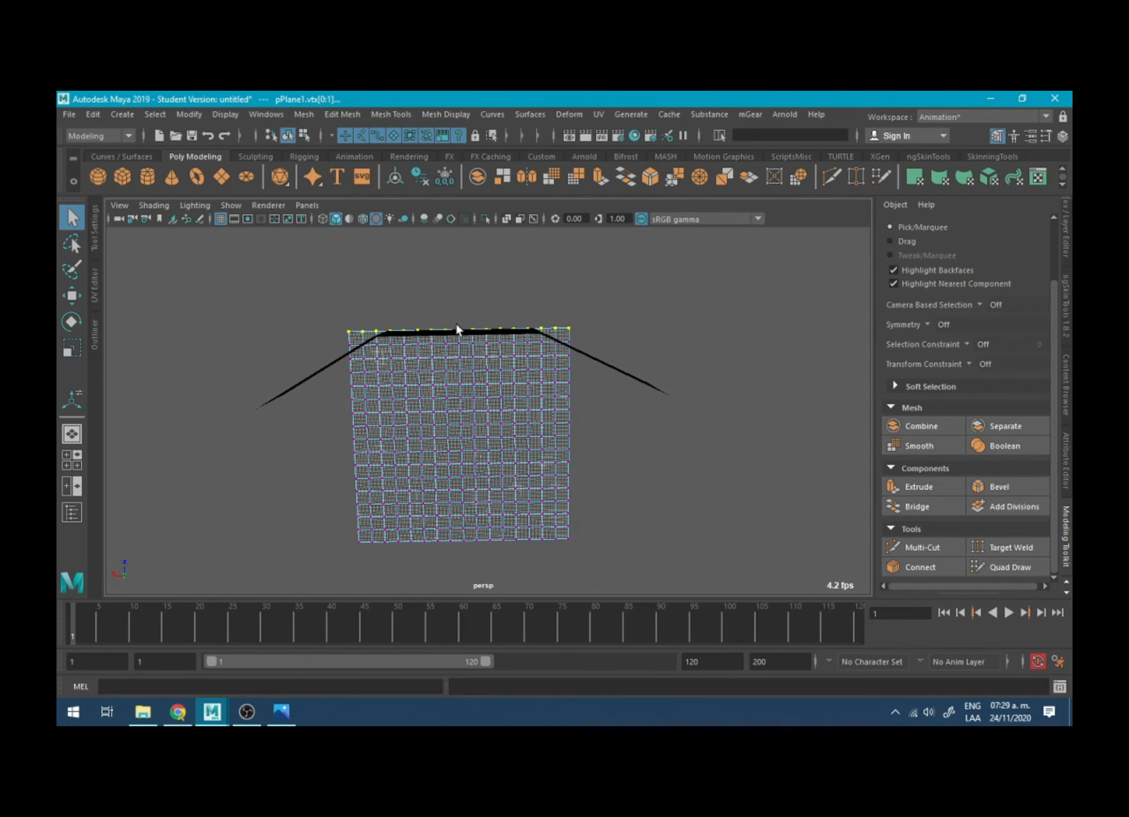
{"action": "key", "text": "b"}
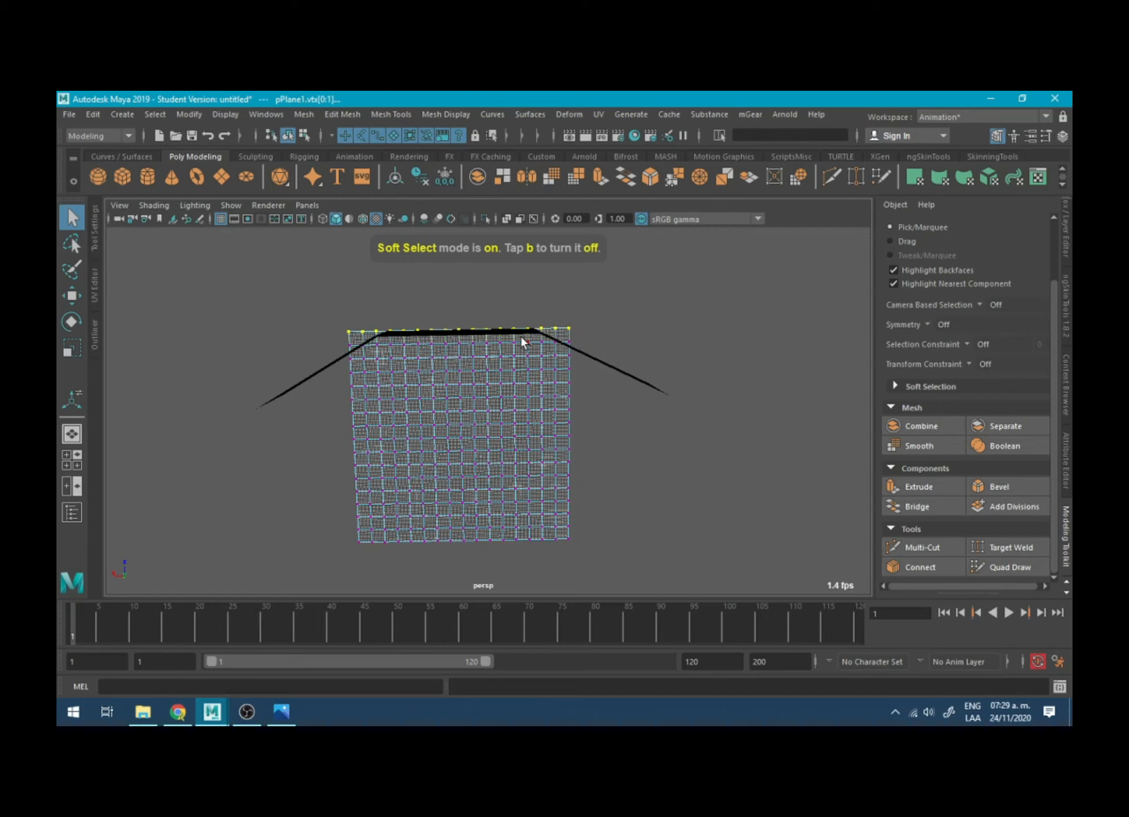
{"action": "left_click_drag", "start_coordinate": [522, 340], "coordinate": [698, 330]}
- Show the four-view layout and frame the selected back-edge vertices in the top view
{"action": "key", "text": "space"}
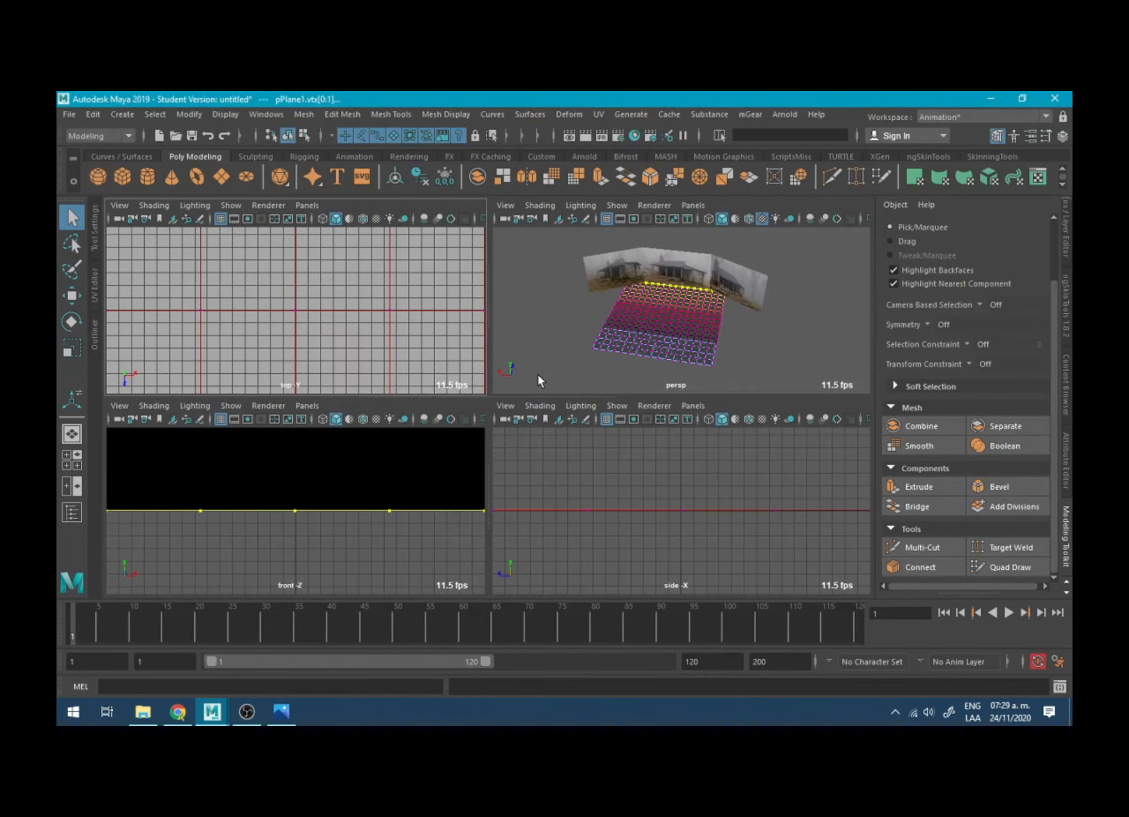
{"action": "key", "text": "space"}
{"action": "key", "text": "space"}
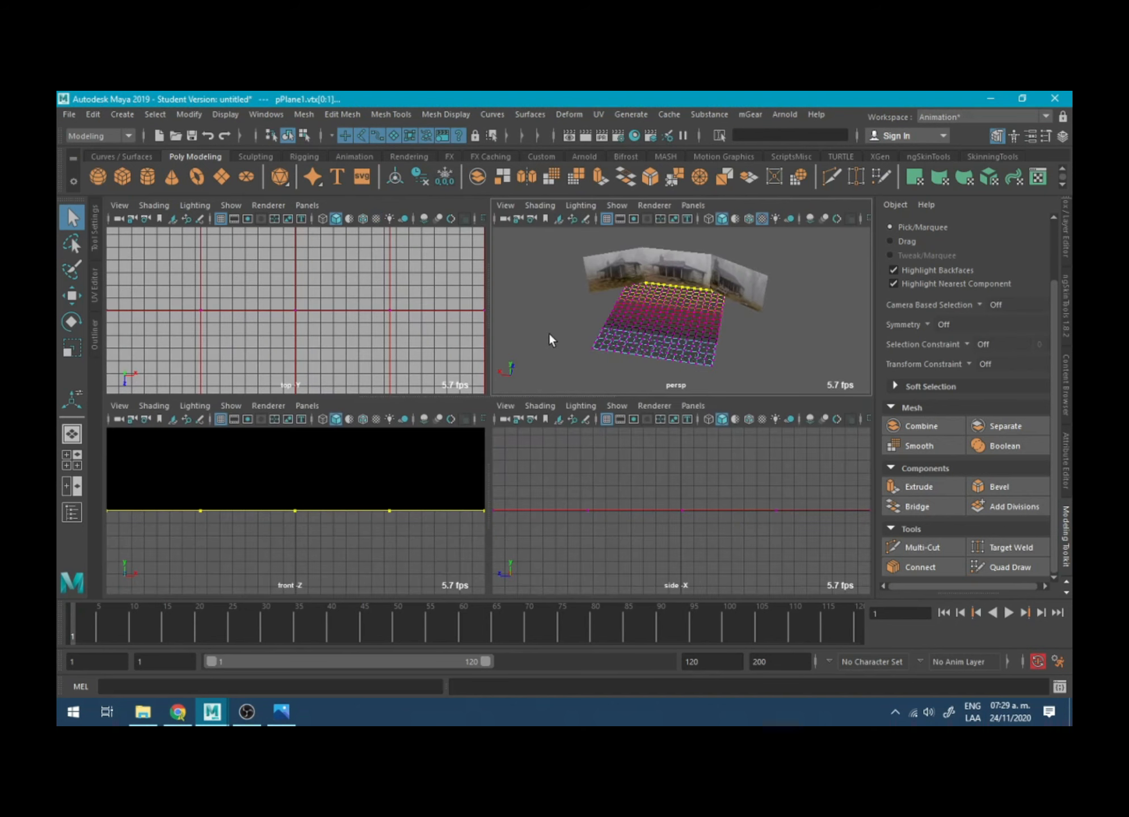
{"action": "left_click_drag", "start_coordinate": [547, 332], "coordinate": [601, 323], "text": "alt"}
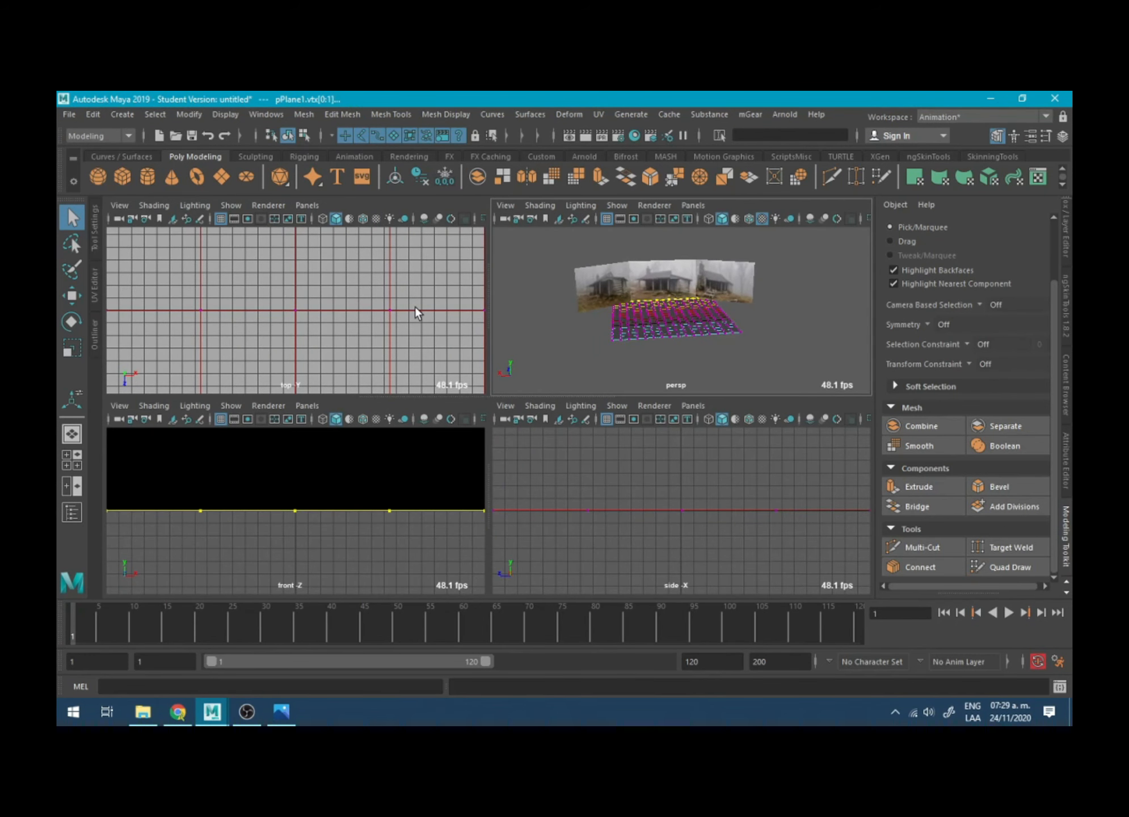
{"action": "right_click_drag", "start_coordinate": [417, 314], "coordinate": [285, 266], "text": "alt"}
{"action": "key", "text": "f"}
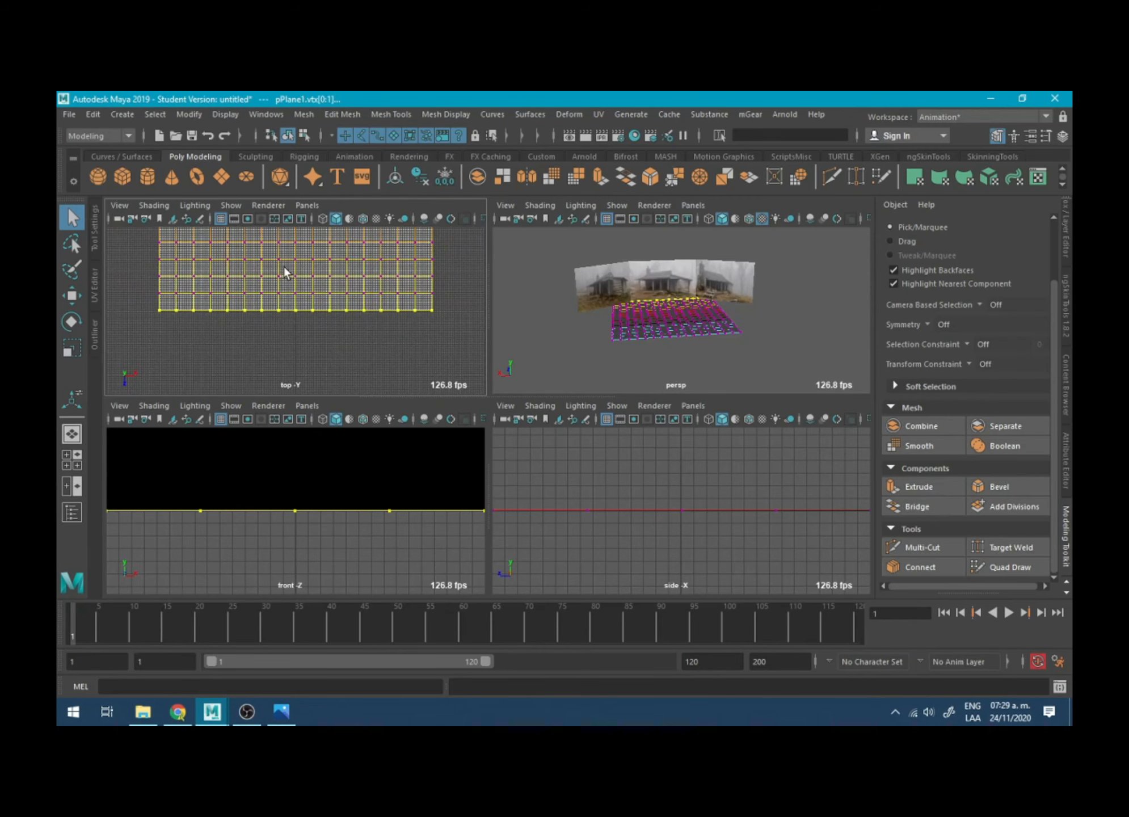
{"action": "middle_click_drag", "start_coordinate": [284, 266], "coordinate": [299, 347], "text": "alt"}
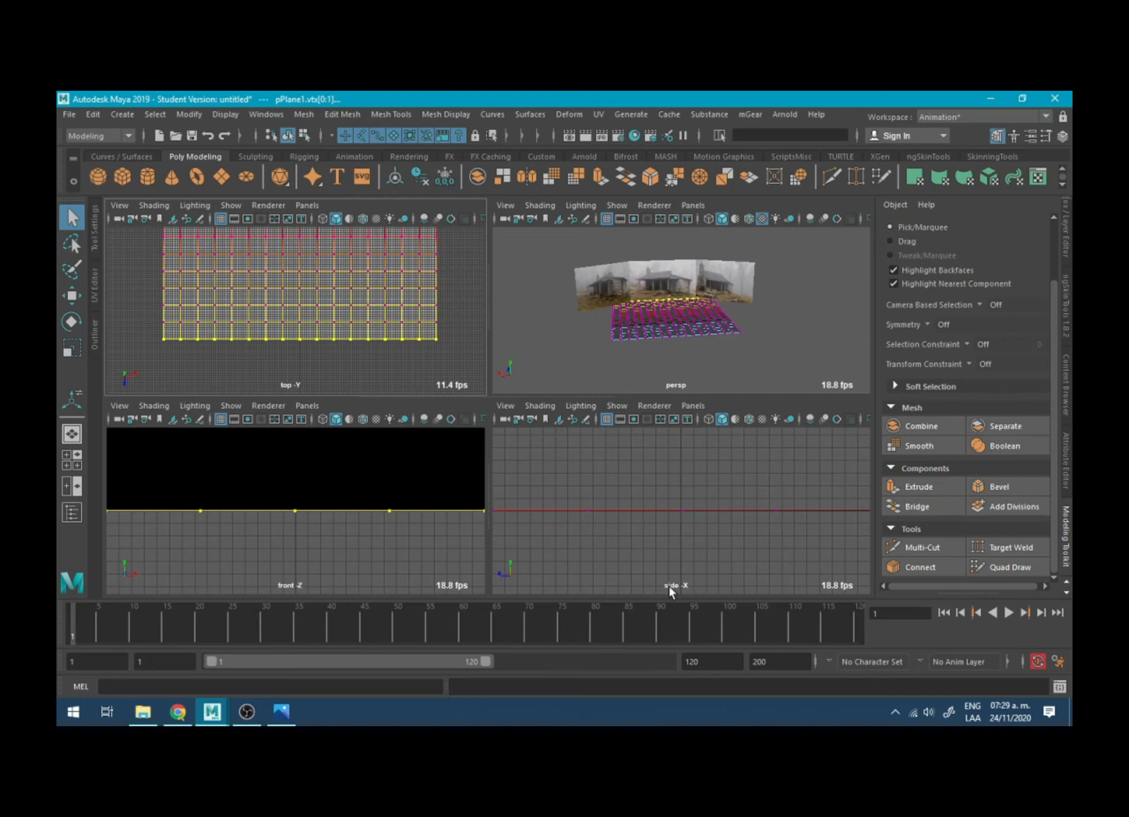
- Frame the selected vertices in the side view so the ground plane and reference images can be examined in profile
{"action": "key", "text": "f"}
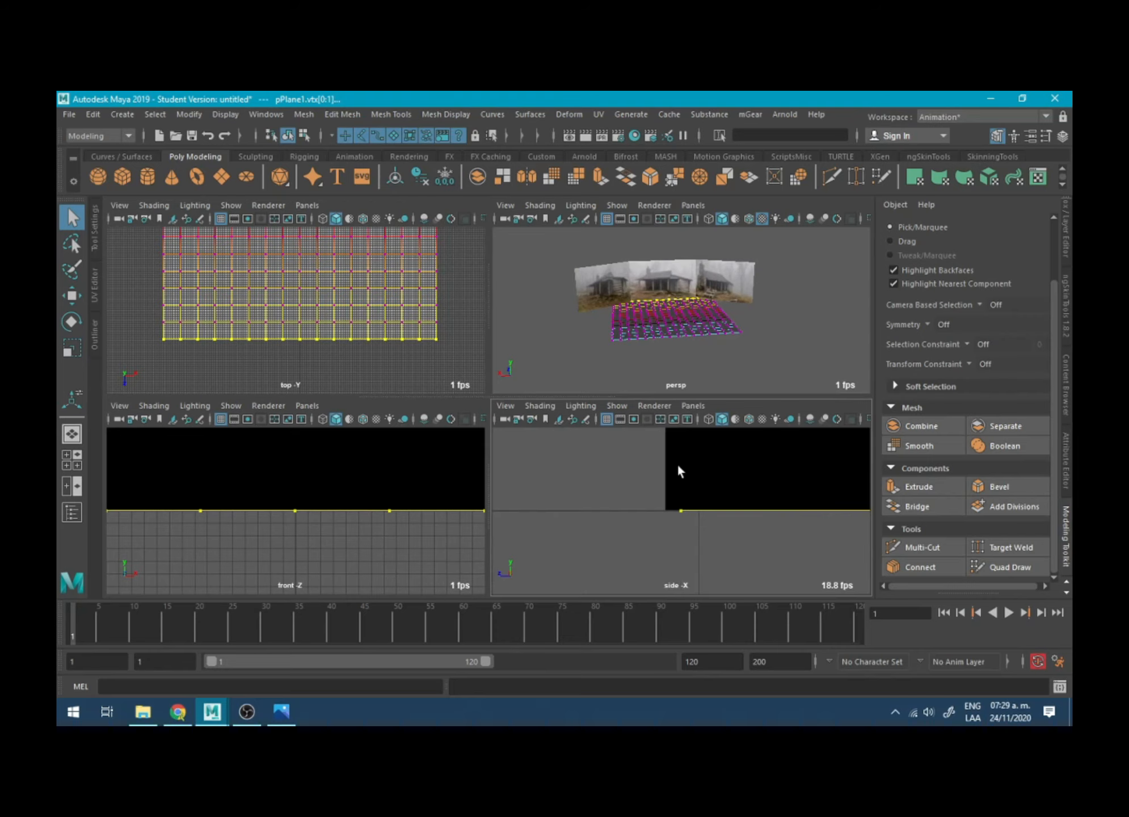
{"action": "middle_click_drag", "start_coordinate": [633, 472], "coordinate": [462, 473], "text": "alt"}
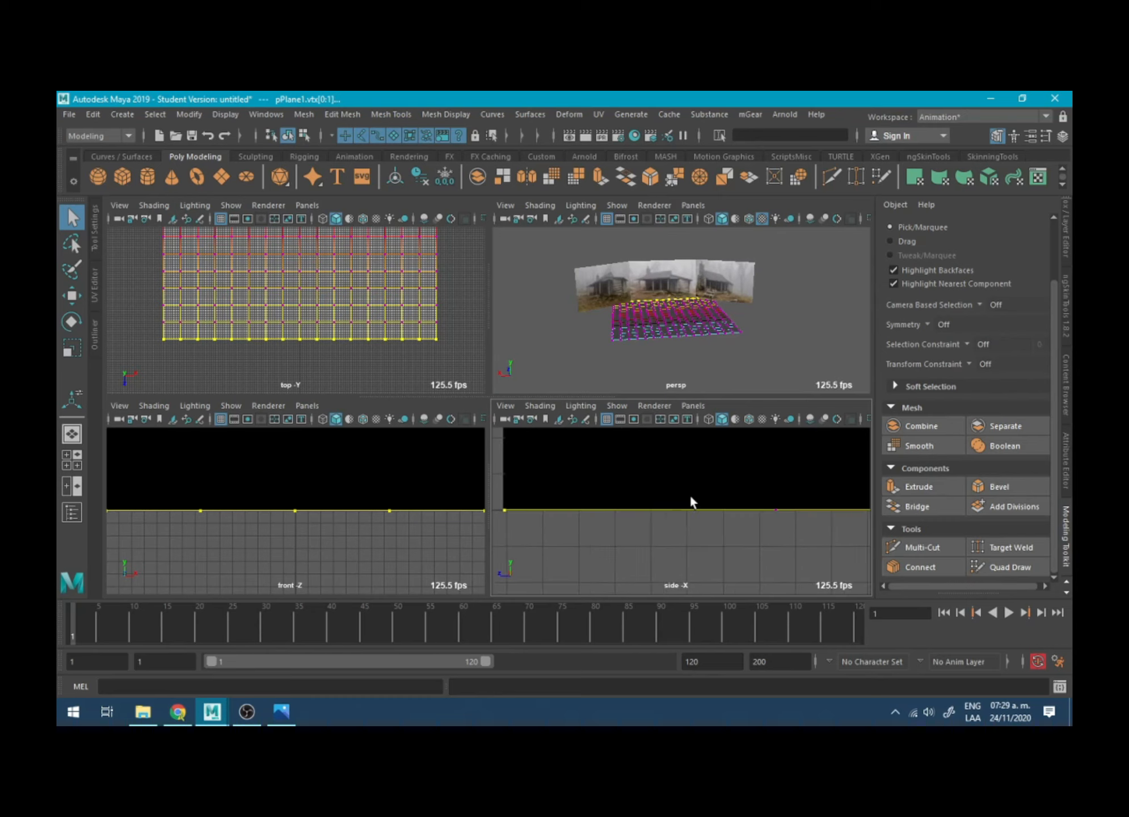
{"action": "right_click_drag", "start_coordinate": [690, 494], "coordinate": [690, 456], "text": "alt"}
{"action": "middle_click_drag", "start_coordinate": [655, 477], "coordinate": [566, 478], "text": "alt"}
{"action": "right_click_drag", "start_coordinate": [627, 479], "coordinate": [615, 468], "text": "alt"}
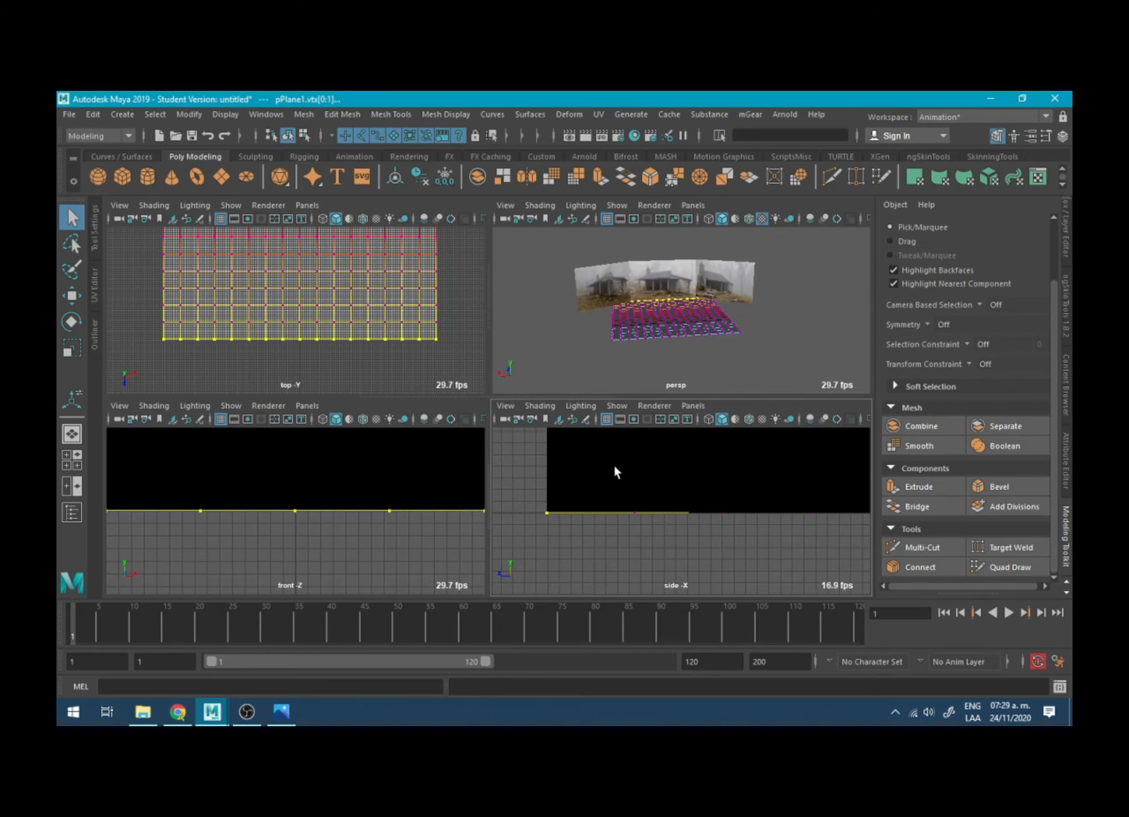
{"action": "left_click_drag", "start_coordinate": [614, 469], "coordinate": [638, 474], "text": "alt"}
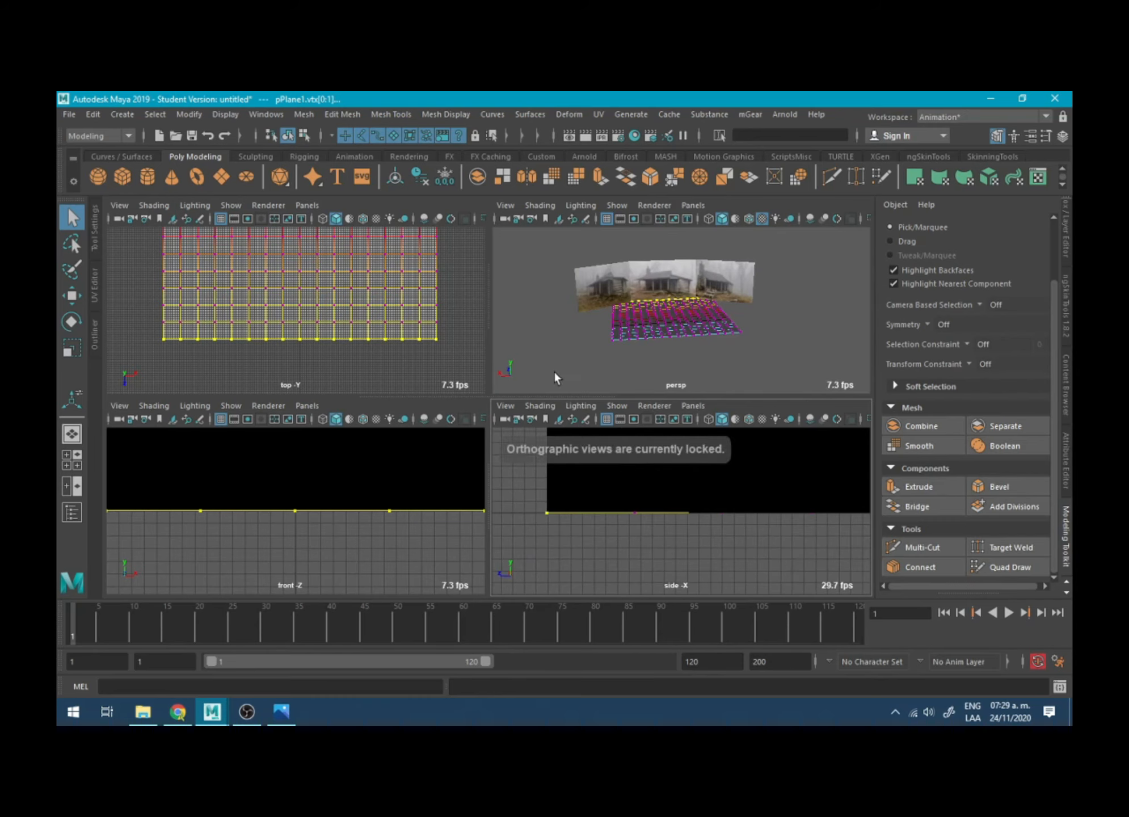
{"action": "right_click_drag", "start_coordinate": [634, 510], "coordinate": [618, 483], "text": "alt"}
{"action": "middle_click_drag", "start_coordinate": [630, 516], "coordinate": [557, 546], "text": "alt"}
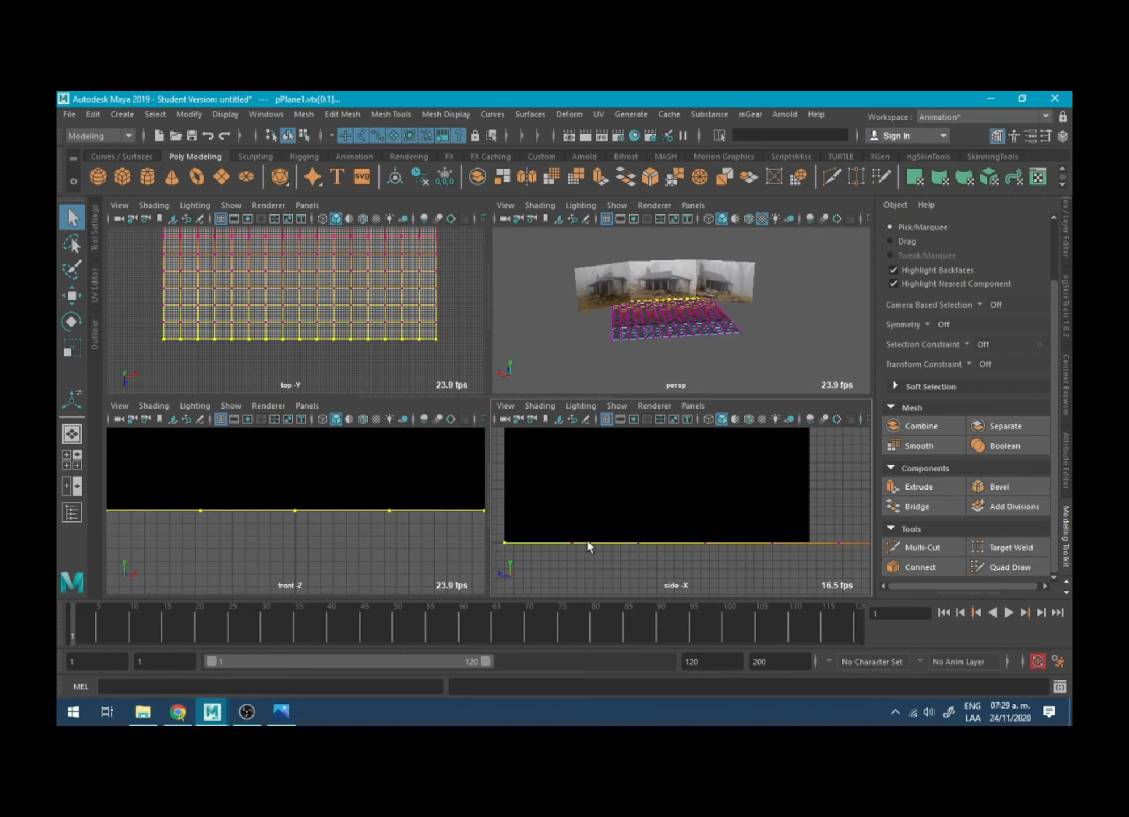
{"action": "right_click_drag", "start_coordinate": [572, 513], "coordinate": [551, 476], "text": "alt"}
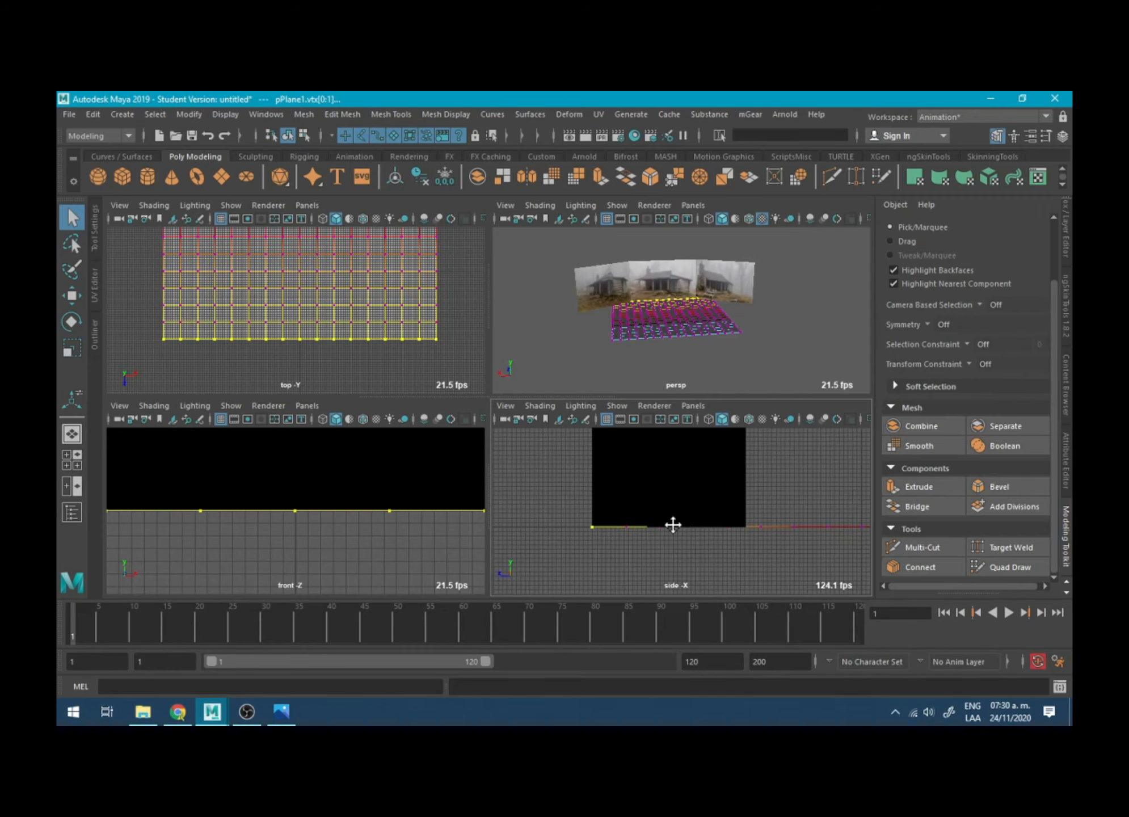
{"action": "middle_click_drag", "start_coordinate": [673, 524], "coordinate": [580, 527], "text": "alt"}
- Fit the reference images and plane's back edge in the front view, and examine the plane from the side
{"action": "right_click_drag", "start_coordinate": [435, 491], "coordinate": [258, 457], "text": "alt"}
{"action": "middle_click_drag", "start_coordinate": [263, 459], "coordinate": [276, 497], "text": "alt"}
{"action": "right_click_drag", "start_coordinate": [276, 497], "coordinate": [255, 483], "text": "alt"}
{"action": "middle_click_drag", "start_coordinate": [291, 476], "coordinate": [275, 475], "text": "alt"}
{"action": "left_click_drag", "start_coordinate": [519, 361], "coordinate": [672, 482], "text": "alt"}
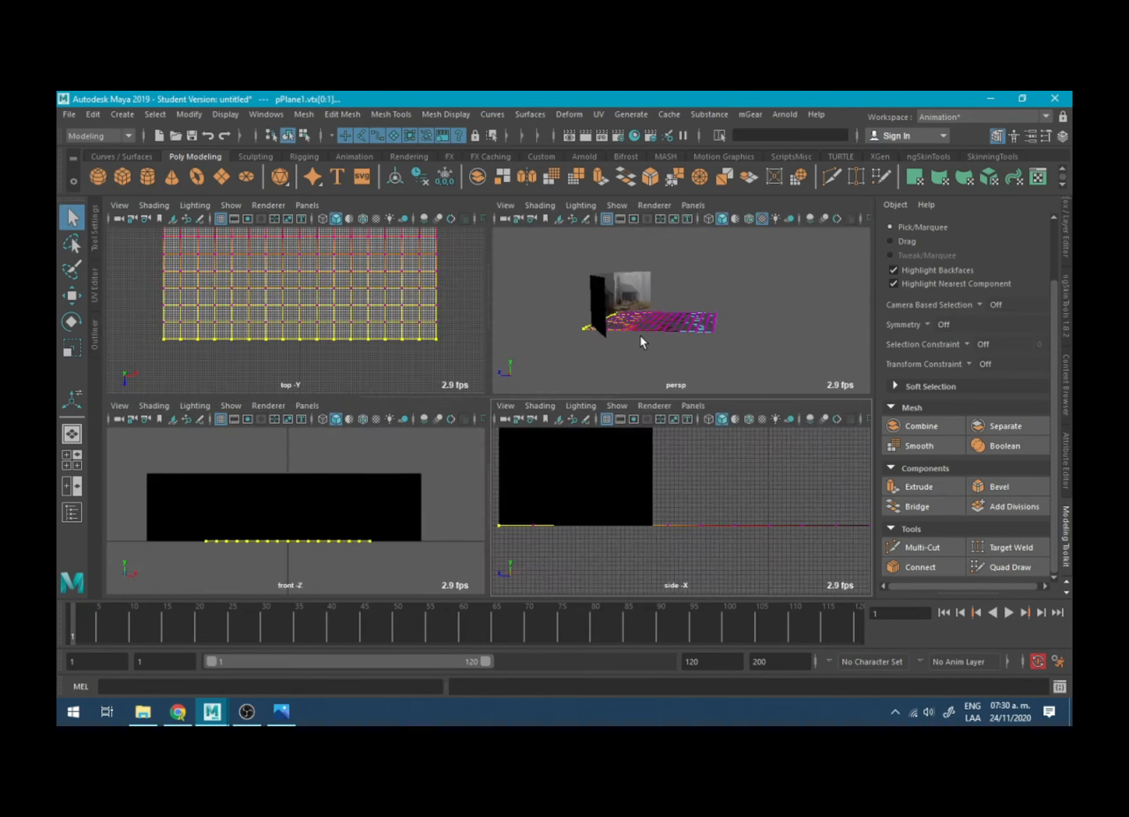
{"action": "key", "text": "space"}
{"action": "key", "text": "space"}
{"action": "key", "text": "space"}
{"action": "key", "text": "space"}
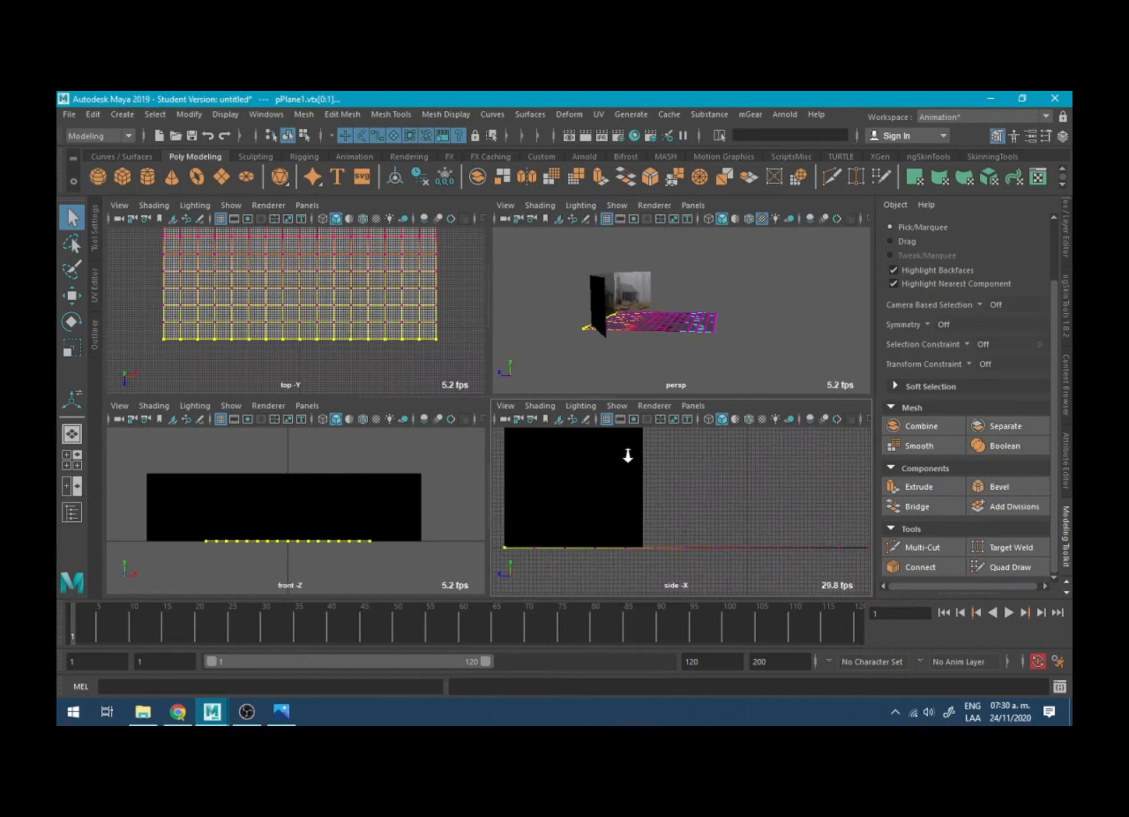
- Try to raise the back-edge vertices in the side view with the Move tool, and undo the attempt
{"action": "key", "text": "w"}
{"action": "left_click_drag", "start_coordinate": [673, 351], "coordinate": [529, 348], "text": "alt"}
{"action": "right_click_drag", "start_coordinate": [530, 348], "coordinate": [732, 367], "text": "alt"}
{"action": "left_click_drag", "start_coordinate": [539, 474], "coordinate": [559, 422]}
{"action": "key", "text": "ctrl+z"}
{"action": "key", "text": "ctrl+z"}
{"action": "key", "text": "ctrl+z"}
{"action": "key", "text": "ctrl+z"}
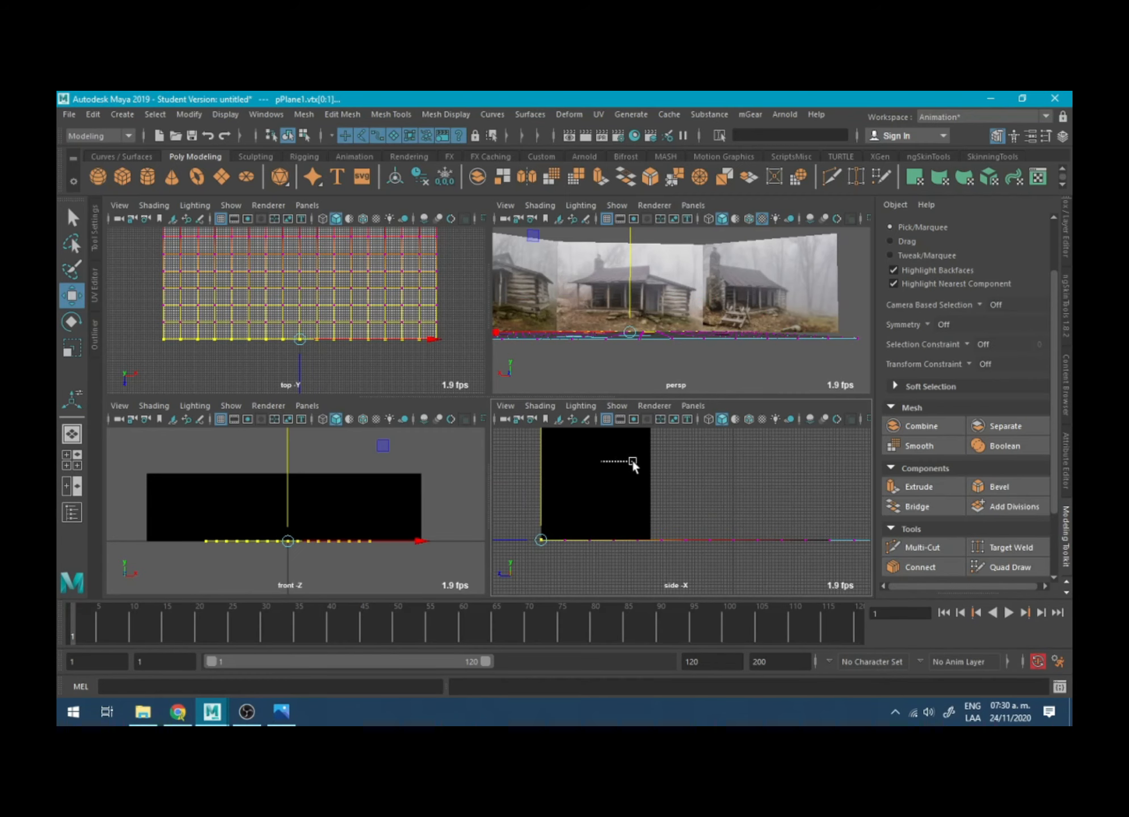
- Widen the soft-selection falloff across the ground plane and raise the back-edge vertices to form a slope
{"action": "key", "text": "b"}
{"action": "left_click_drag", "start_coordinate": [562, 504], "coordinate": [779, 506]}
{"action": "right_click_drag", "start_coordinate": [779, 506], "coordinate": [709, 517], "text": "alt"}
{"action": "left_click_drag", "start_coordinate": [709, 517], "coordinate": [700, 519], "text": "alt"}
{"action": "mouse_move", "coordinate": [693, 318]}
{"action": "left_mouse_down", "text": "alt"}
{"action": "mouse_move", "coordinate": [686, 370]}
{"action": "mouse_move", "coordinate": [726, 364]}
{"action": "mouse_move", "coordinate": [712, 374]}
{"action": "mouse_move", "coordinate": [680, 318]}
{"action": "left_mouse_up", "text": "alt"}
{"action": "left_click", "coordinate": [590, 465], "text": "alt"}
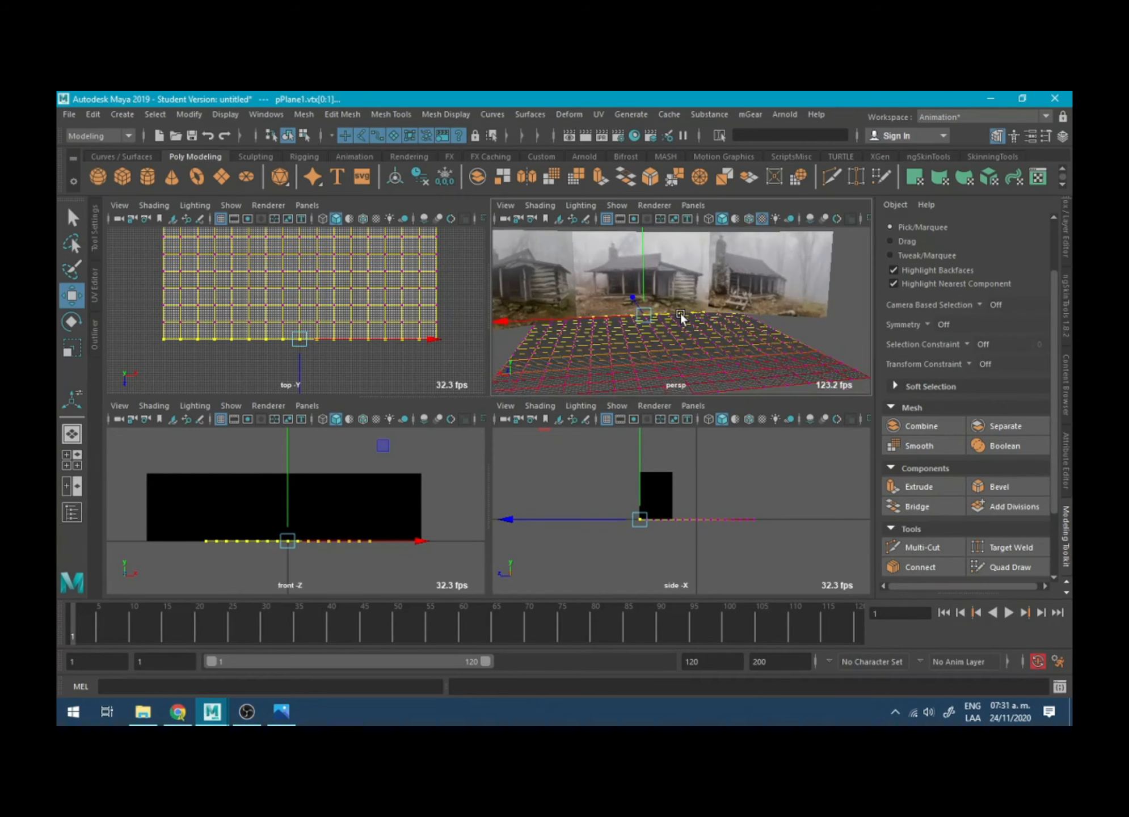
{"action": "right_click_drag", "start_coordinate": [680, 318], "coordinate": [641, 301], "text": "alt"}
{"action": "left_click_drag", "start_coordinate": [638, 253], "coordinate": [637, 228]}
- Select the front-edge row of vertices in the side view and lower it to the ground grid line
{"action": "left_click_drag", "start_coordinate": [805, 482], "coordinate": [755, 532]}
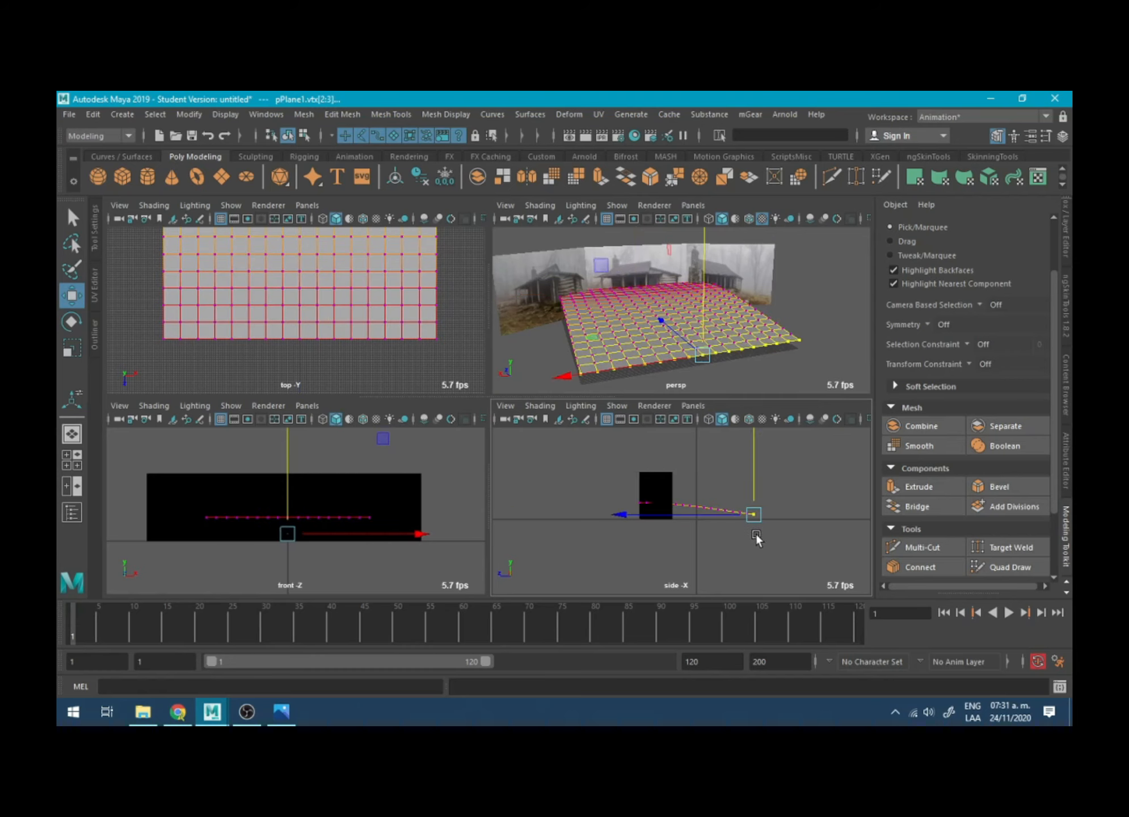
{"action": "left_click_drag", "start_coordinate": [757, 452], "coordinate": [757, 457]}
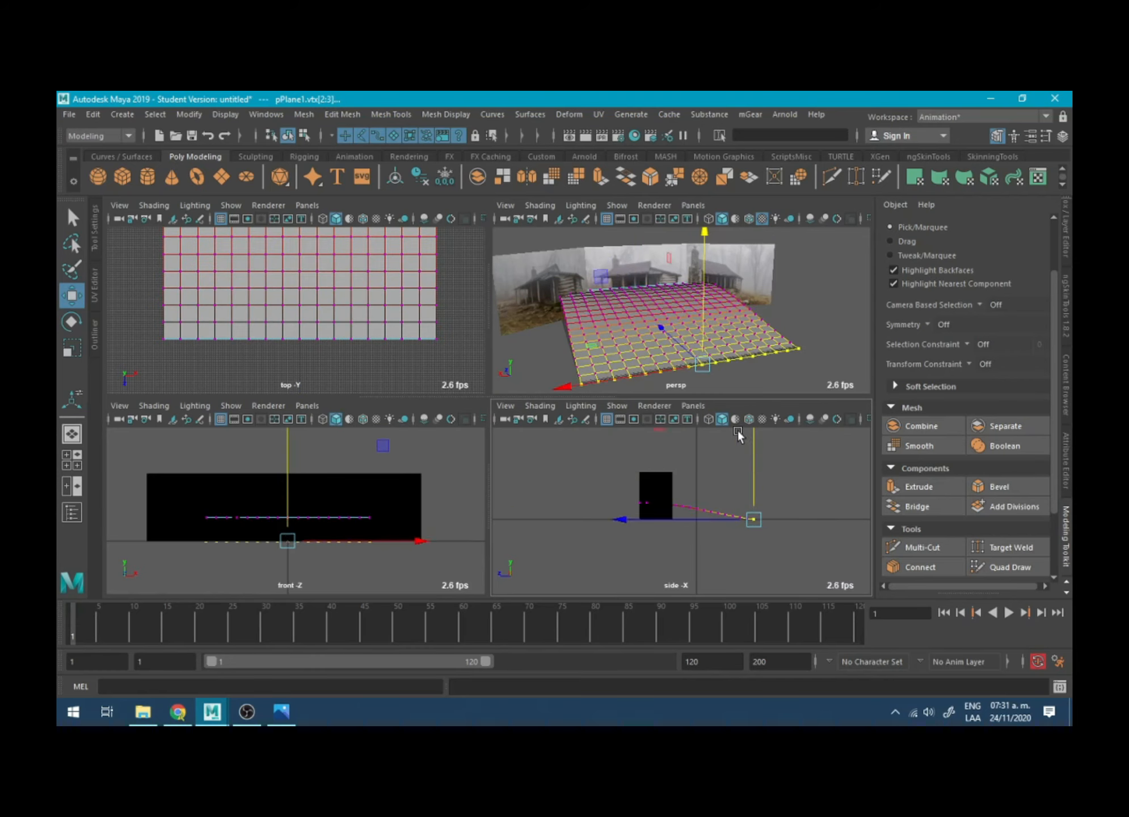
{"action": "left_click_drag", "start_coordinate": [732, 335], "coordinate": [769, 306], "text": "alt"}
{"action": "right_click_drag", "start_coordinate": [703, 312], "coordinate": [740, 275]}
{"action": "left_click_drag", "start_coordinate": [741, 278], "coordinate": [641, 300], "text": "alt"}
- Maximize the perspective view and circularize the ground plane with Radial Offset set to 4
{"action": "key", "text": "space"}
{"action": "left_click_drag", "start_coordinate": [595, 372], "coordinate": [636, 297], "text": "alt"}
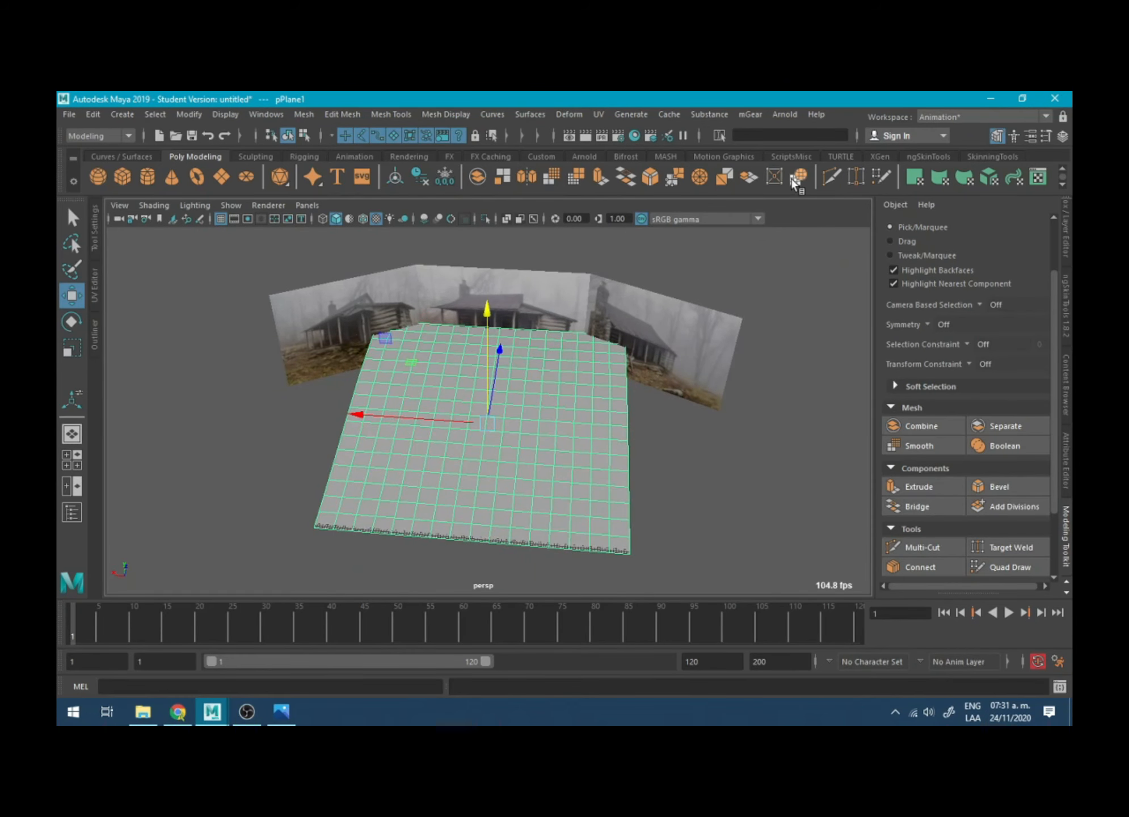
{"action": "left_click", "coordinate": [699, 176]}
{"action": "left_click_drag", "start_coordinate": [562, 416], "coordinate": [598, 397], "text": "alt"}
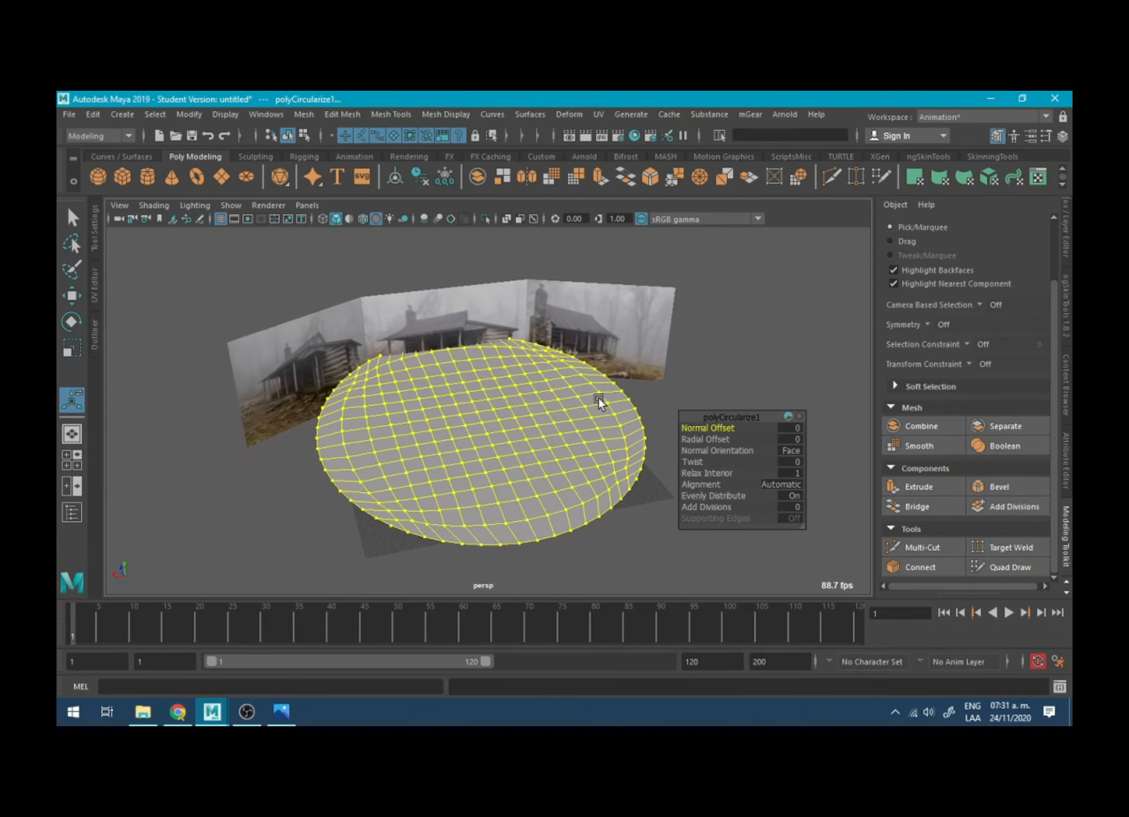
{"action": "left_click_drag", "start_coordinate": [692, 421], "coordinate": [735, 440]}
{"action": "key", "text": "ctrl+z"}
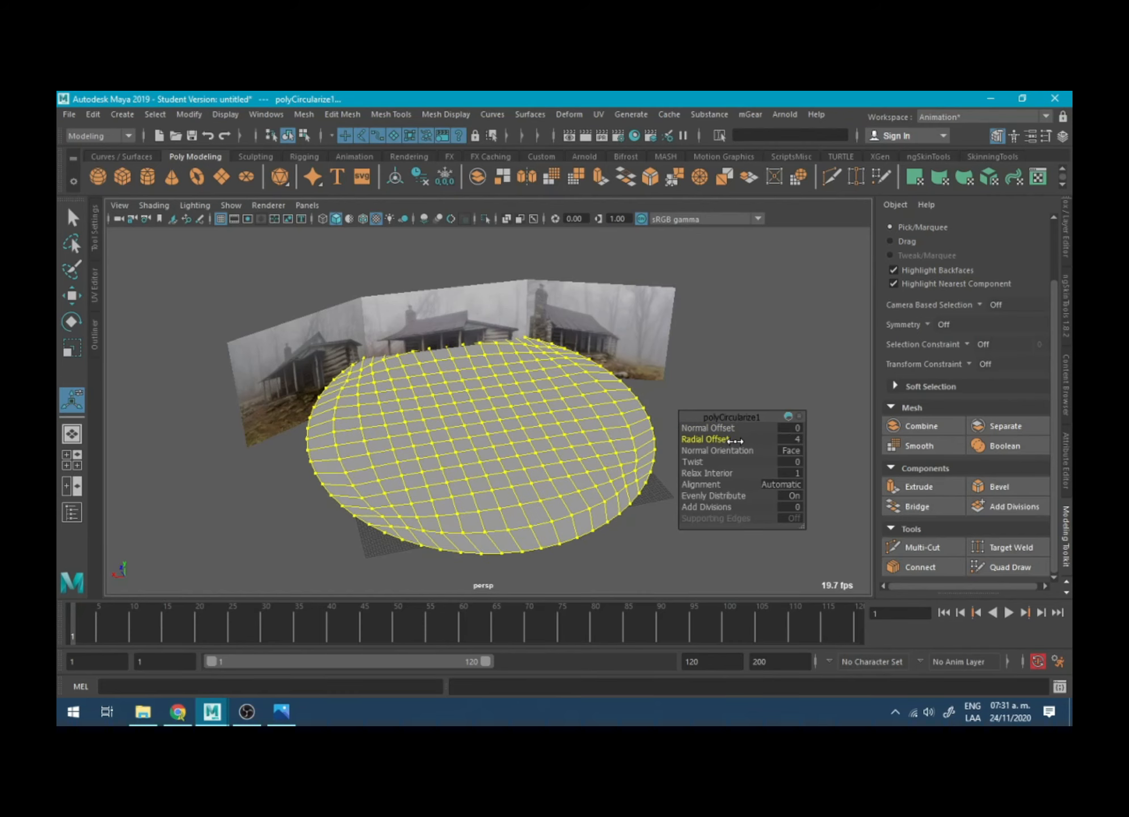
{"action": "left_click_drag", "start_coordinate": [626, 407], "coordinate": [604, 424], "text": "alt"}
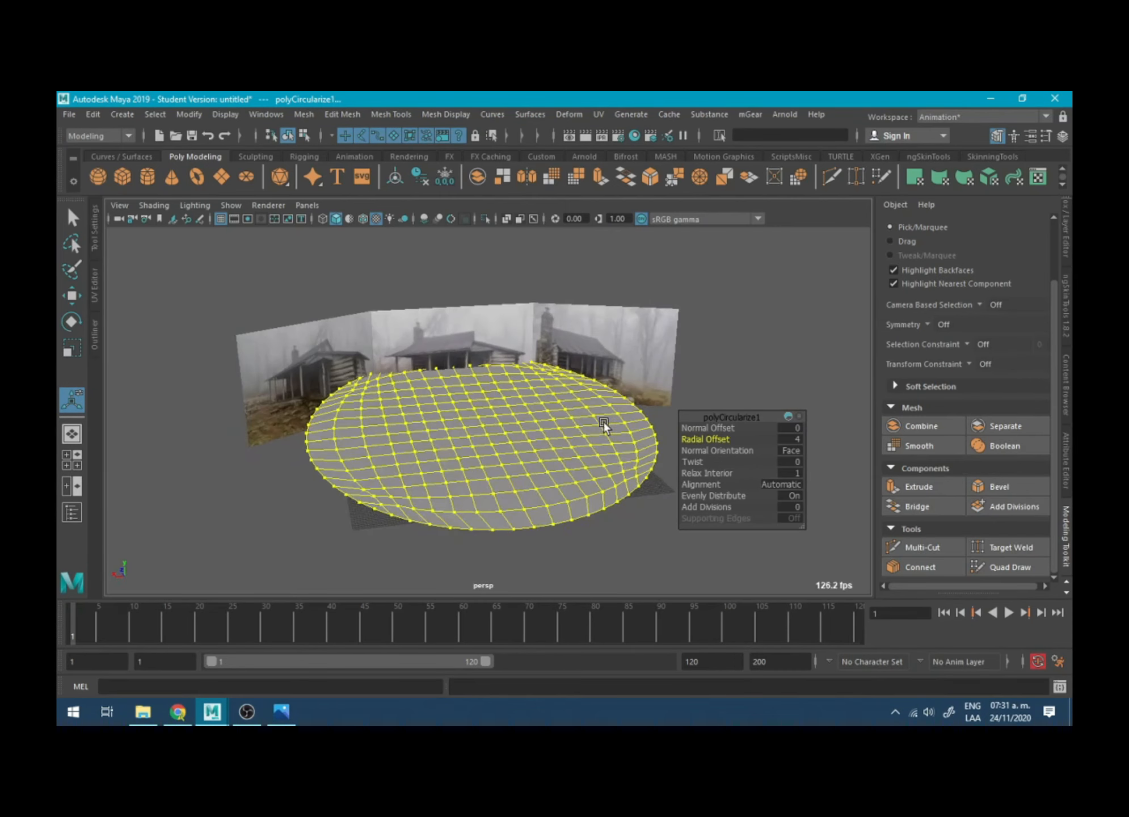
- Switch the circular plane to vertex selection and select its whole border loop of vertices
{"action": "key", "text": "F8"}
{"action": "right_click_drag", "start_coordinate": [611, 502], "coordinate": [549, 322]}
{"action": "key", "text": "q"}
{"action": "left_click", "coordinate": [566, 515]}
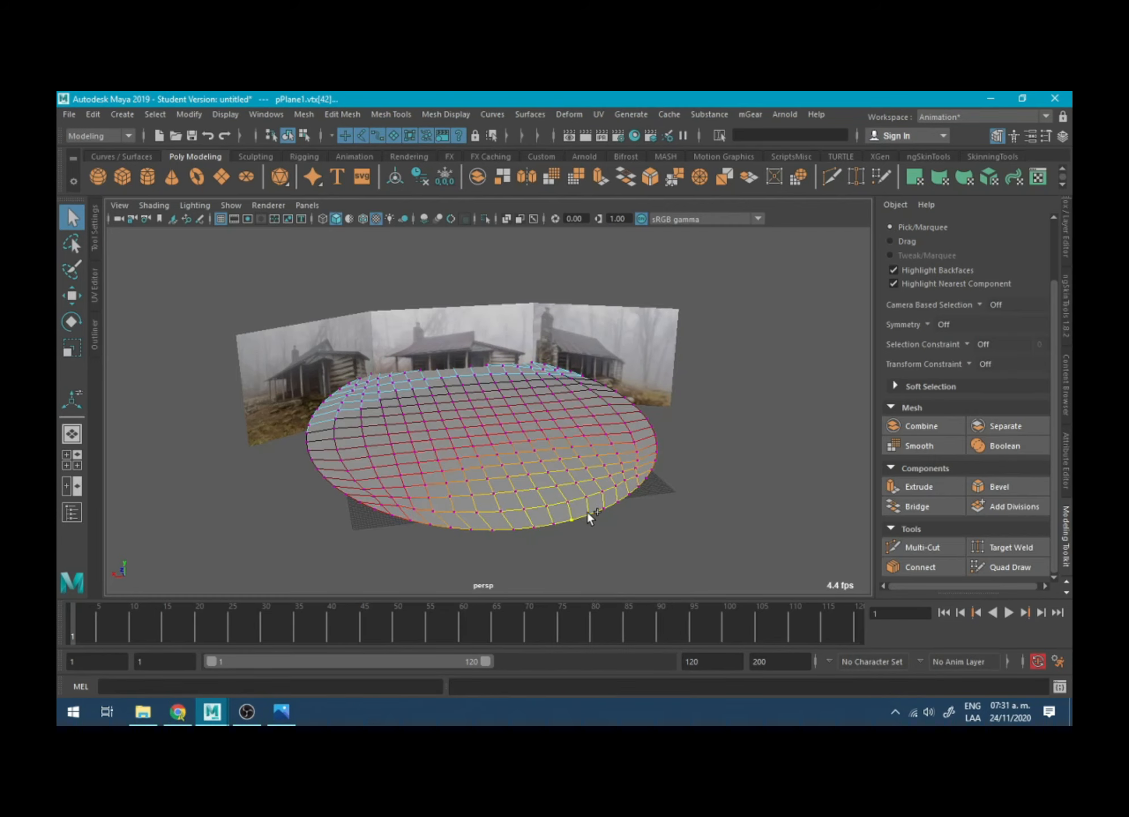
{"action": "double_click", "coordinate": [586, 511], "text": "shift"}
{"action": "key", "text": "w"}
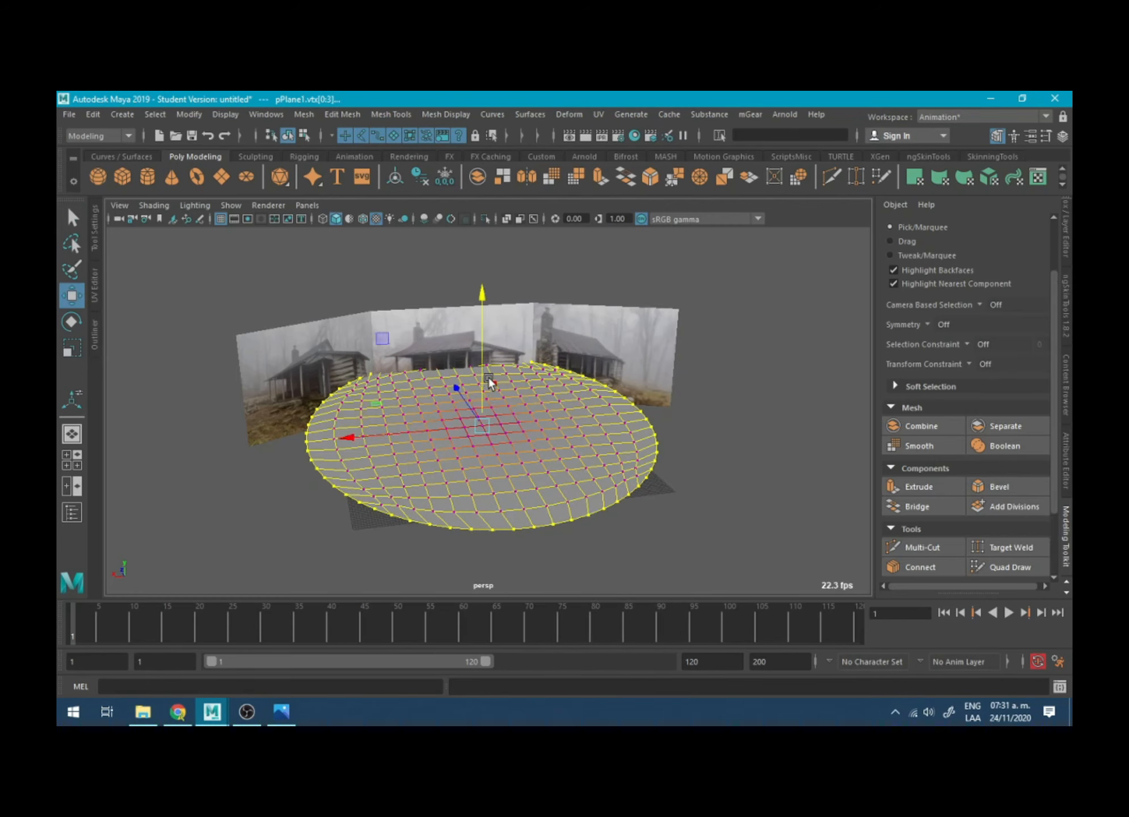
{"action": "left_click_drag", "start_coordinate": [488, 375], "coordinate": [514, 385], "text": "alt"}
- Activate the Scale tool in the maximized side view and move the border vertices' pivot down to the ground grid line
{"action": "key", "text": "r"}
{"action": "key", "text": "d"}
{"action": "key", "text": "space"}
{"action": "key", "text": "space"}
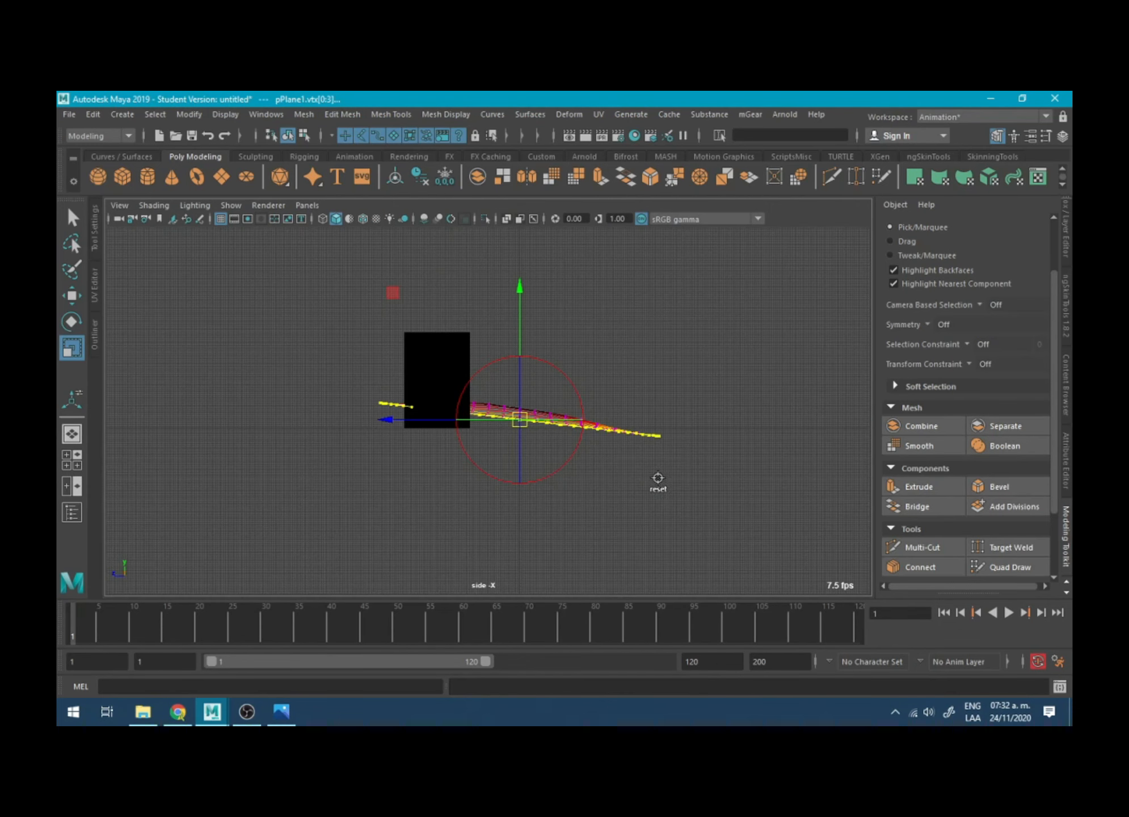
{"action": "middle_click_drag", "start_coordinate": [629, 455], "coordinate": [635, 431], "text": "alt"}
{"action": "right_click_drag", "start_coordinate": [634, 431], "coordinate": [845, 545], "text": "alt"}
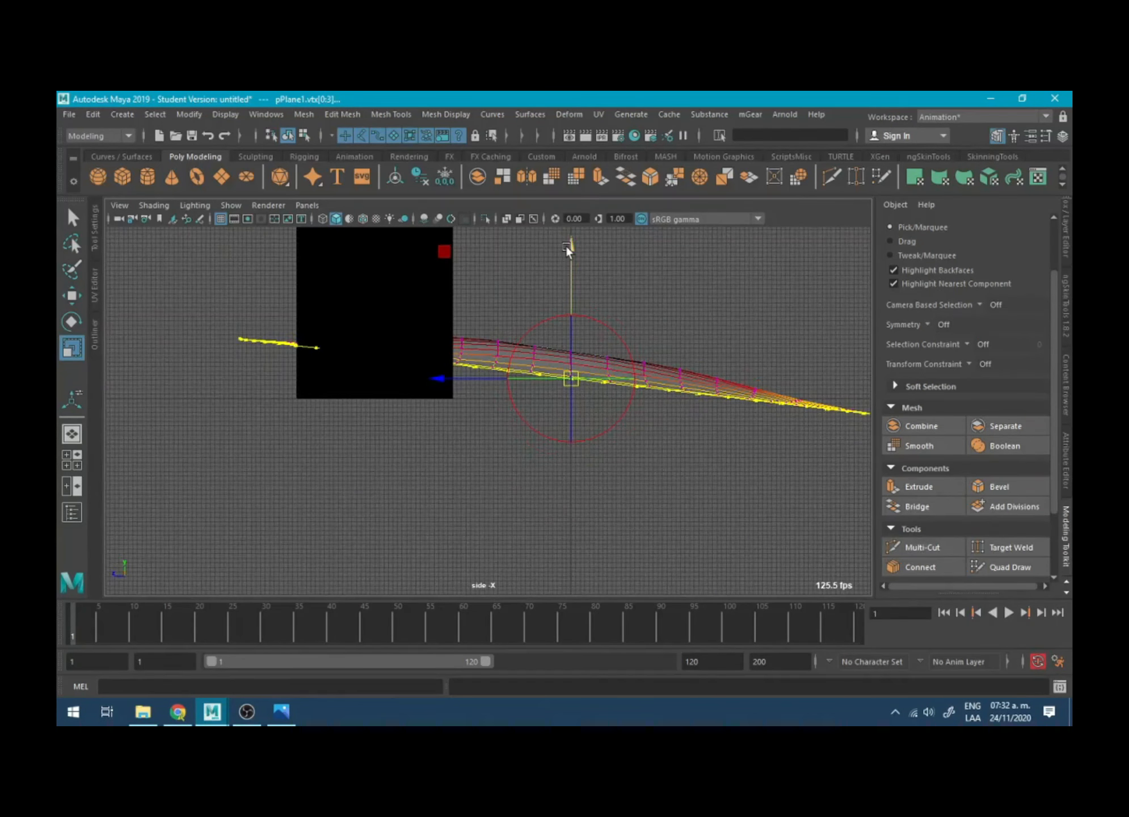
{"action": "key", "text": "v"}
{"action": "left_click_drag", "start_coordinate": [571, 258], "coordinate": [571, 398]}
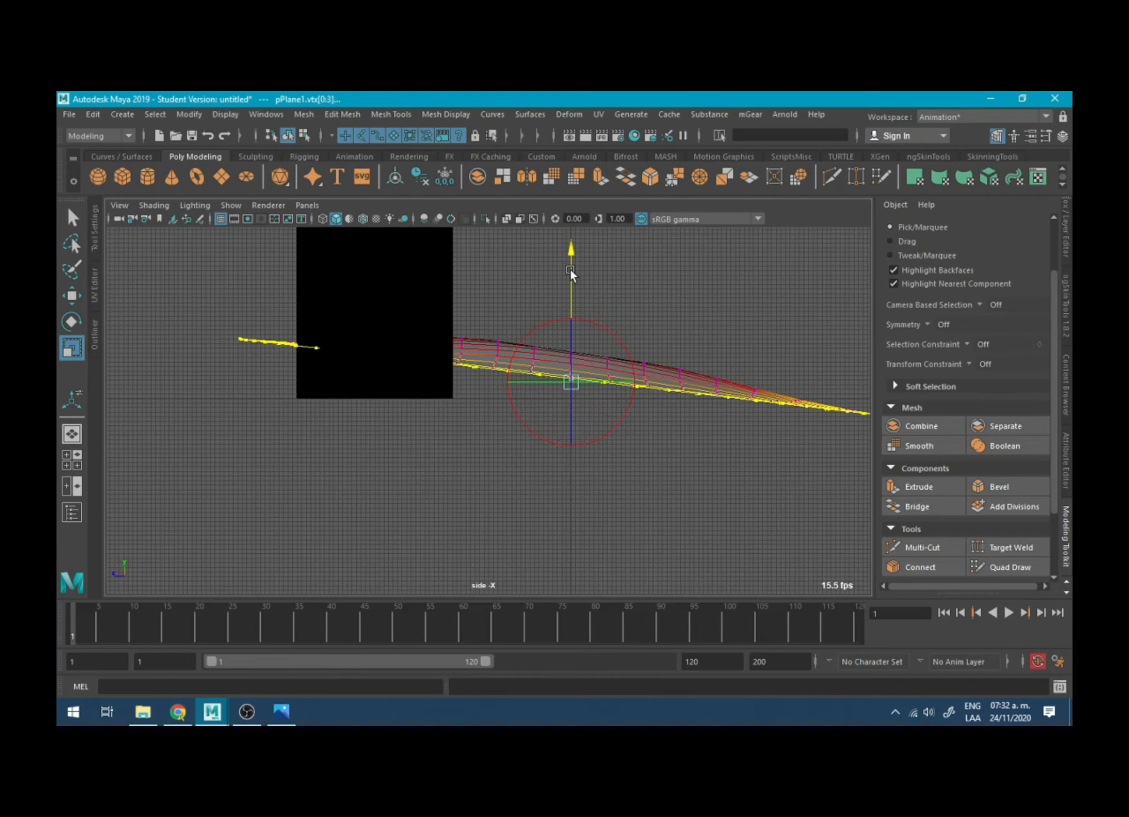
{"action": "left_click_drag", "start_coordinate": [569, 267], "coordinate": [561, 345]}
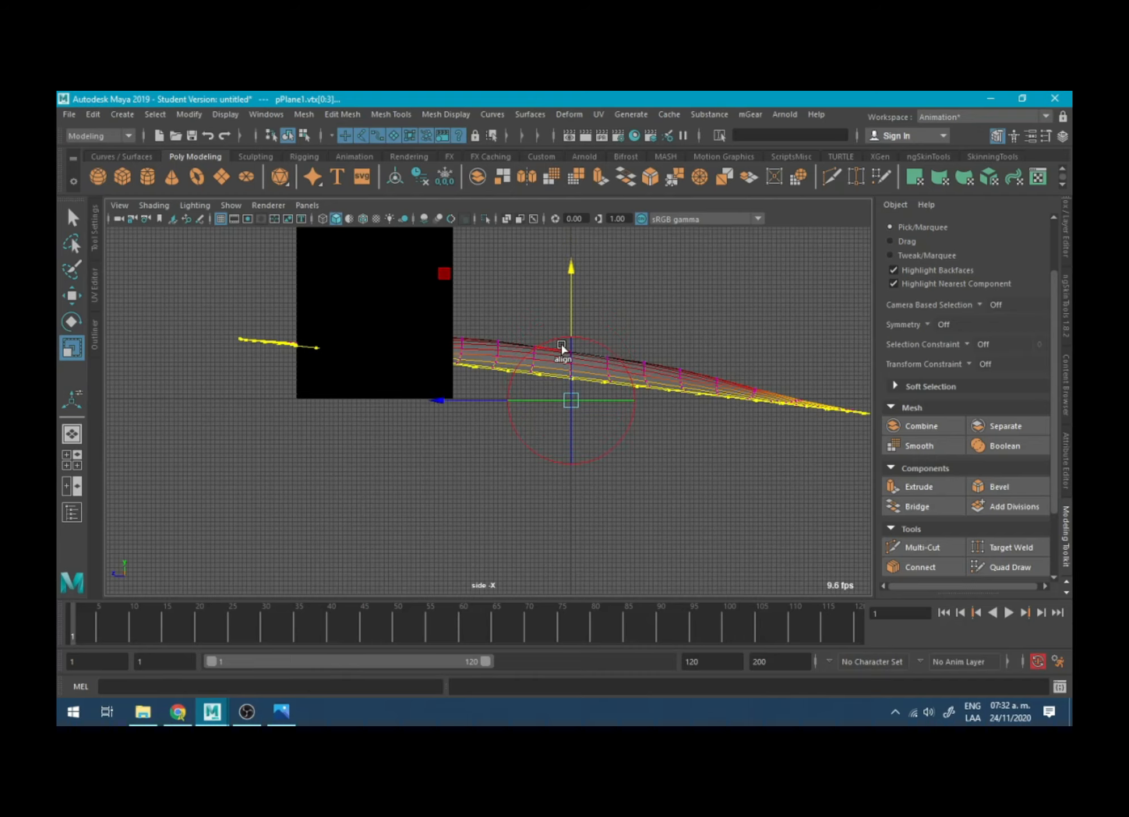
{"action": "key", "text": "d"}
- Scale the border vertices vertically until they lie flat at ground level, and return to the perspective view
{"action": "left_click_drag", "start_coordinate": [570, 272], "coordinate": [559, 401]}
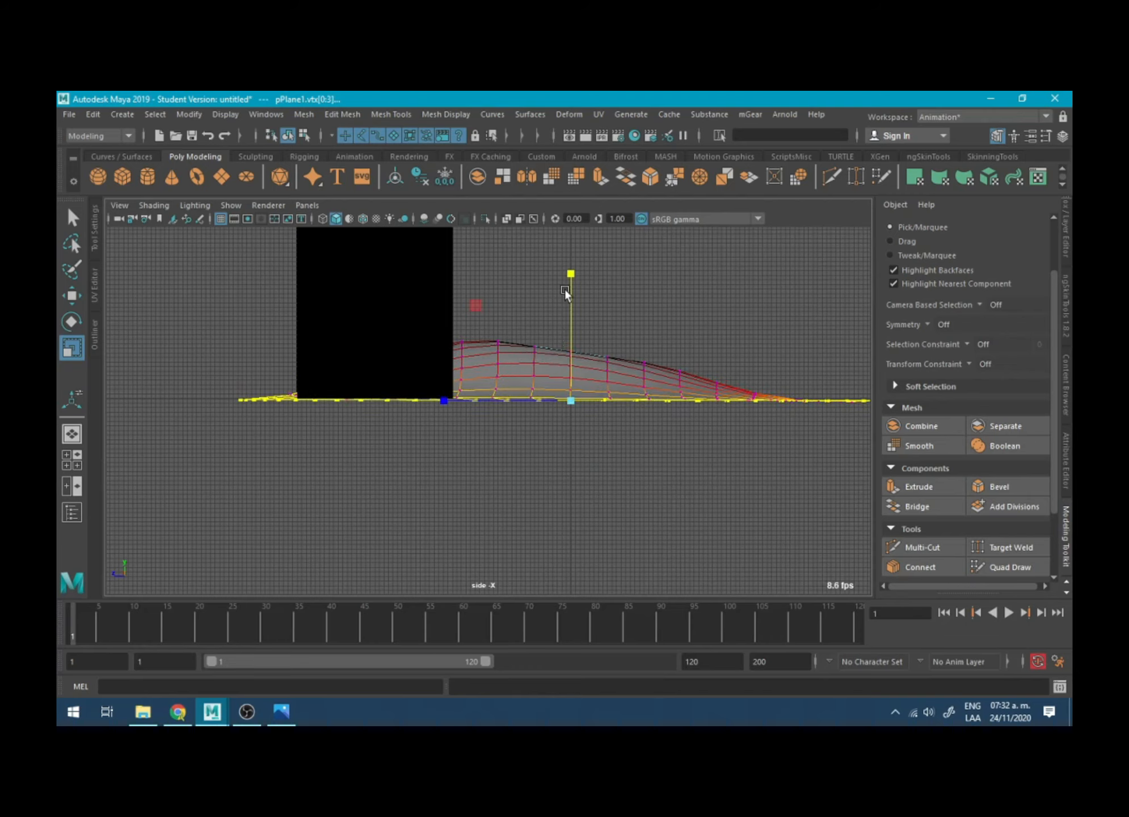
{"action": "left_click_drag", "start_coordinate": [570, 272], "coordinate": [569, 376]}
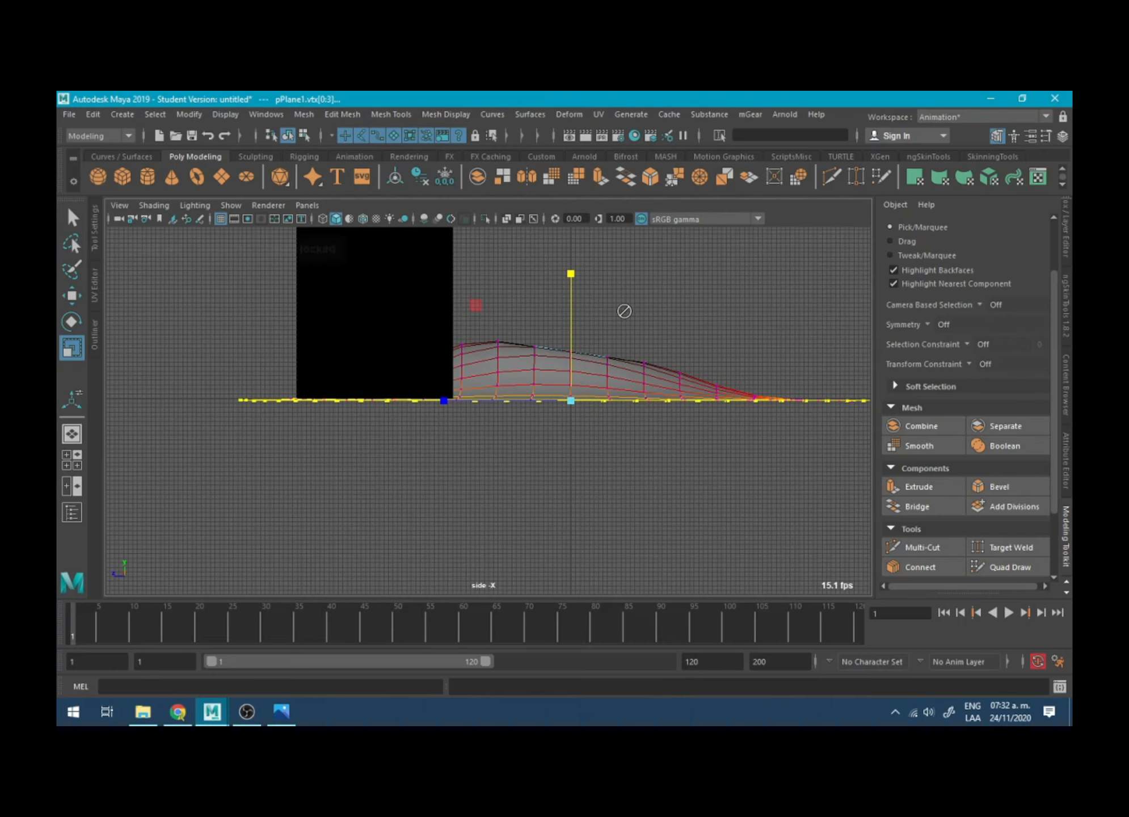
{"action": "left_click_drag", "start_coordinate": [624, 311], "coordinate": [604, 326], "text": "alt"}
{"action": "key", "text": "space"}
{"action": "key", "text": "space"}
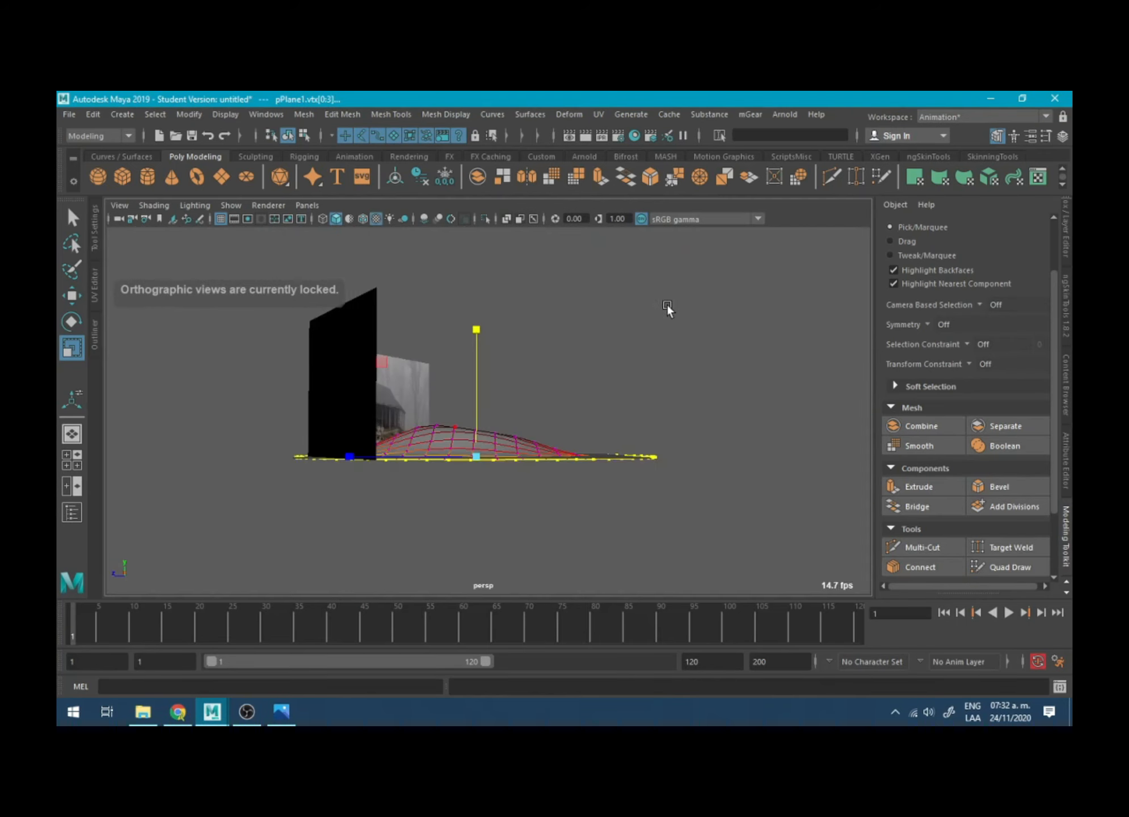
- Select a single terrain vertex near the left cabin image and lower it slightly using soft selection
{"action": "left_click_drag", "start_coordinate": [667, 306], "coordinate": [410, 350], "text": "alt"}
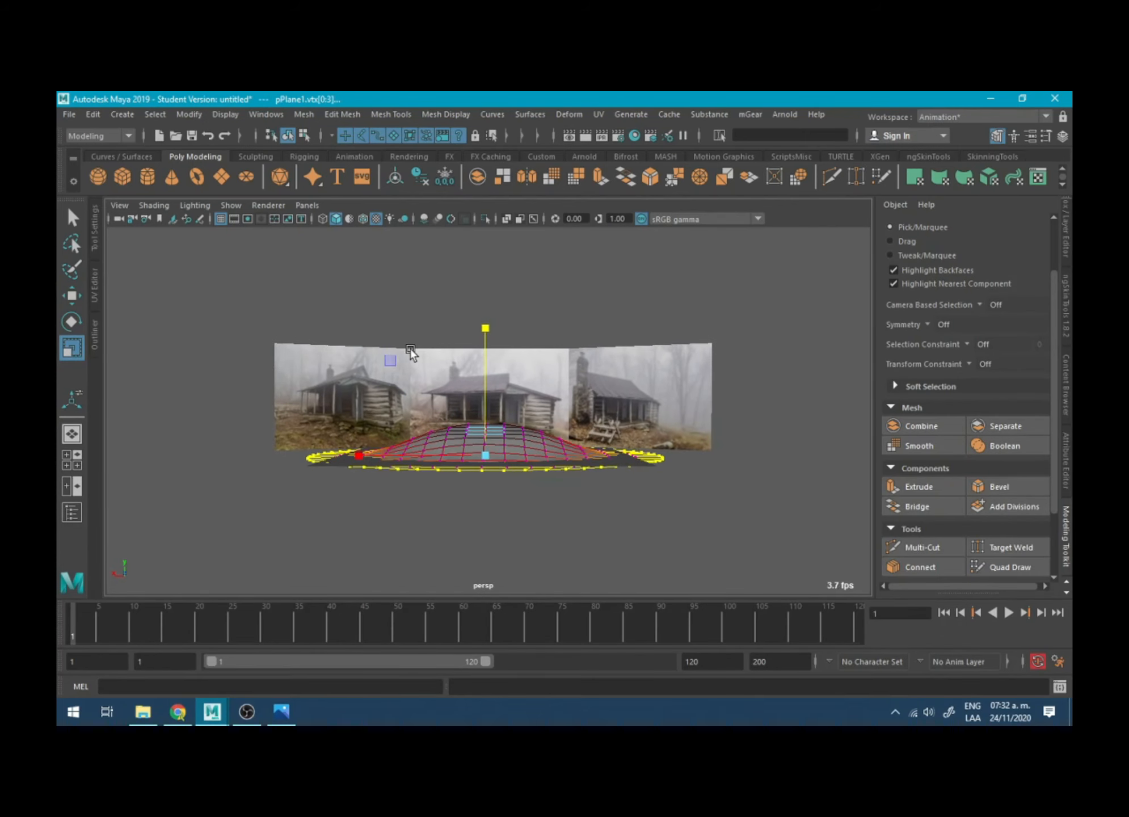
{"action": "left_click_drag", "start_coordinate": [397, 411], "coordinate": [397, 397], "text": "alt"}
{"action": "left_click", "coordinate": [397, 393]}
{"action": "left_click_drag", "start_coordinate": [478, 410], "coordinate": [438, 344], "text": "alt"}
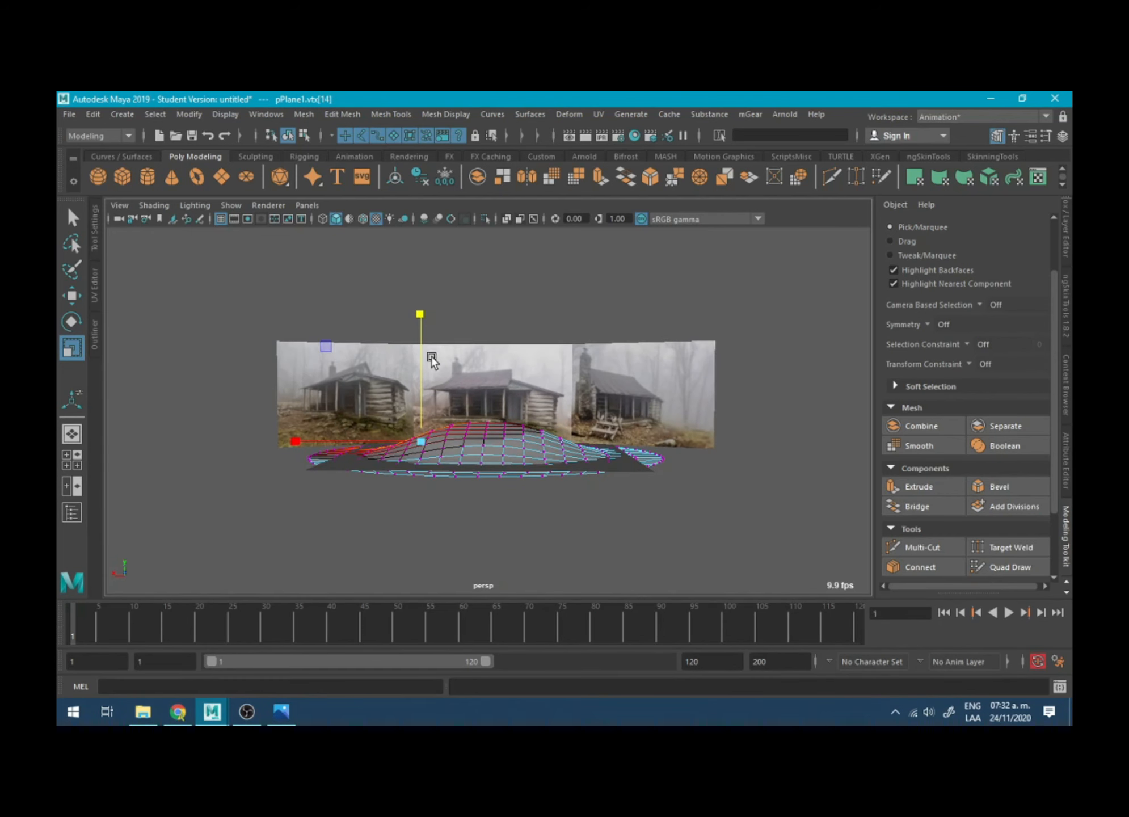
{"action": "key", "text": "w"}
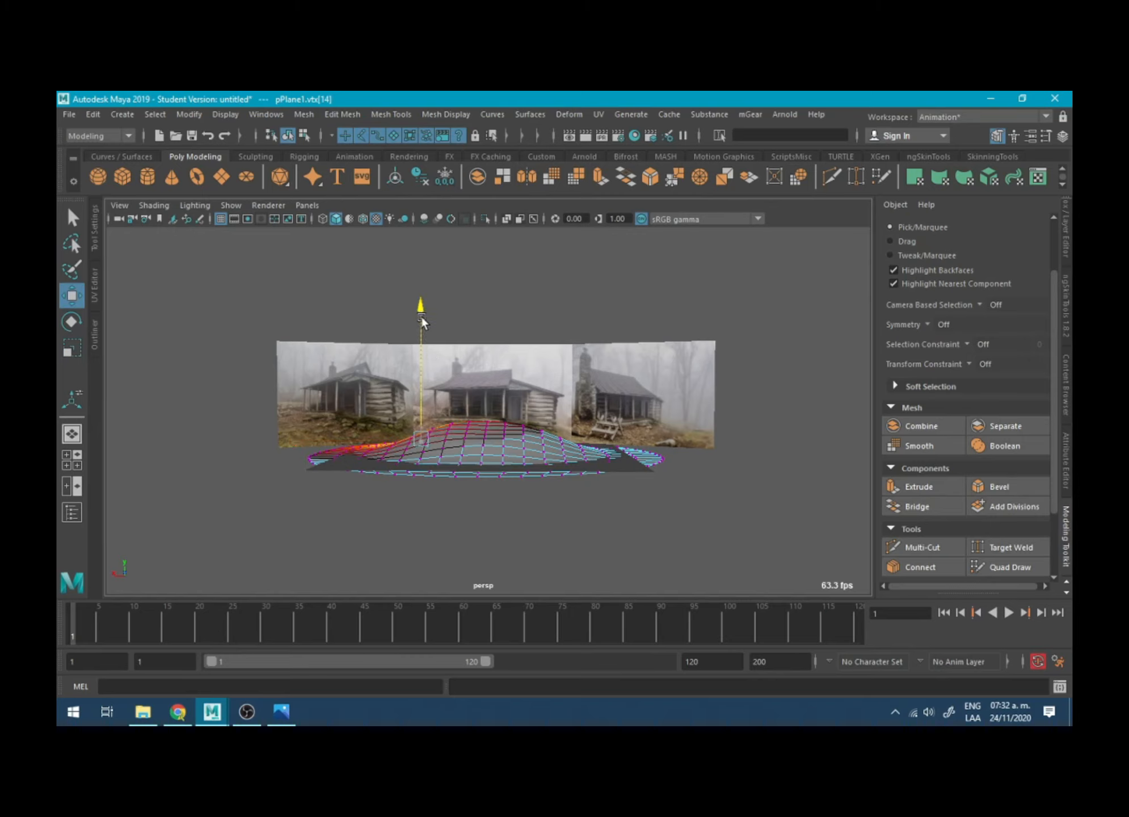
{"action": "left_click_drag", "start_coordinate": [421, 314], "coordinate": [422, 330]}
{"action": "key", "text": "r"}
{"action": "key", "text": "w"}
- Select a terrain vertex toward the right cabin image and raise it with soft selection
{"action": "left_click_drag", "start_coordinate": [545, 409], "coordinate": [558, 362], "text": "alt"}
{"action": "left_click", "coordinate": [568, 399]}
{"action": "mouse_move", "coordinate": [554, 360]}
{"action": "left_mouse_down"}
{"action": "mouse_move", "coordinate": [560, 336]}
{"action": "mouse_move", "coordinate": [562, 386]}
{"action": "mouse_move", "coordinate": [556, 321]}
{"action": "mouse_move", "coordinate": [556, 335]}
{"action": "left_mouse_up"}
{"action": "key", "text": "r"}
{"action": "left_click_drag", "start_coordinate": [513, 337], "coordinate": [522, 396], "text": "alt"}
- Select a vertex at the middle of the terrain's crest, adjust the soft selection and move it vertically
{"action": "left_click", "coordinate": [492, 414]}
{"action": "key", "text": "b"}
{"action": "key", "text": "w"}
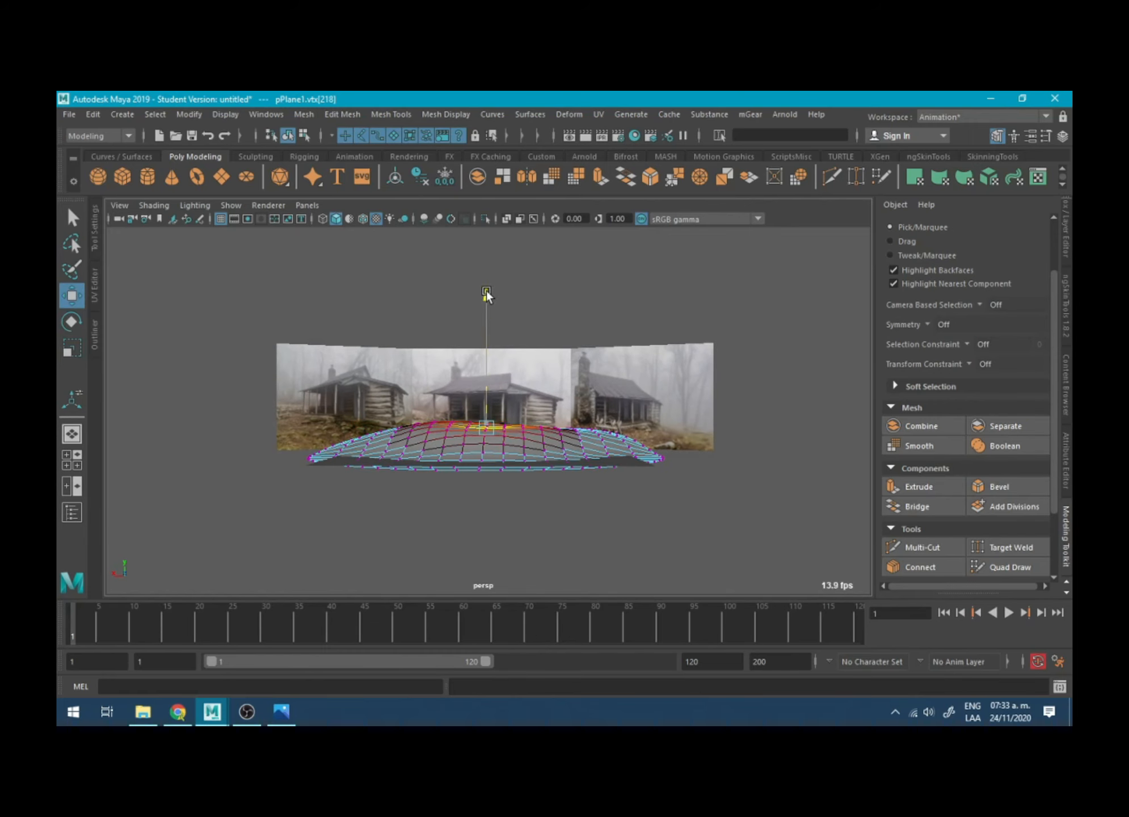
{"action": "left_click_drag", "start_coordinate": [486, 290], "coordinate": [509, 379], "text": "alt"}
- Select several scattered vertices across the middle of the terrain and adjust their height together with soft selection
{"action": "left_click", "coordinate": [504, 385], "text": "shift"}
{"action": "left_click", "coordinate": [449, 372], "text": "shift"}
{"action": "left_click", "coordinate": [521, 413], "text": "shift"}
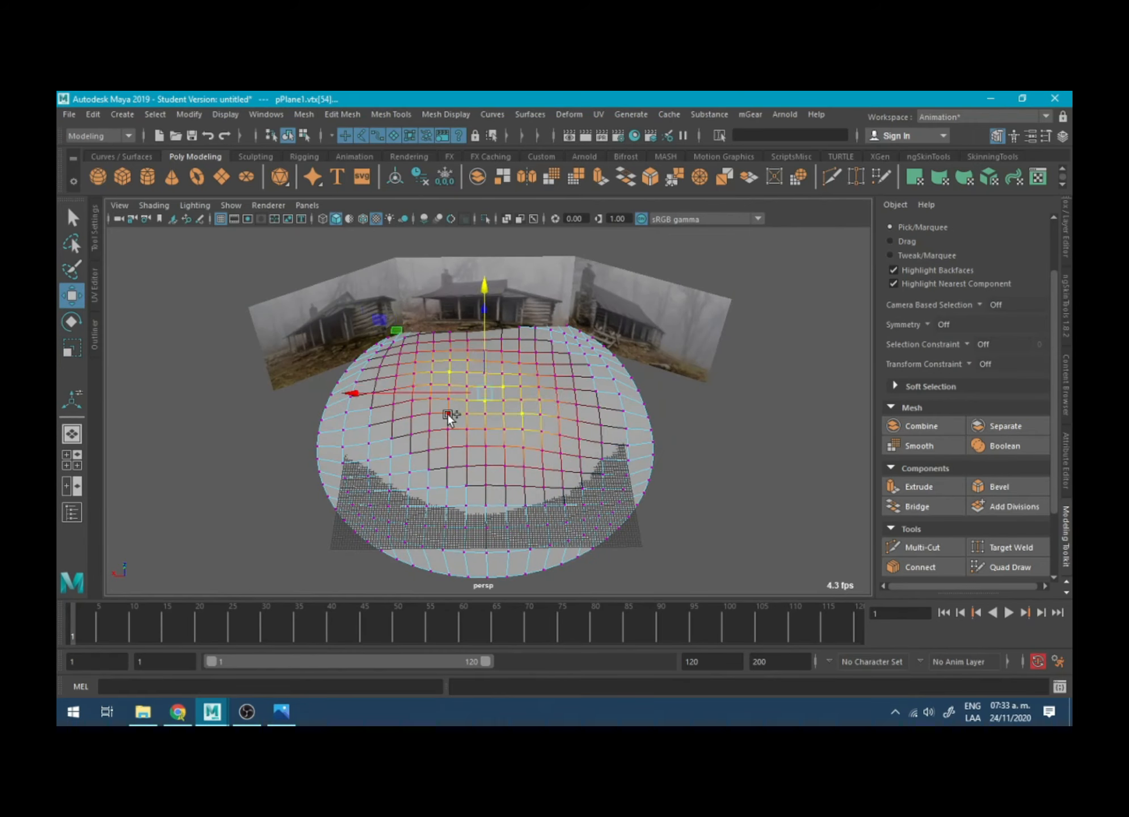
{"action": "left_click", "coordinate": [447, 413], "text": "shift"}
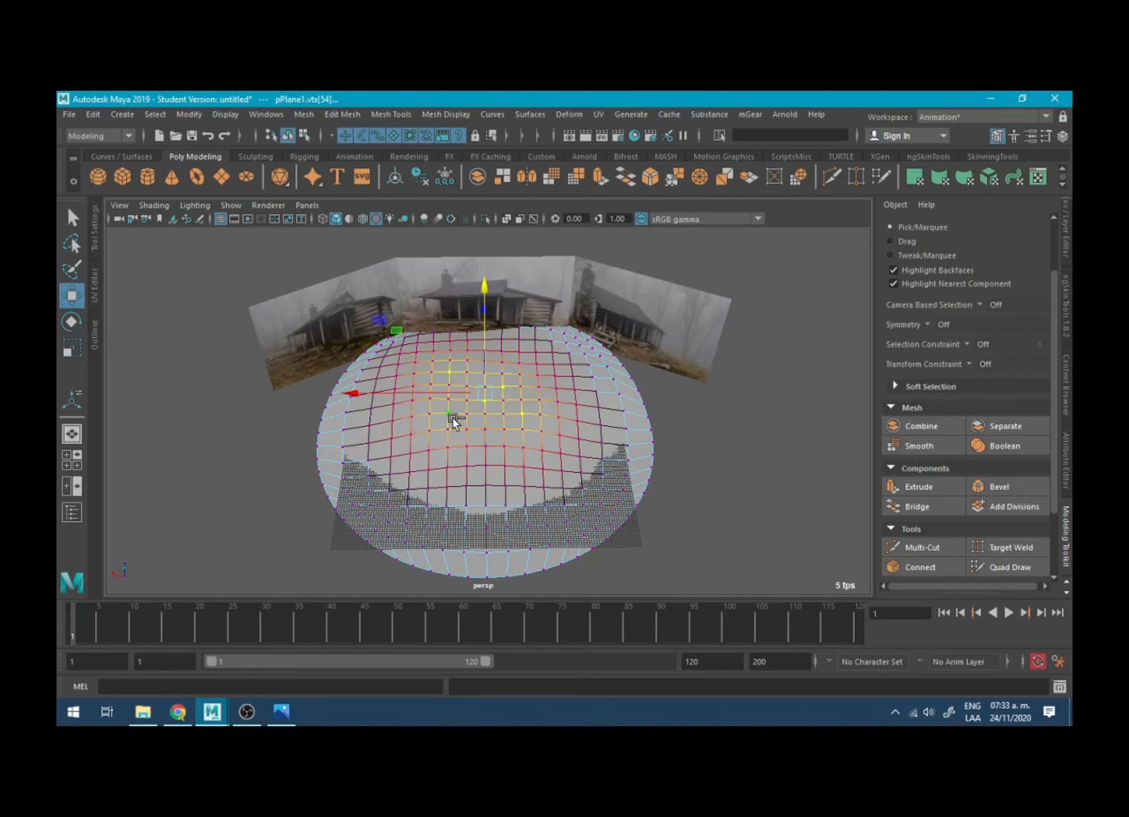
{"action": "left_click", "coordinate": [519, 374], "text": "shift"}
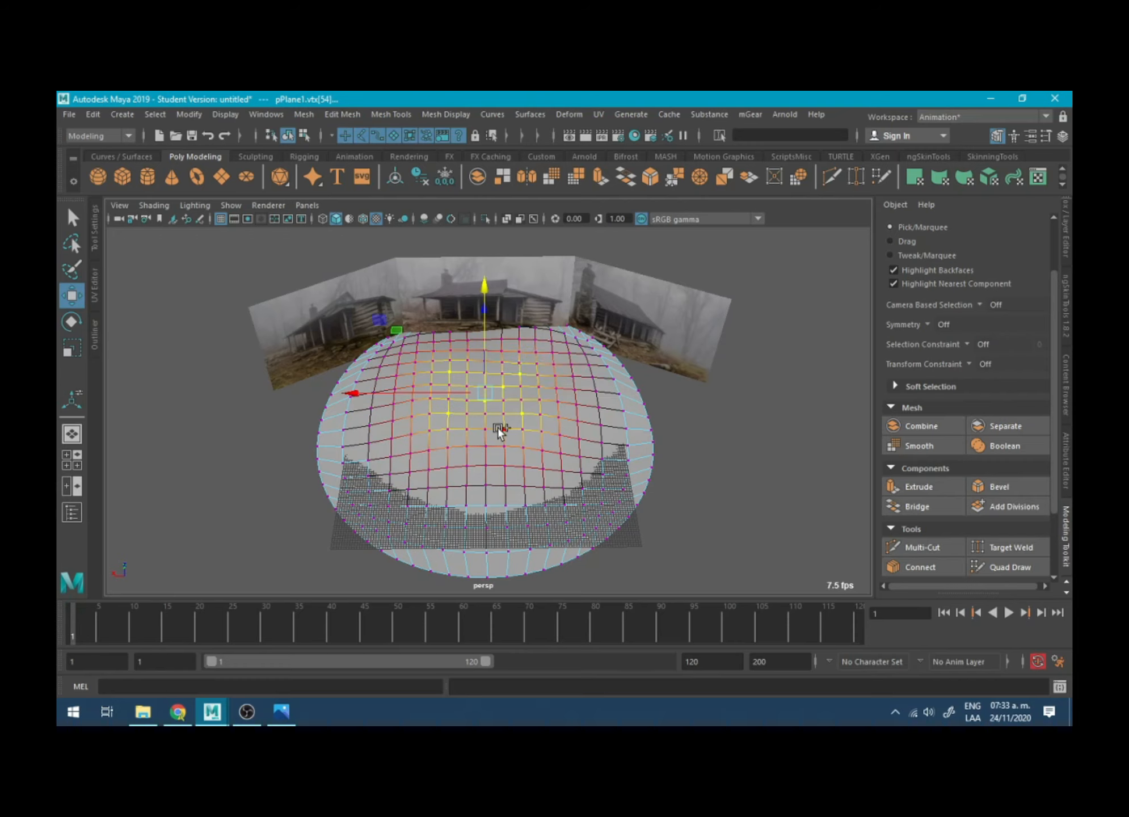
{"action": "left_click_drag", "start_coordinate": [496, 388], "coordinate": [498, 423], "text": "alt"}
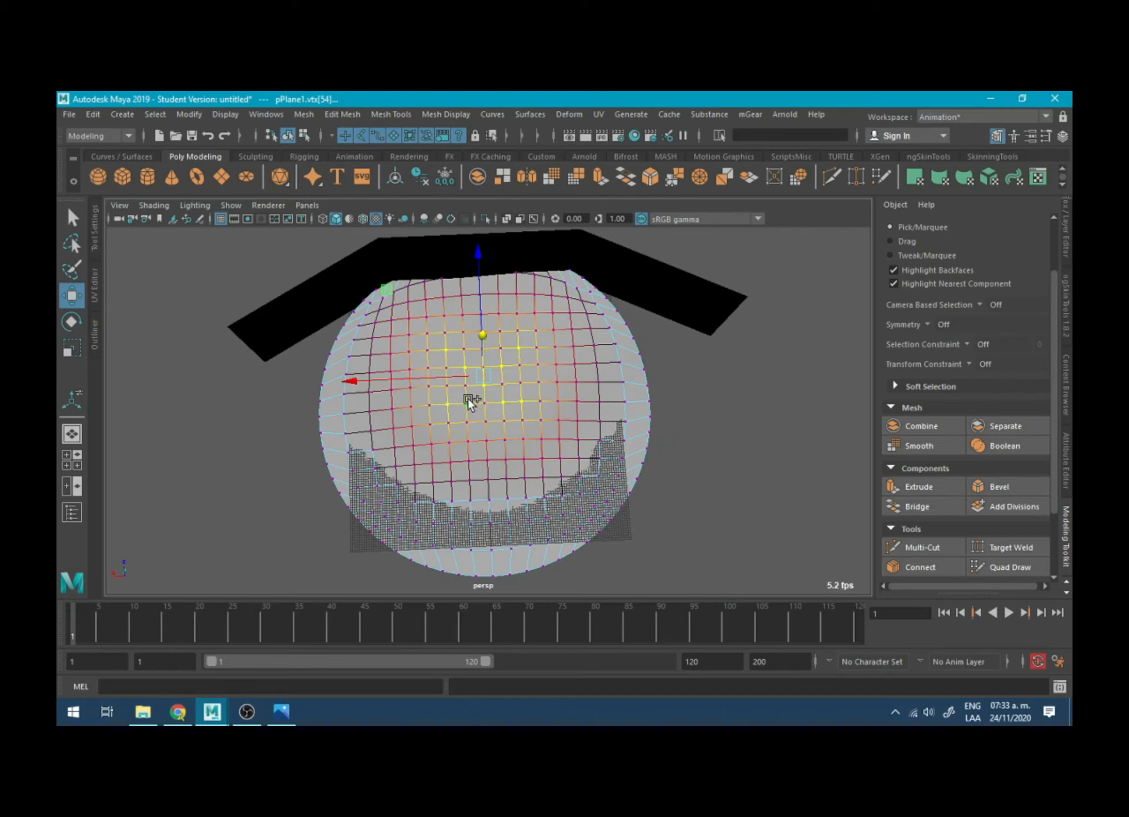
{"action": "mouse_move", "coordinate": [471, 398]}
{"action": "left_mouse_down", "text": "alt"}
{"action": "mouse_move", "coordinate": [501, 381]}
{"action": "mouse_move", "coordinate": [491, 304]}
{"action": "mouse_move", "coordinate": [484, 325]}
{"action": "mouse_move", "coordinate": [482, 305]}
{"action": "mouse_move", "coordinate": [534, 335]}
{"action": "mouse_move", "coordinate": [632, 329]}
{"action": "mouse_move", "coordinate": [482, 374]}
{"action": "left_mouse_up", "text": "alt"}
{"action": "key", "text": "r"}
{"action": "key", "text": "w"}
- Adjust individual vertices around the terrain's left half with soft selection to make its surface more uneven
{"action": "left_click", "coordinate": [407, 370]}
{"action": "left_click_drag", "start_coordinate": [417, 346], "coordinate": [556, 318], "text": "alt"}
{"action": "left_click_drag", "start_coordinate": [241, 353], "coordinate": [240, 340]}
{"action": "left_click_drag", "start_coordinate": [324, 383], "coordinate": [188, 380], "text": "alt"}
{"action": "left_click_drag", "start_coordinate": [368, 425], "coordinate": [372, 470], "text": "alt"}
{"action": "left_click", "coordinate": [377, 386]}
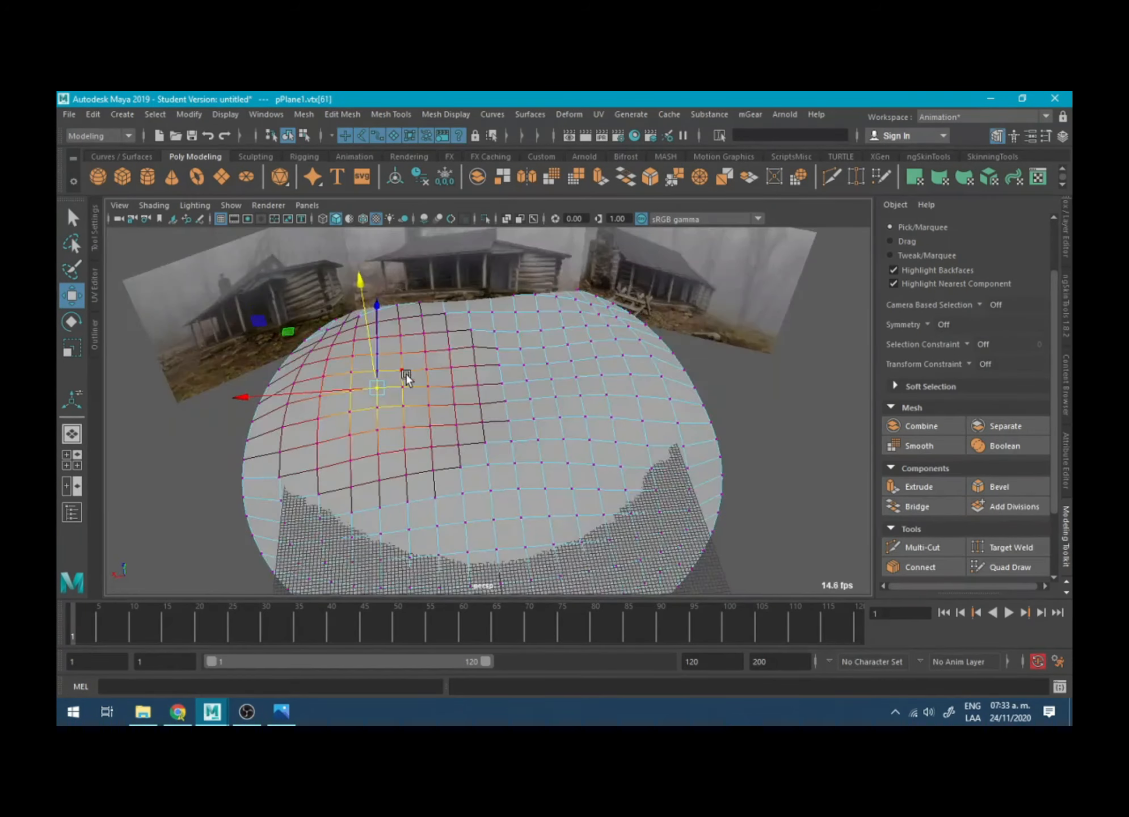
{"action": "key", "text": "r"}
{"action": "left_click_drag", "start_coordinate": [406, 373], "coordinate": [431, 400], "text": "alt"}
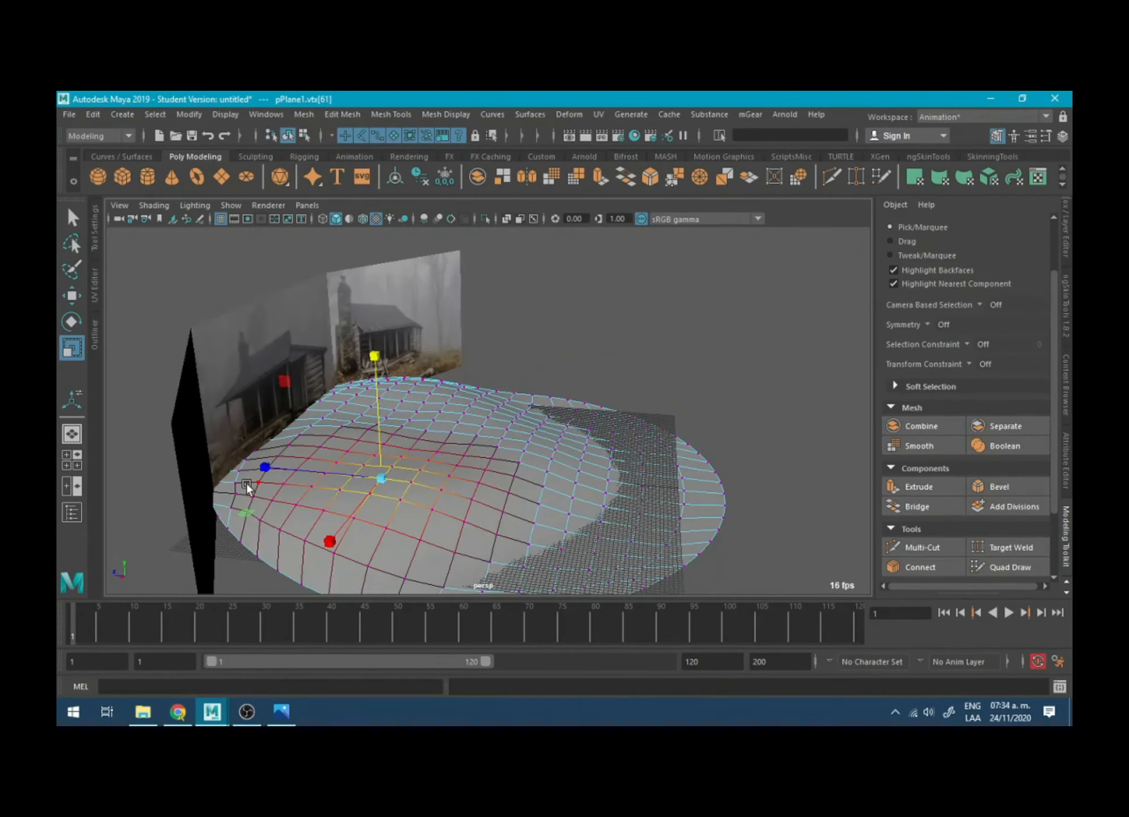
{"action": "left_click", "coordinate": [247, 484]}
{"action": "left_click_drag", "start_coordinate": [246, 482], "coordinate": [218, 423], "text": "alt"}
{"action": "left_click", "coordinate": [391, 470]}
{"action": "left_click_drag", "start_coordinate": [430, 354], "coordinate": [430, 352]}
- Duplicate the whole terrain plane and move the copy behind the cabin reference images, to about 76 on Z
{"action": "scroll", "coordinate": [515, 375], "scroll_direction": "down", "scroll_amount": 3}
{"action": "left_click_drag", "start_coordinate": [515, 374], "coordinate": [566, 476], "text": "alt"}
{"action": "right_click_drag", "start_coordinate": [567, 416], "coordinate": [651, 396]}
{"action": "scroll", "coordinate": [533, 466], "scroll_direction": "down", "scroll_amount": 4}
{"action": "left_click_drag", "start_coordinate": [533, 466], "coordinate": [573, 456], "text": "alt"}
{"action": "key", "text": "ctrl+z"}
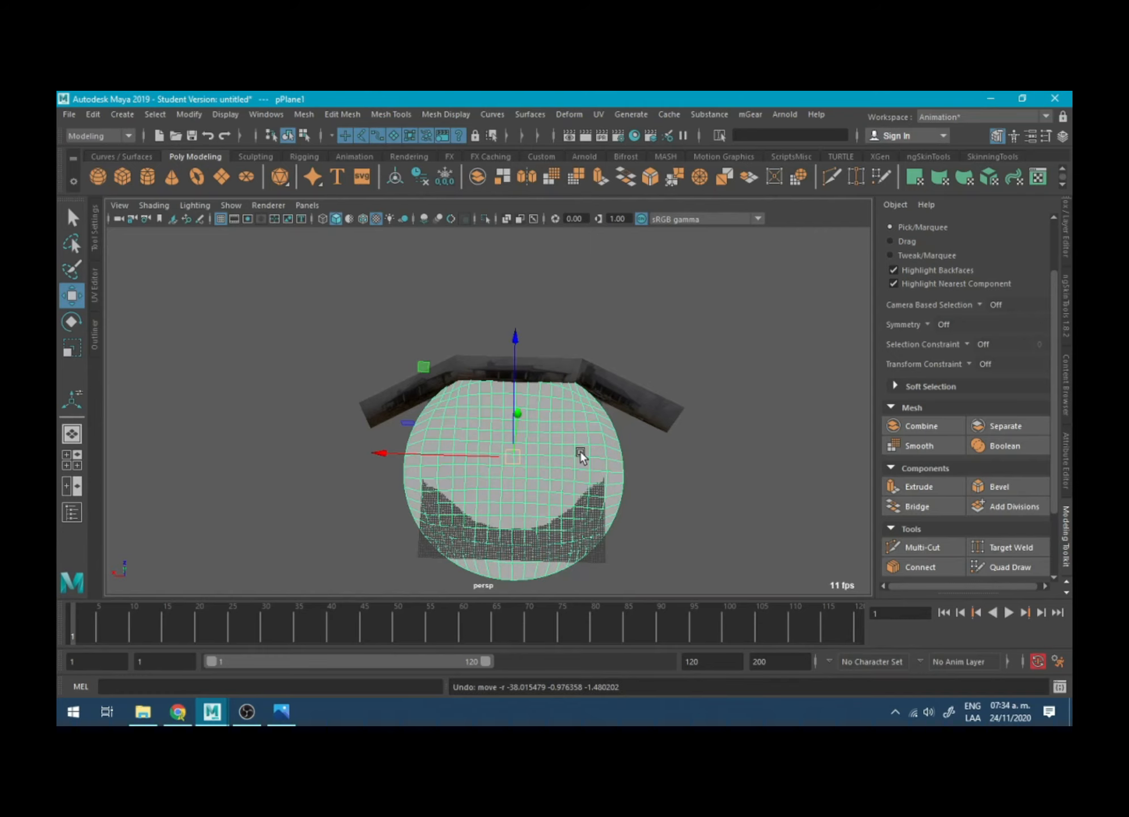
{"action": "key", "text": "ctrl+d"}
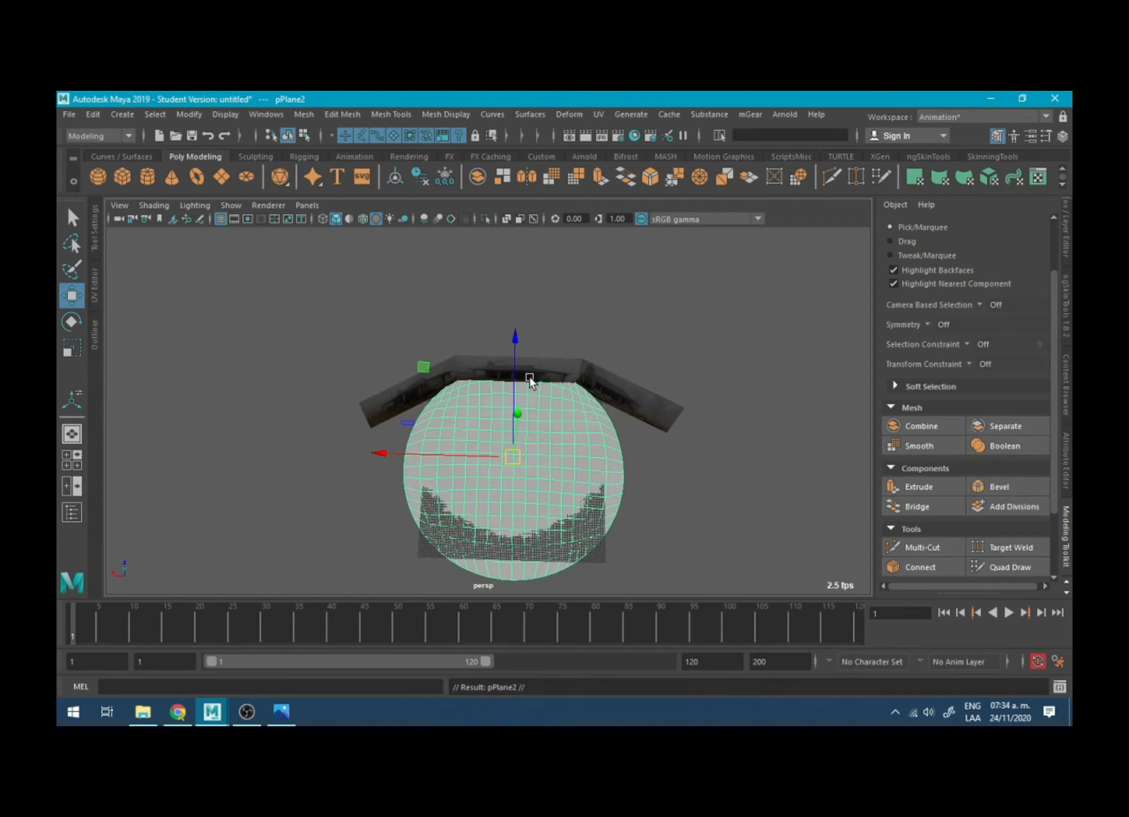
{"action": "left_click_drag", "start_coordinate": [517, 363], "coordinate": [579, 335]}
{"action": "right_click_drag", "start_coordinate": [436, 322], "coordinate": [368, 323]}
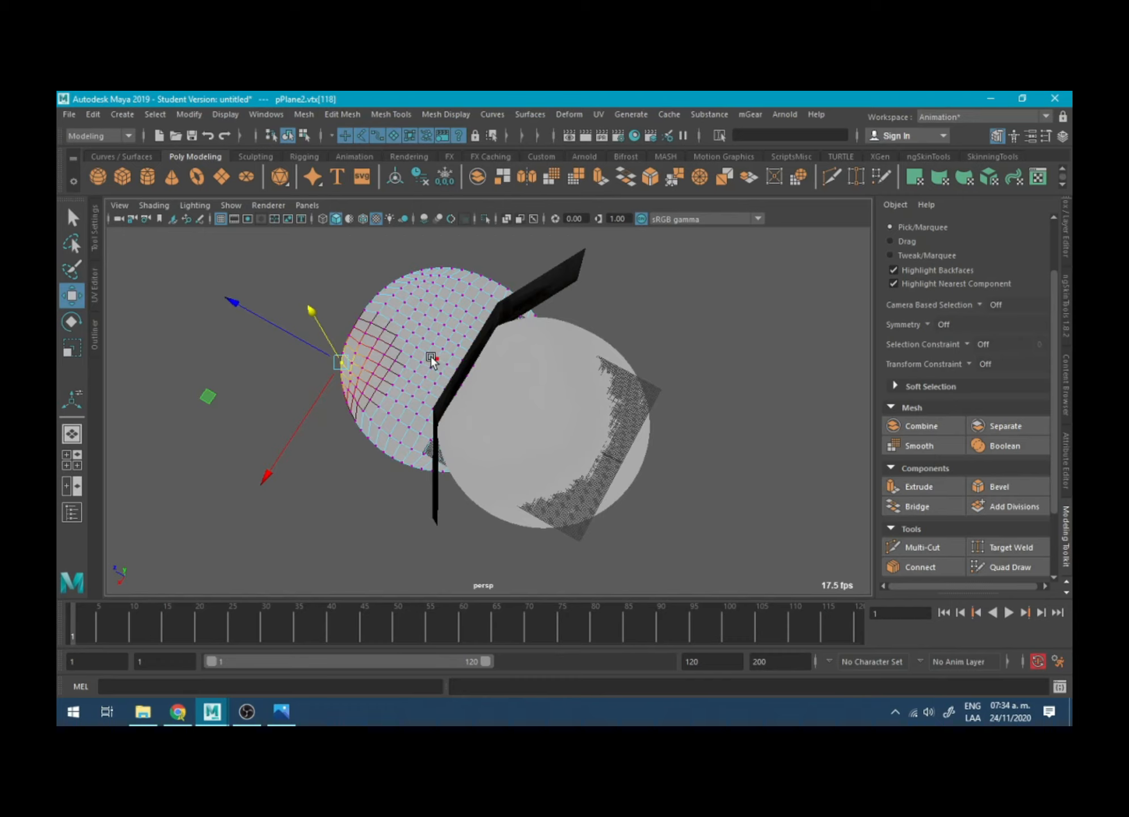
- Select a vertex near the middle of the rear plane and raise it with soft selection to form a hill
{"action": "left_click", "coordinate": [409, 383]}
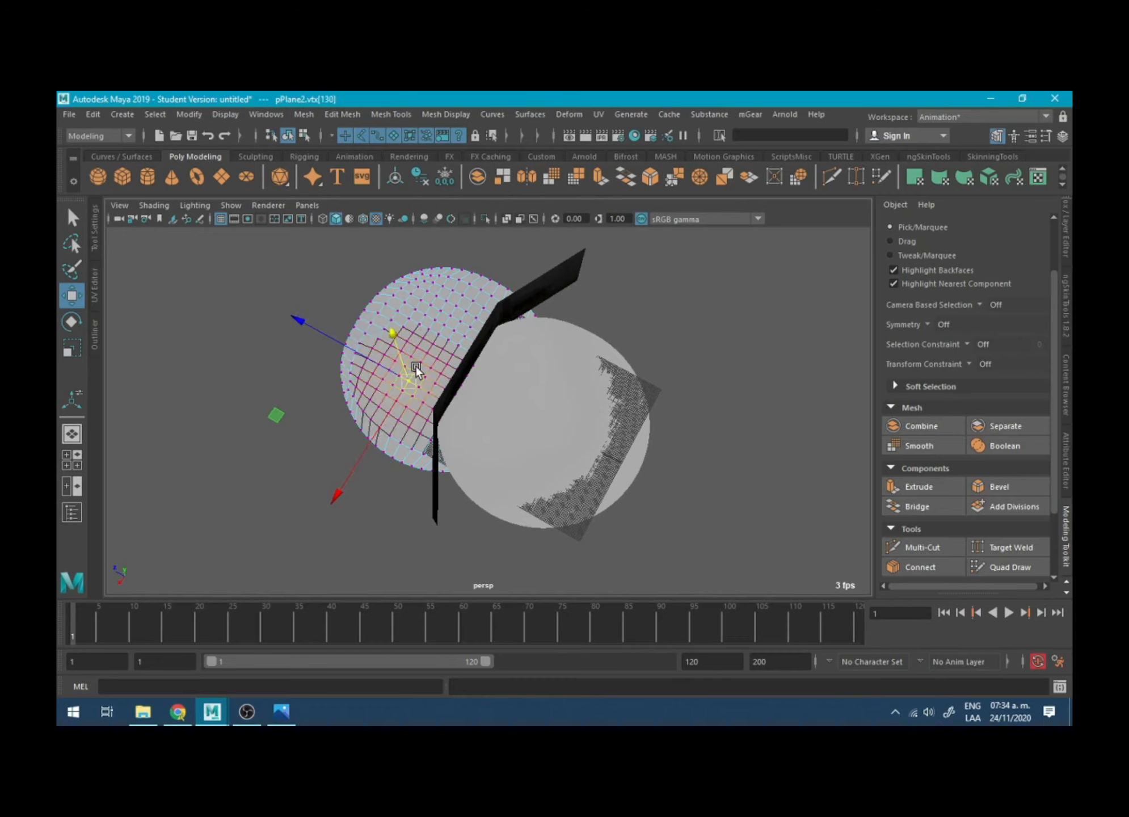
{"action": "left_click", "coordinate": [440, 349]}
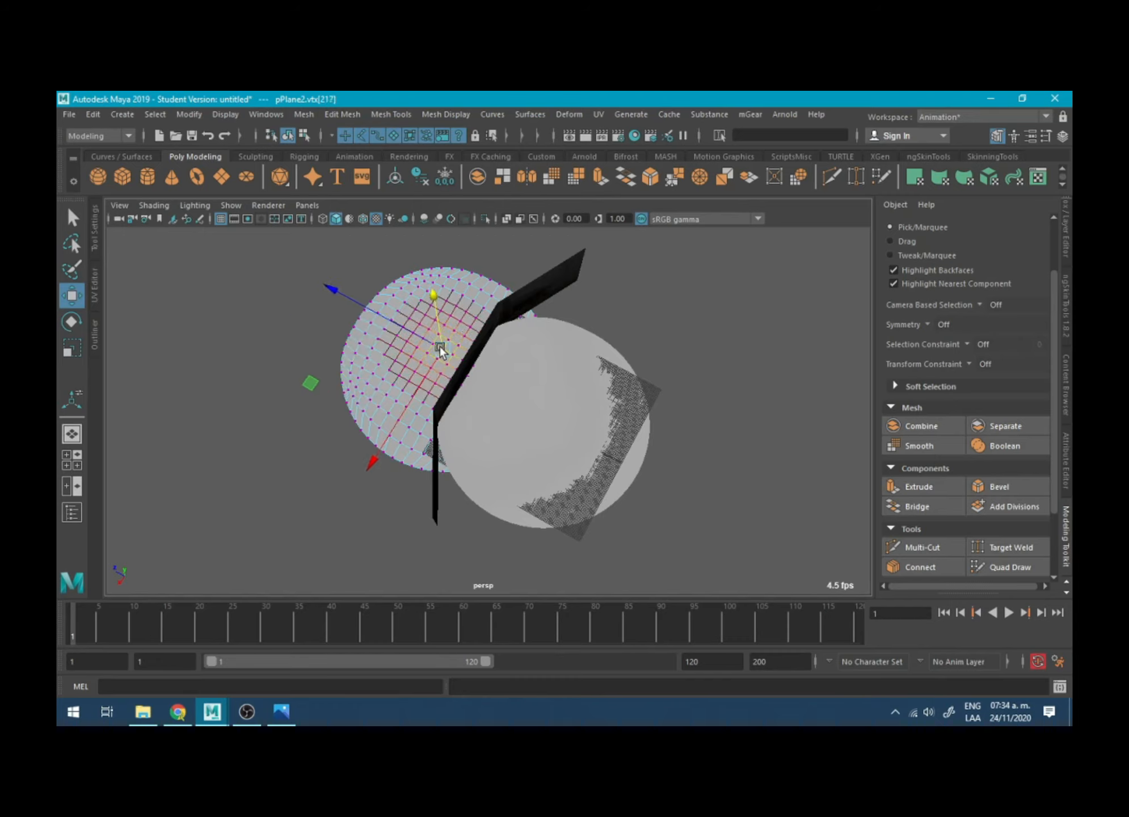
{"action": "left_click_drag", "start_coordinate": [440, 349], "coordinate": [497, 379]}
{"action": "left_click_drag", "start_coordinate": [539, 335], "coordinate": [423, 274], "text": "alt"}
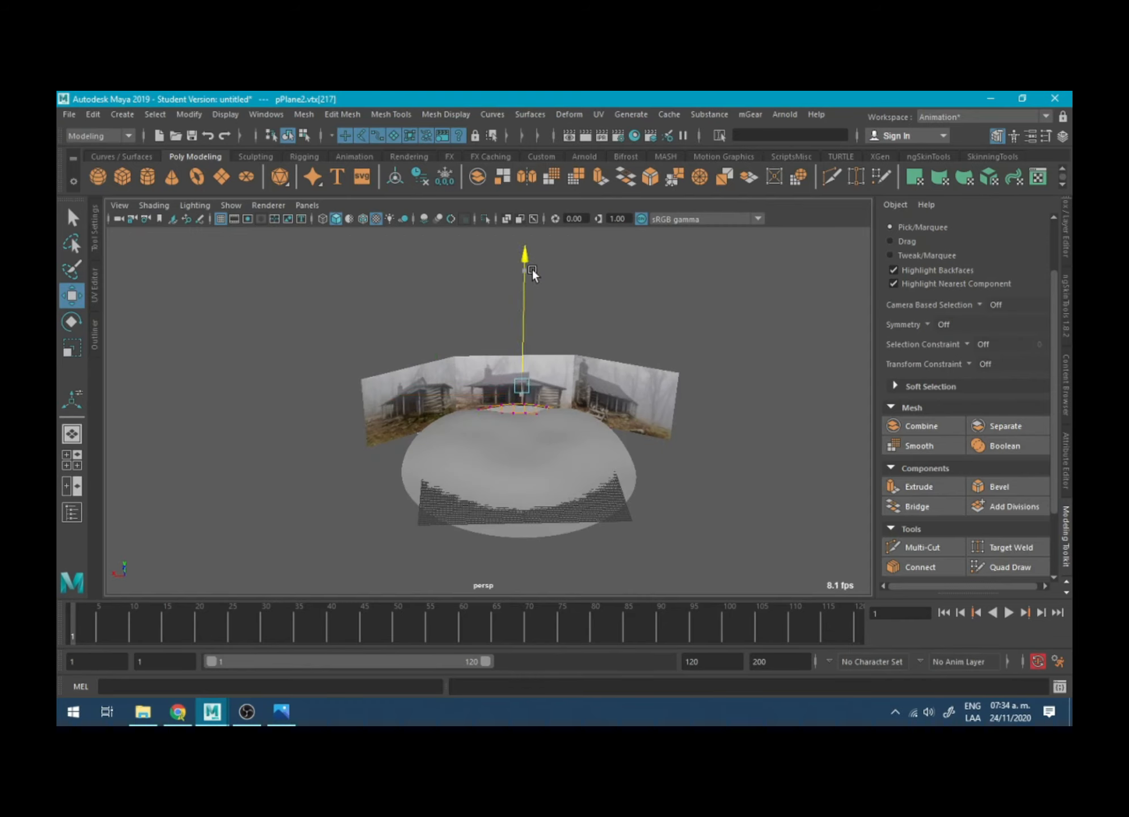
{"action": "left_click_drag", "start_coordinate": [528, 283], "coordinate": [370, 402], "text": "alt"}
- Adjust the soft selection and lower the rear plane's vertices that poke through the base of the center cabin image
{"action": "key", "text": "b"}
{"action": "left_click_drag", "start_coordinate": [505, 352], "coordinate": [676, 452]}
{"action": "scroll", "coordinate": [676, 452], "scroll_direction": "up", "scroll_amount": 5}
{"action": "left_click", "coordinate": [679, 451]}
{"action": "double_click", "coordinate": [504, 445], "text": "shift"}
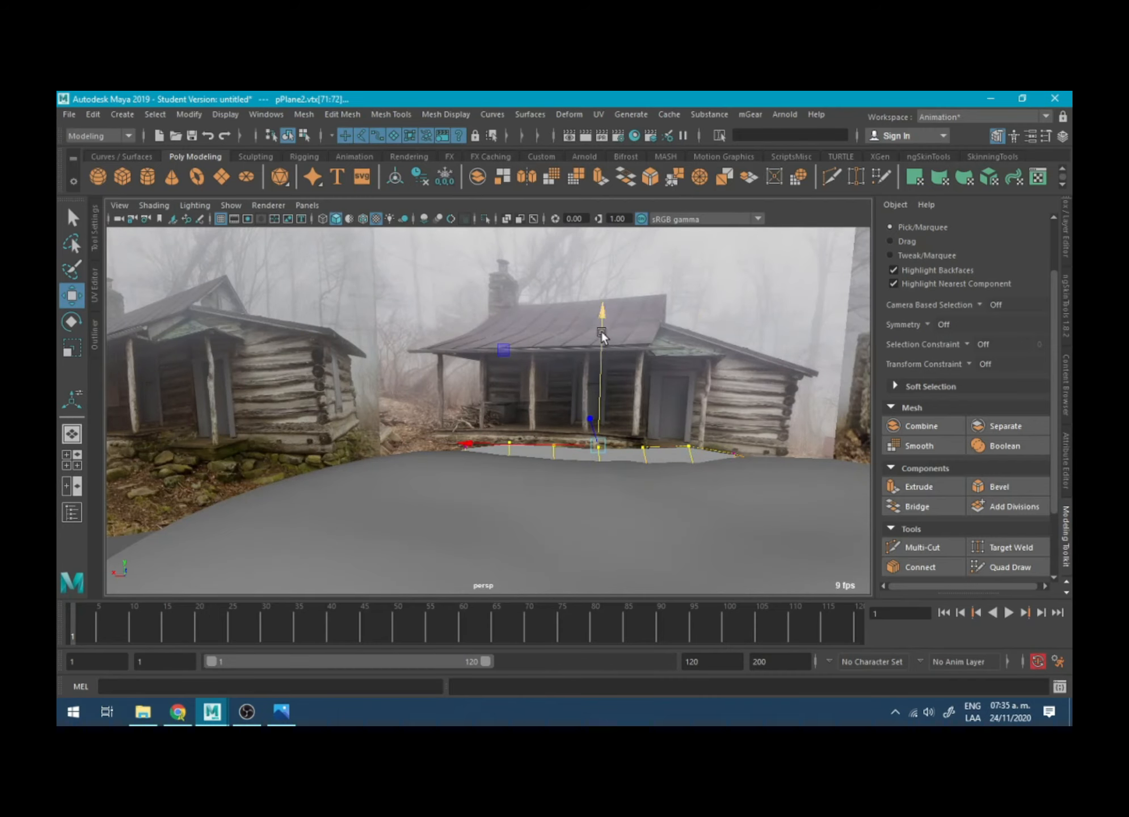
{"action": "left_click_drag", "start_coordinate": [601, 332], "coordinate": [603, 342]}
{"action": "left_click_drag", "start_coordinate": [574, 402], "coordinate": [481, 416], "text": "alt"}
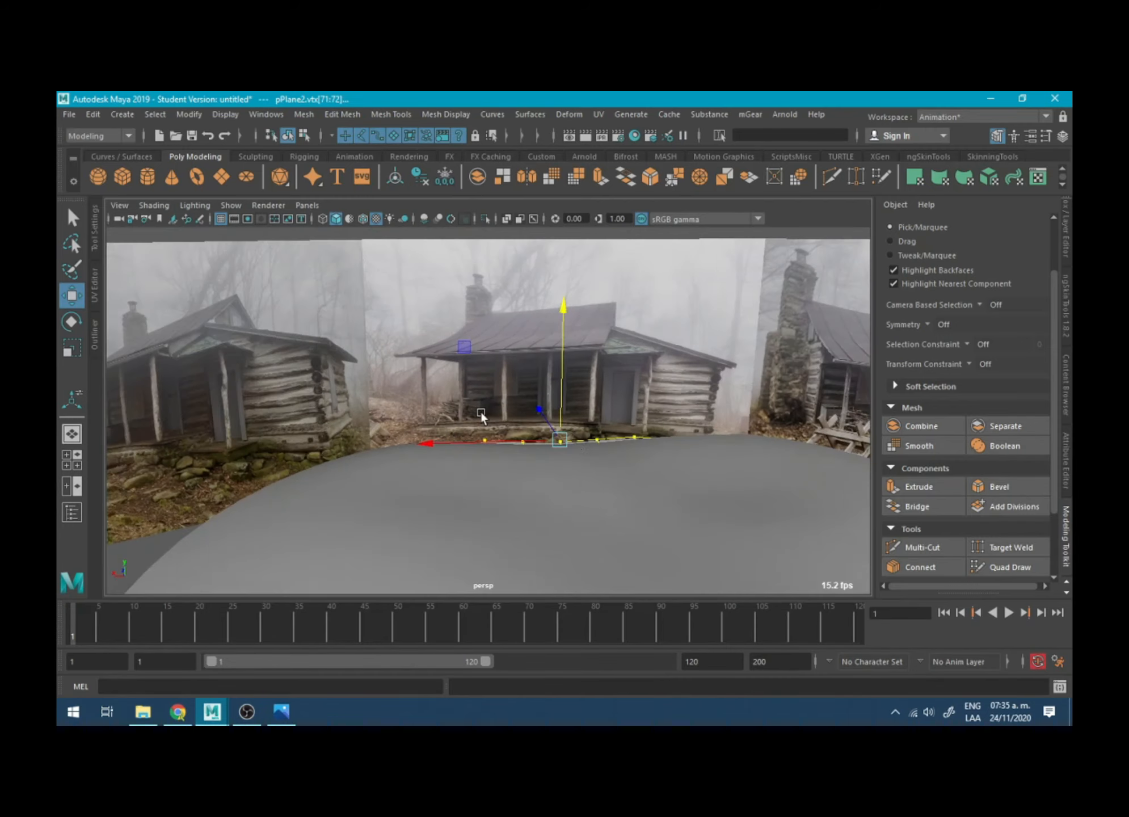
- Select the cabin reference board and create a display layer from it
{"action": "scroll", "coordinate": [481, 416], "scroll_direction": "down", "scroll_amount": 5}
{"action": "right_click_drag", "start_coordinate": [630, 323], "coordinate": [675, 315]}
{"action": "left_click", "coordinate": [638, 334]}
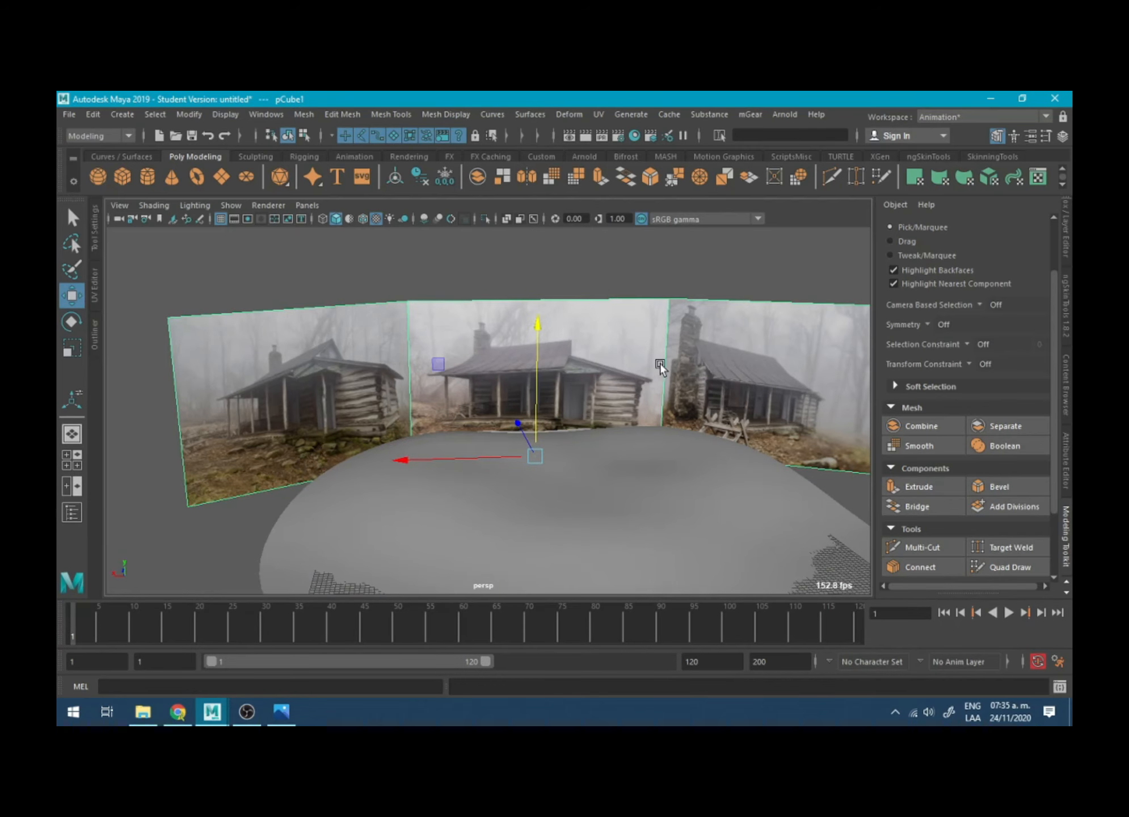
{"action": "key", "text": "f"}
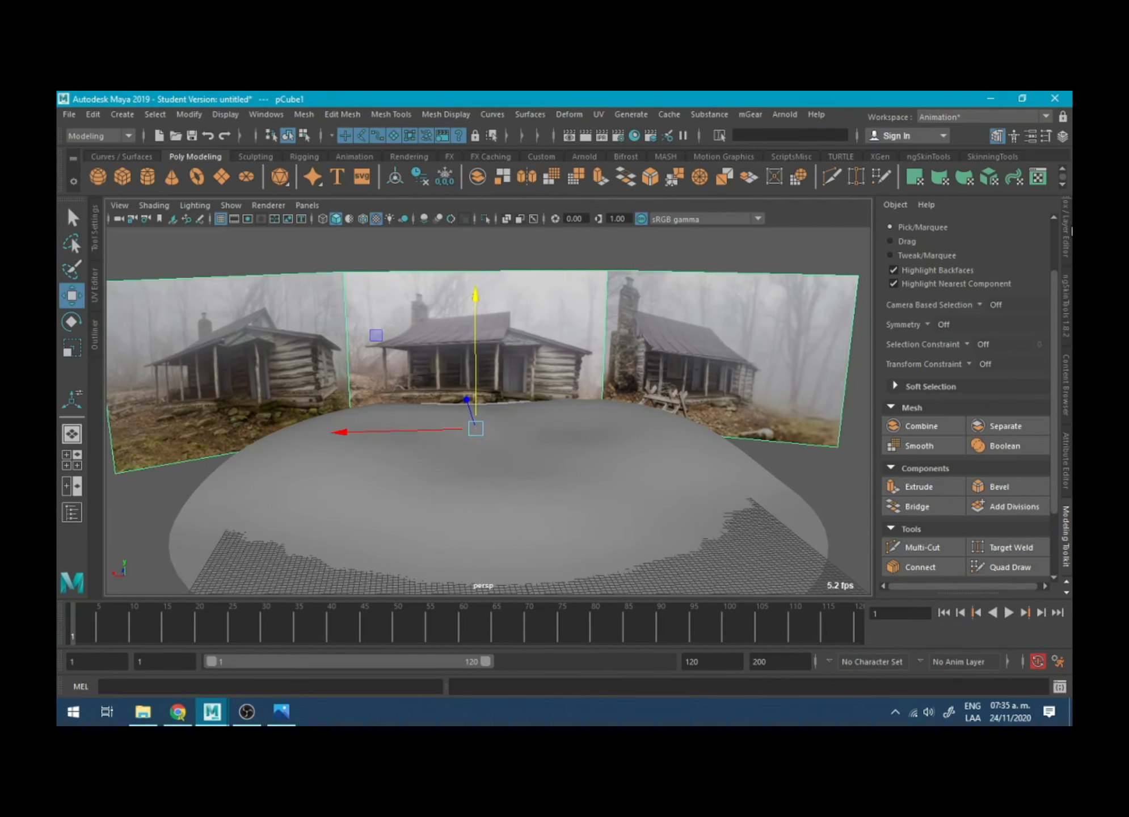
{"action": "left_click", "coordinate": [1067, 231]}
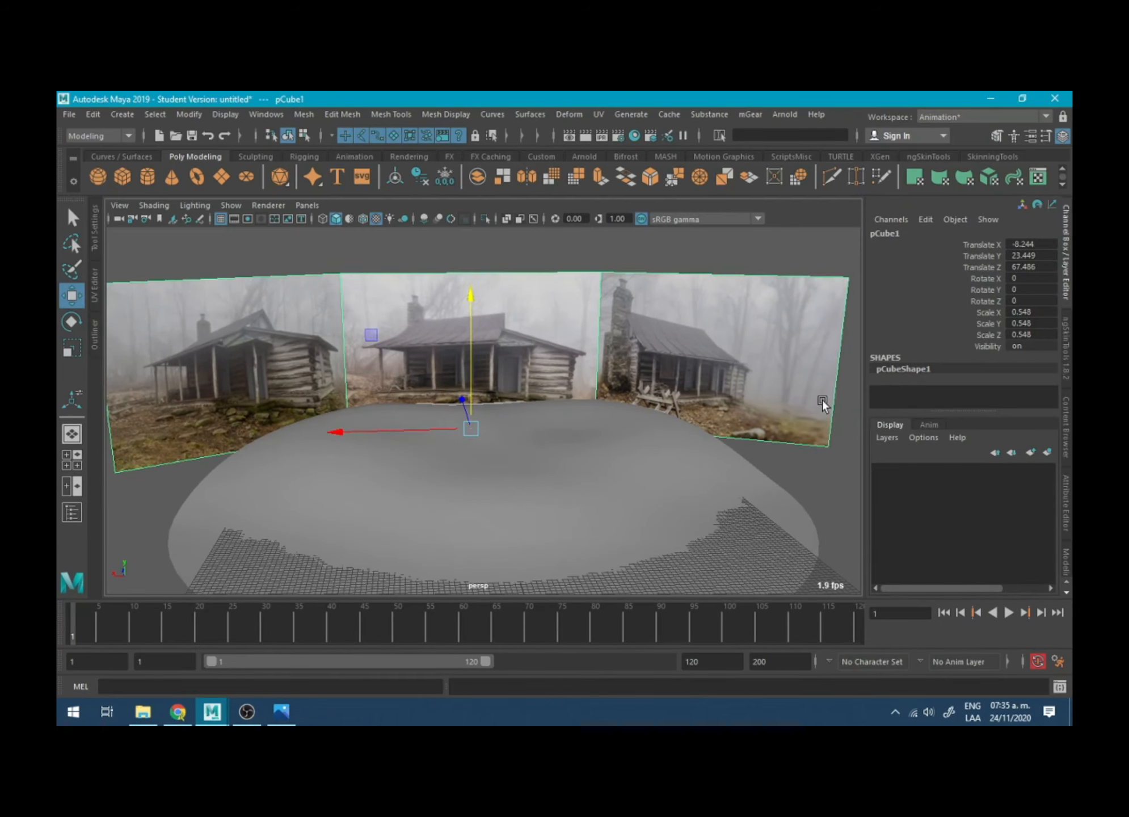
{"action": "left_click", "coordinate": [1048, 452]}
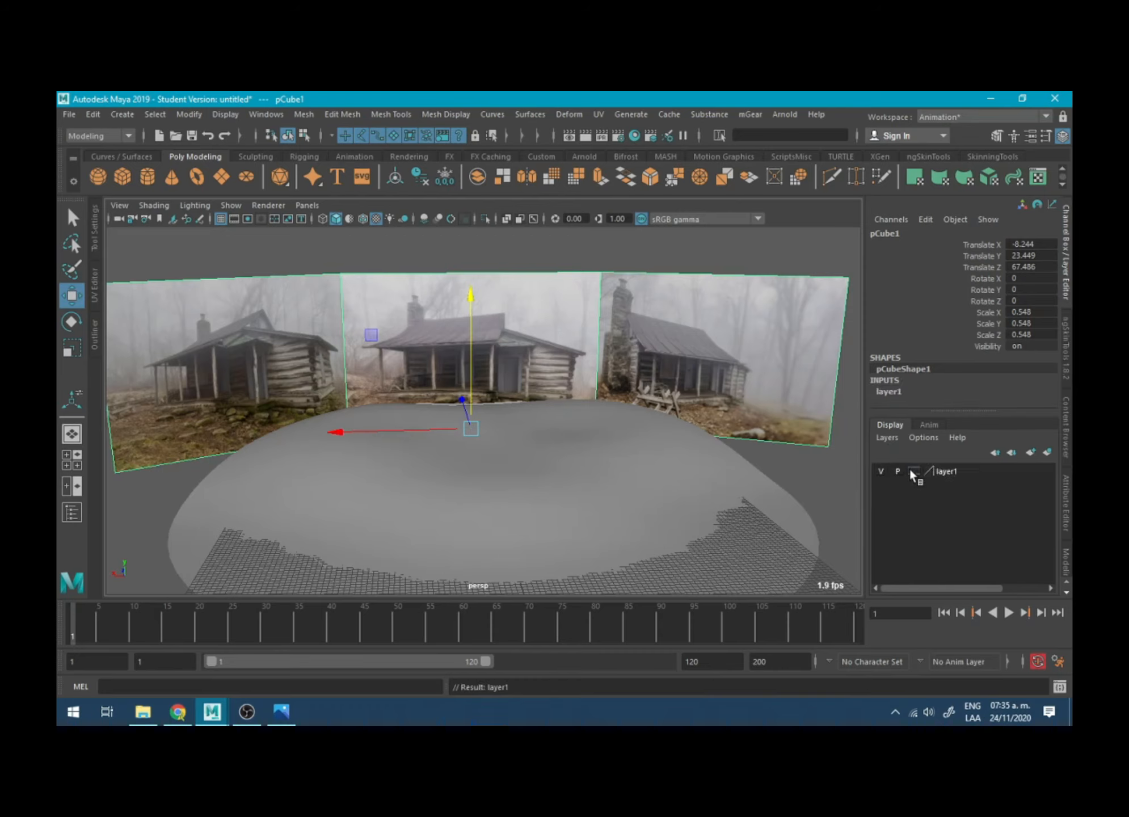
- Set the new display layer to Reference mode and test selecting the board in the viewport
{"action": "left_click", "coordinate": [880, 471]}
{"action": "left_click", "coordinate": [880, 472]}
{"action": "left_click", "coordinate": [912, 470]}
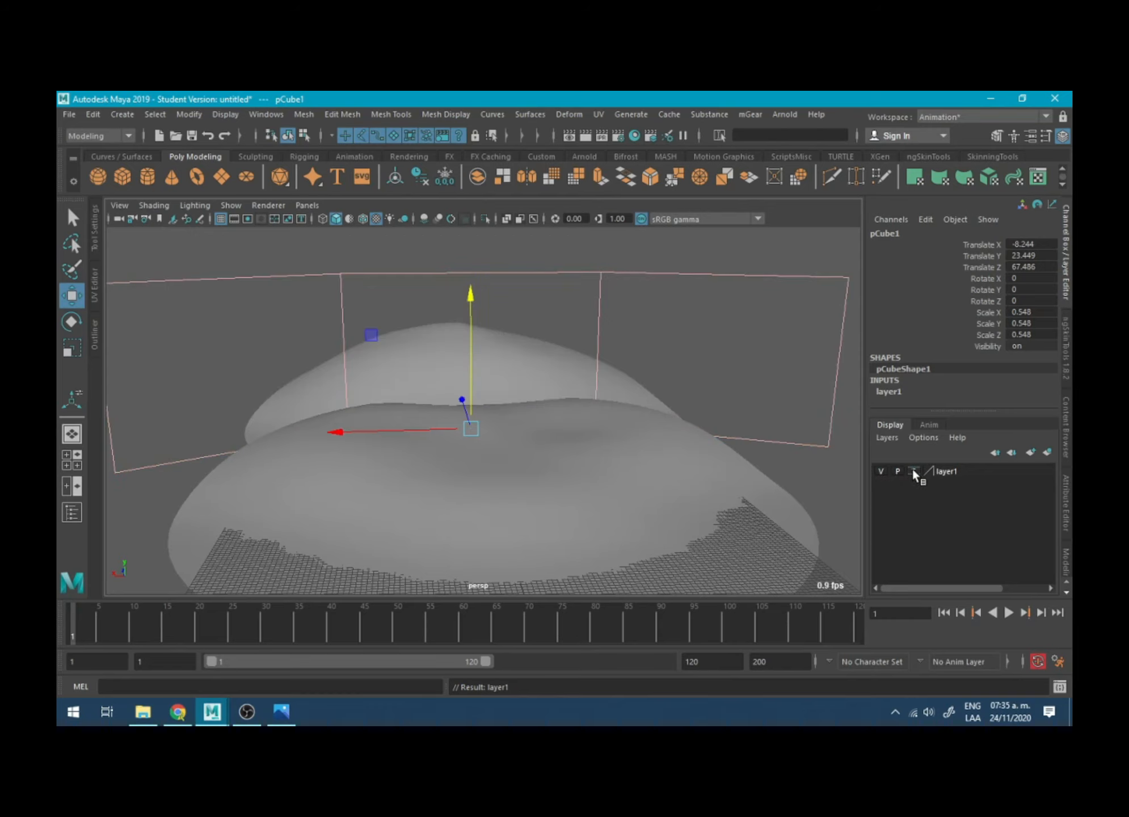
{"action": "left_click", "coordinate": [912, 470]}
{"action": "left_click", "coordinate": [636, 279]}
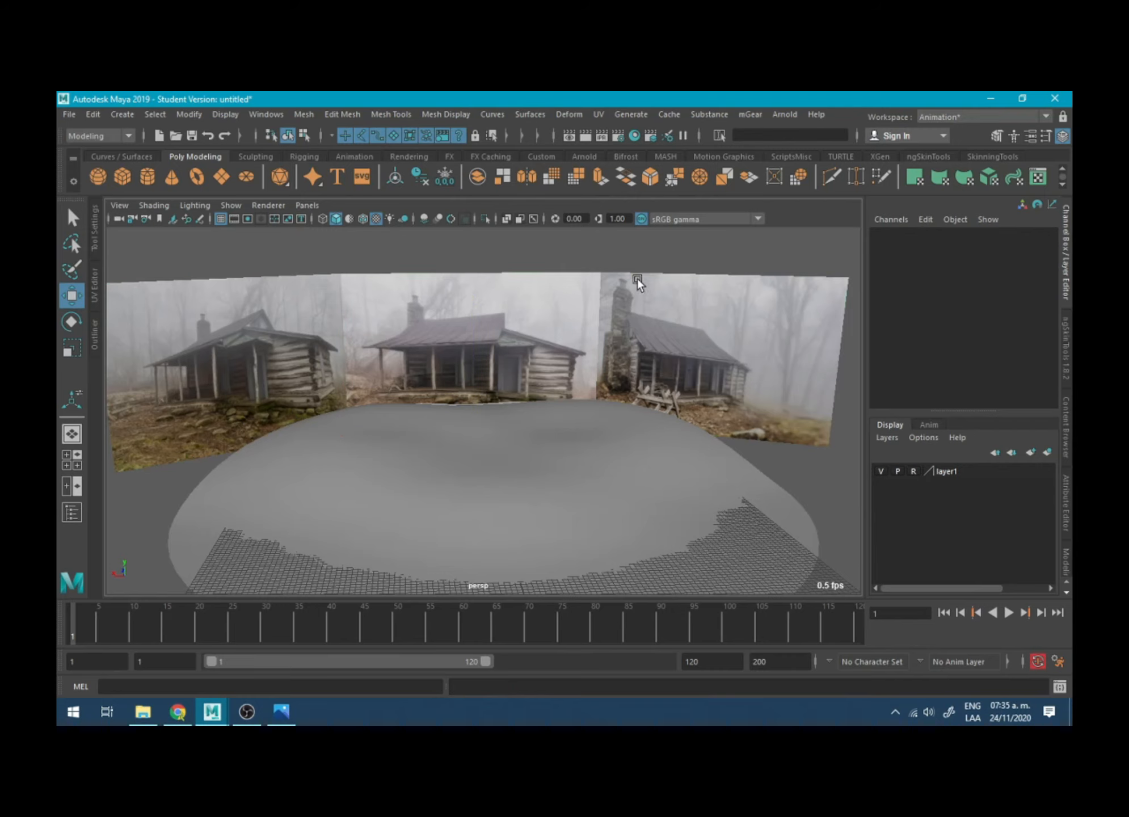
{"action": "left_click", "coordinate": [412, 323]}
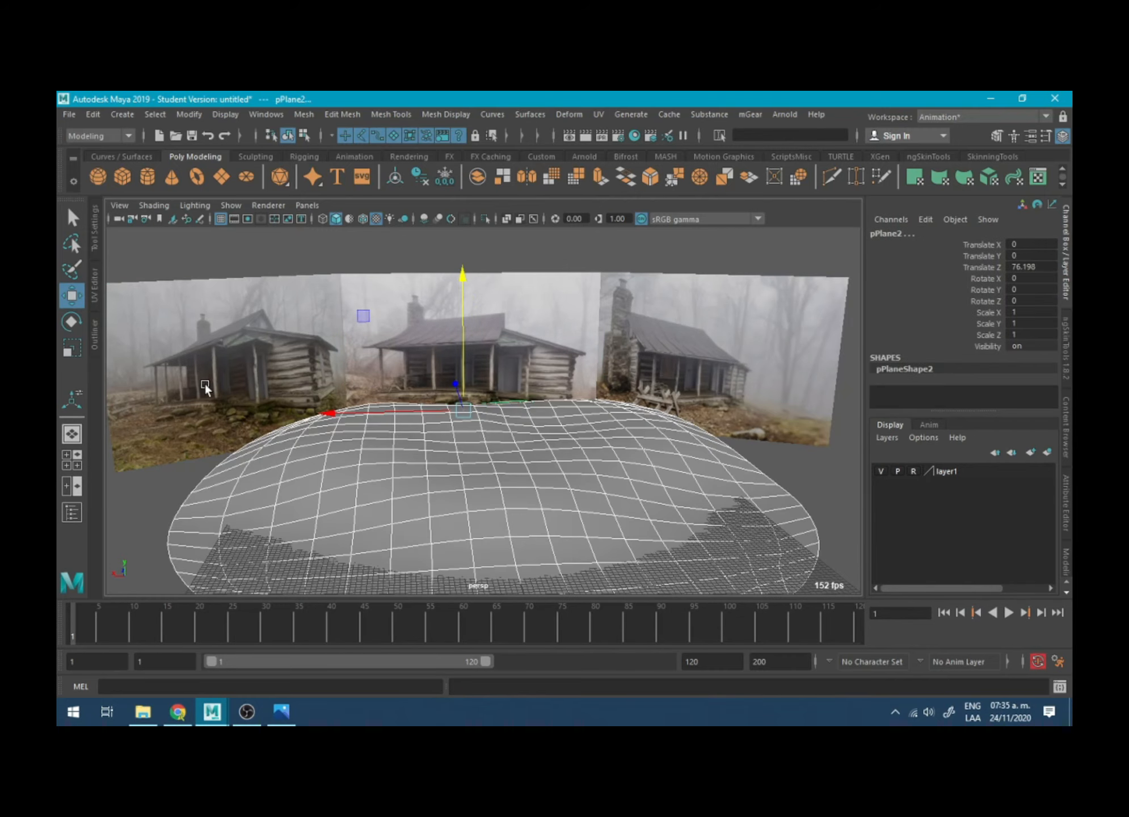
{"action": "left_click", "coordinate": [715, 319]}
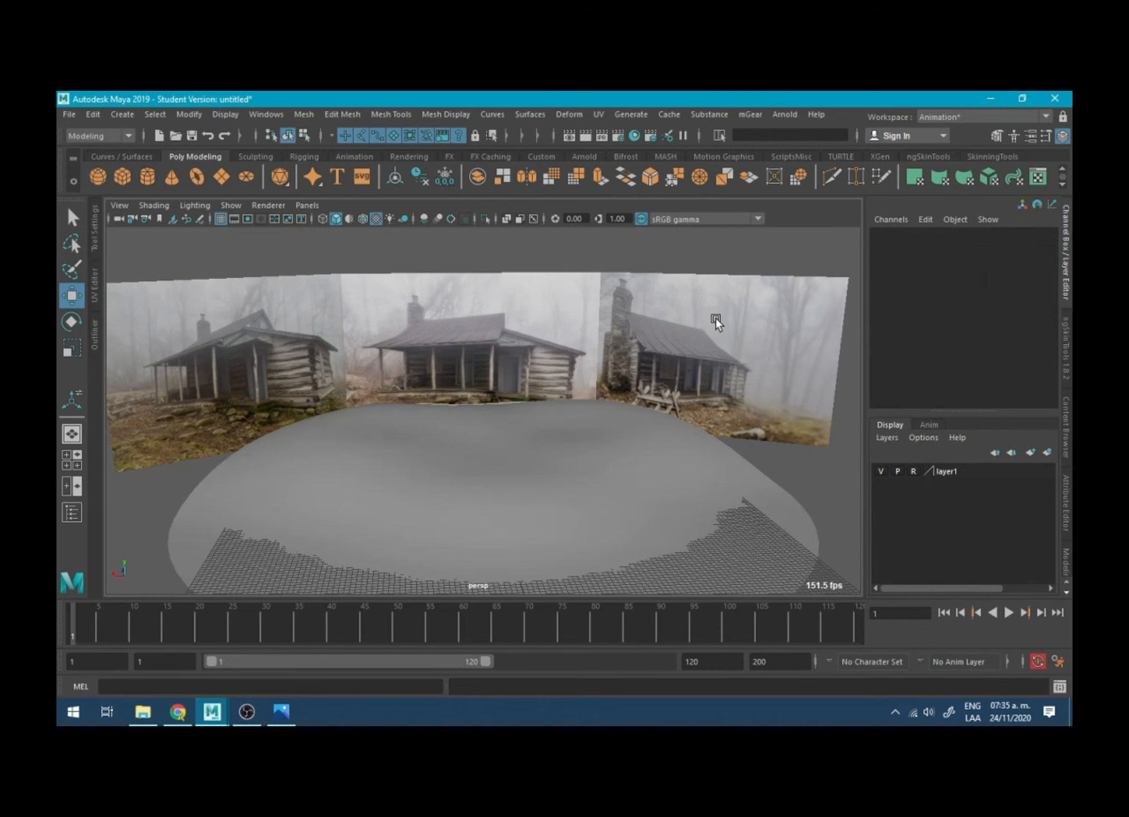
- Toggle X-ray shading to look through the terrain and the reference board in the perspective view
{"action": "left_click", "coordinate": [506, 219]}
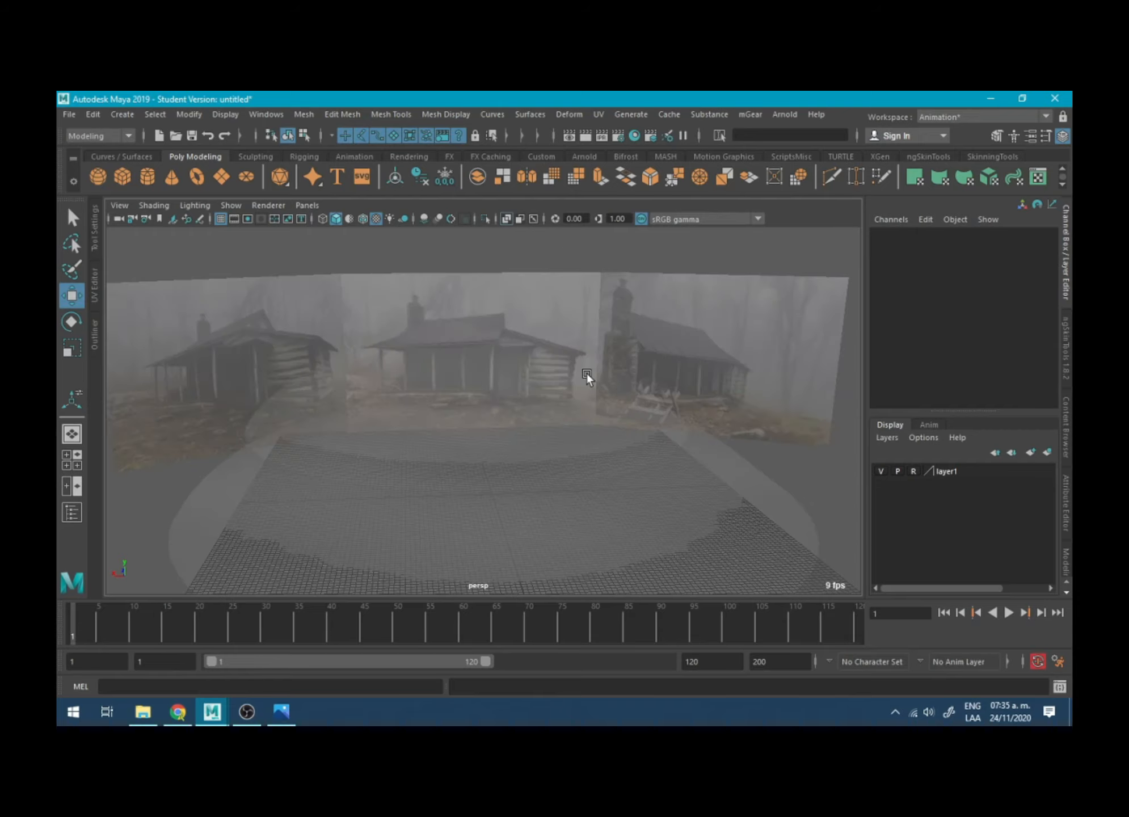
{"action": "left_click_drag", "start_coordinate": [590, 336], "coordinate": [581, 319], "text": "alt"}
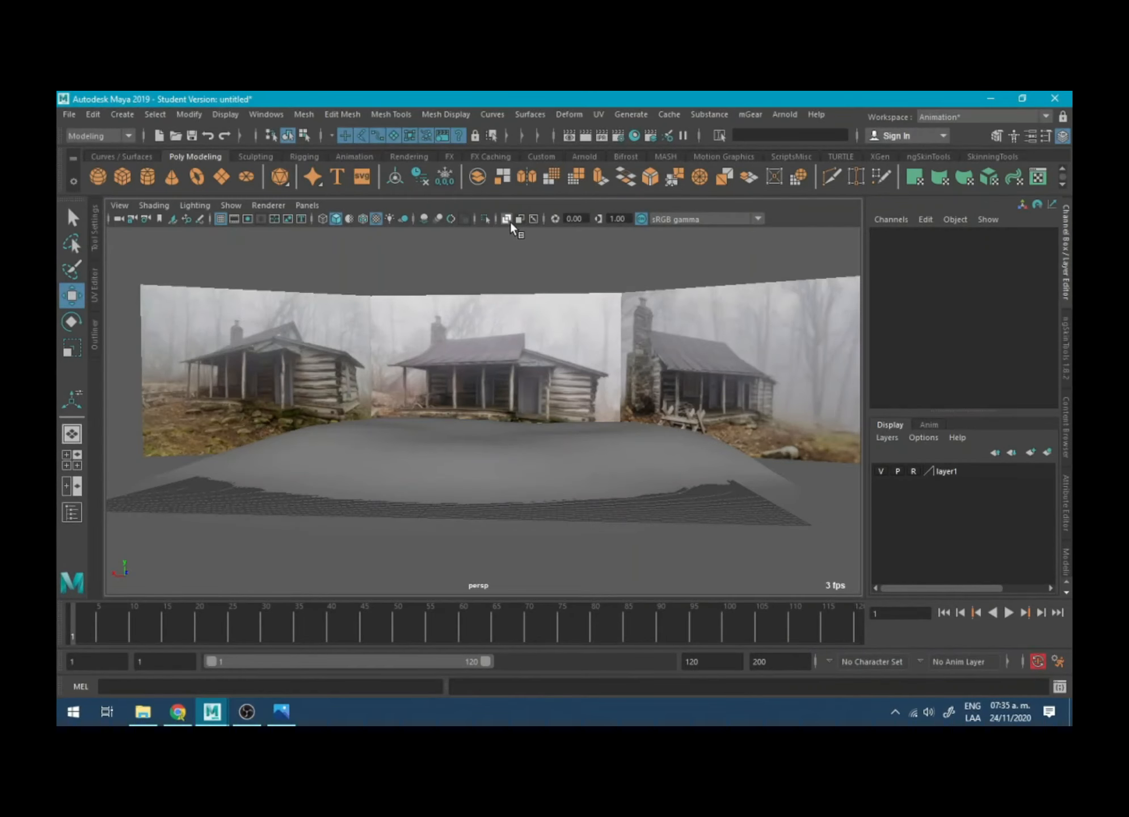
{"action": "left_click", "coordinate": [510, 221]}
{"action": "left_click", "coordinate": [511, 220]}
{"action": "left_click_drag", "start_coordinate": [544, 330], "coordinate": [623, 356], "text": "alt"}
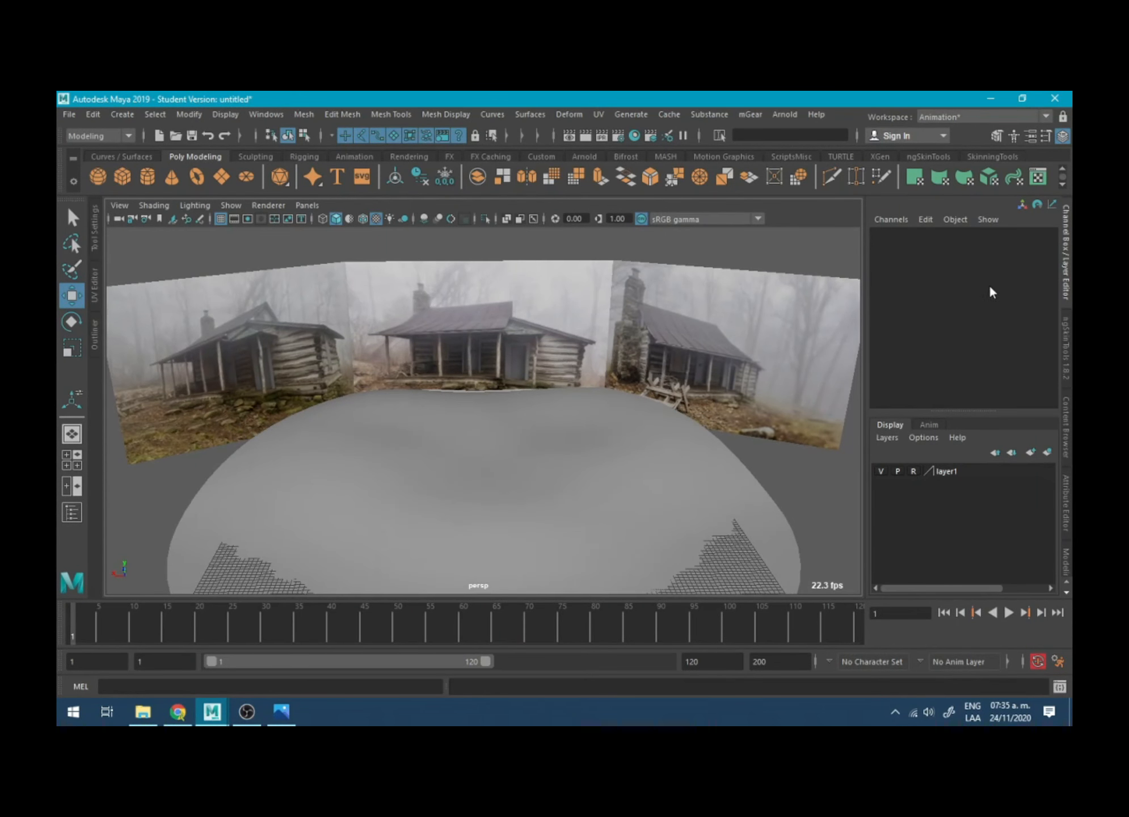
- Return the board's layer to normal display and make the board's img_ref_mat_03 material partly transparent
{"action": "left_click", "coordinate": [687, 330]}
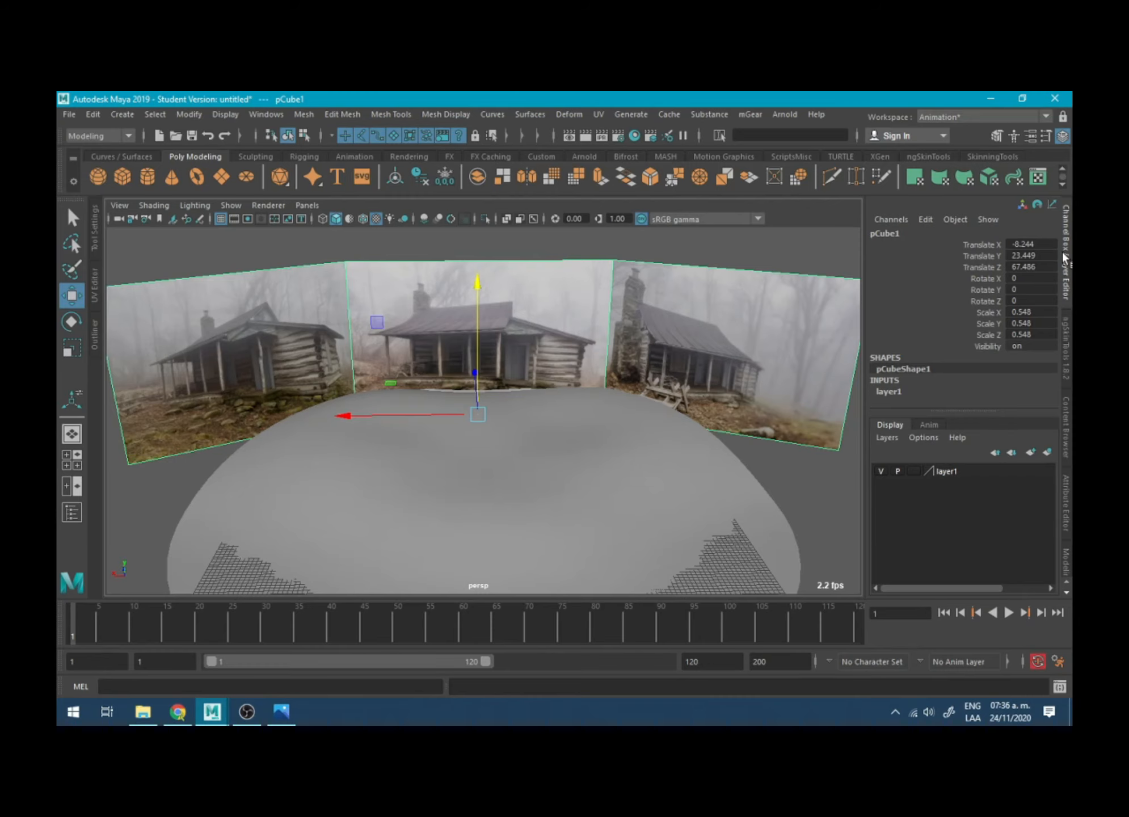
{"action": "left_click", "coordinate": [1065, 502]}
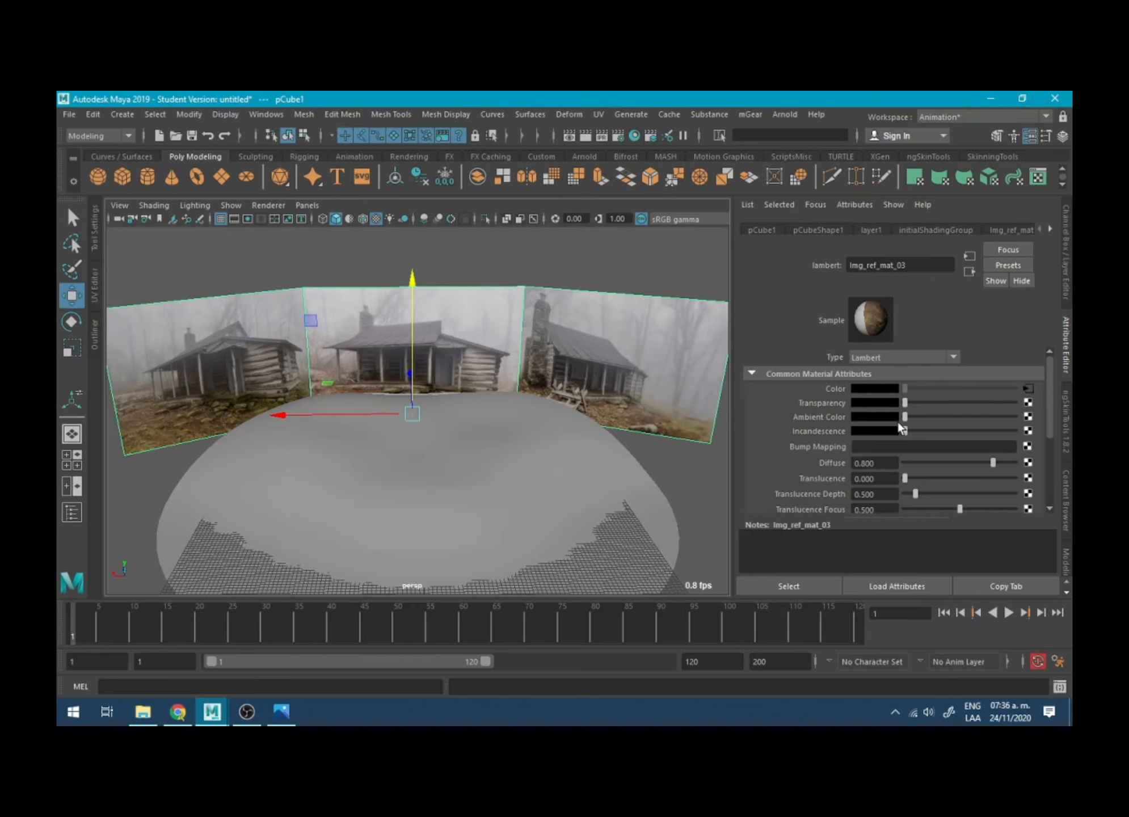
{"action": "left_click_drag", "start_coordinate": [905, 401], "coordinate": [947, 402]}
{"action": "mouse_move", "coordinate": [533, 400]}
{"action": "left_mouse_down", "text": "alt"}
{"action": "mouse_move", "coordinate": [511, 379]}
{"action": "mouse_move", "coordinate": [540, 379]}
{"action": "mouse_move", "coordinate": [525, 378]}
{"action": "left_mouse_up", "text": "alt"}
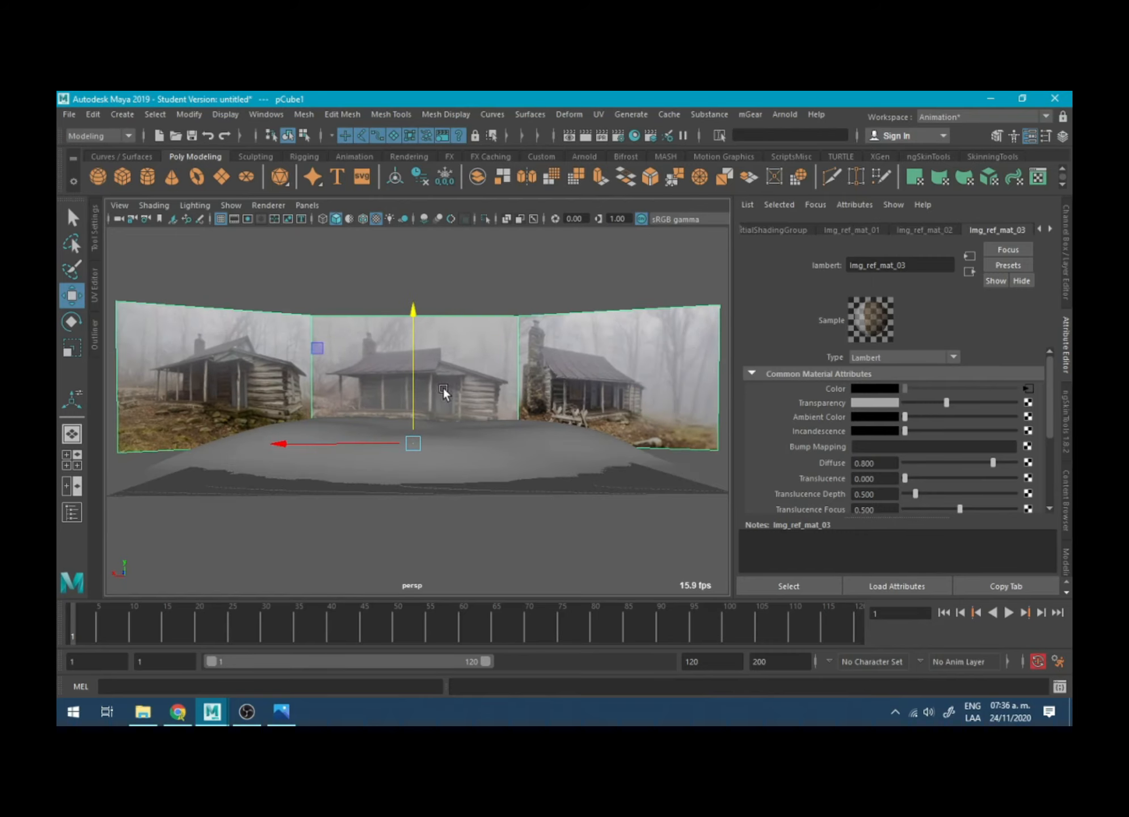
{"action": "mouse_move", "coordinate": [946, 402]}
{"action": "left_mouse_down"}
{"action": "mouse_move", "coordinate": [990, 405]}
{"action": "mouse_move", "coordinate": [943, 402]}
{"action": "mouse_move", "coordinate": [951, 415]}
{"action": "left_mouse_up"}
{"action": "left_click_drag", "start_coordinate": [543, 347], "coordinate": [539, 428], "text": "alt"}
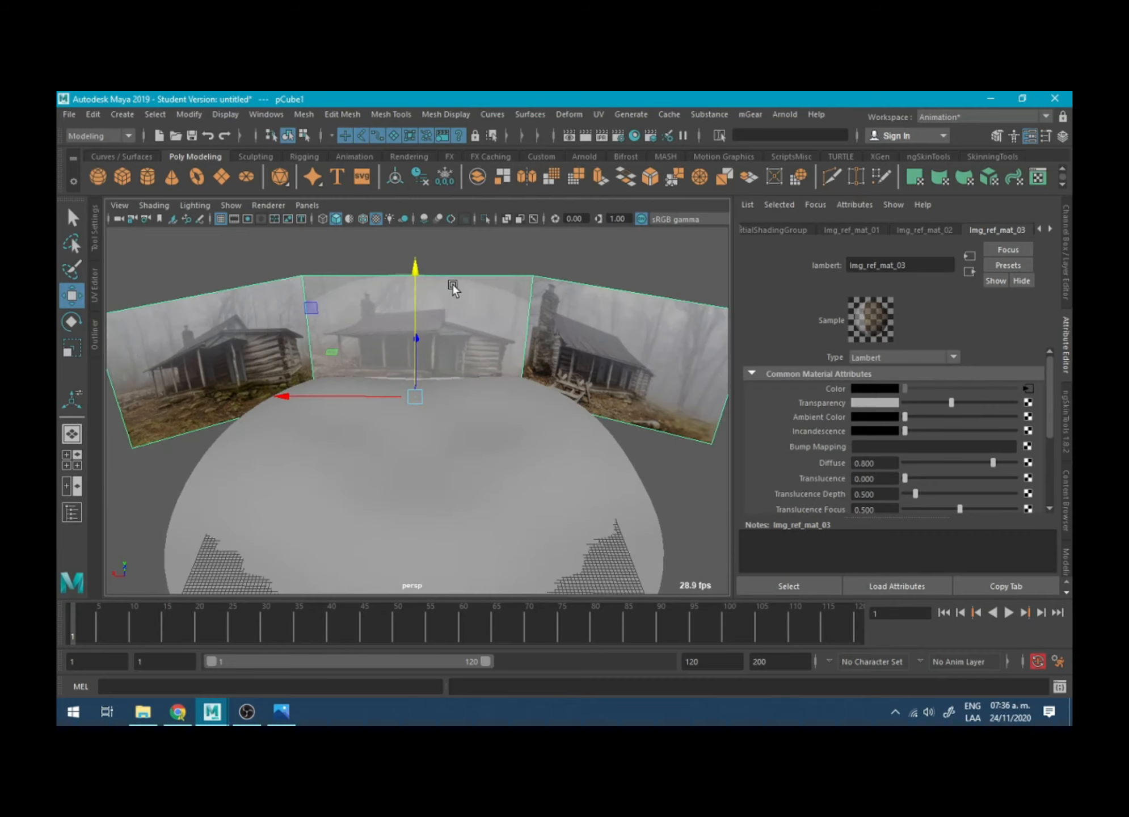
- Select a vertex on the left slope of the rear hill and switch to the maximized front view
{"action": "left_click_drag", "start_coordinate": [452, 284], "coordinate": [394, 338], "text": "alt"}
{"action": "right_click_drag", "start_coordinate": [391, 338], "coordinate": [308, 329]}
{"action": "left_click", "coordinate": [348, 357]}
{"action": "left_click_drag", "start_coordinate": [349, 359], "coordinate": [411, 348], "text": "alt"}
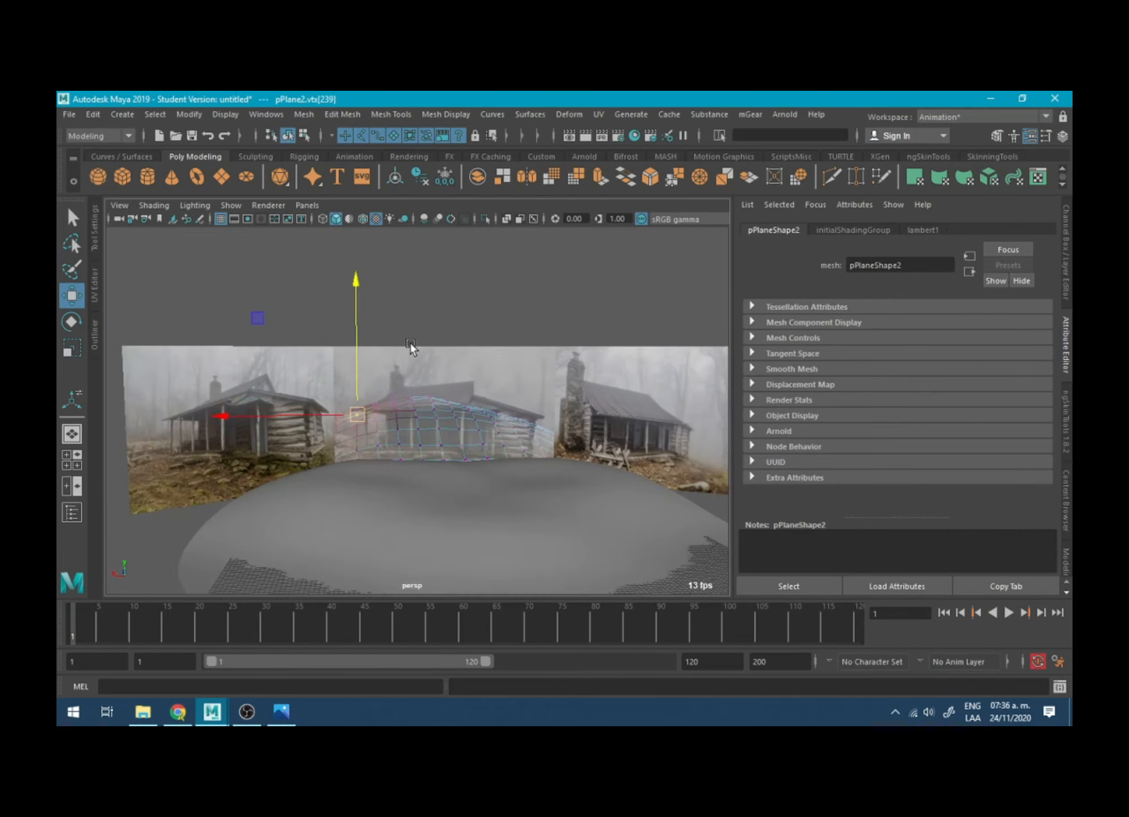
{"action": "key", "text": "space"}
{"action": "key", "text": "space"}
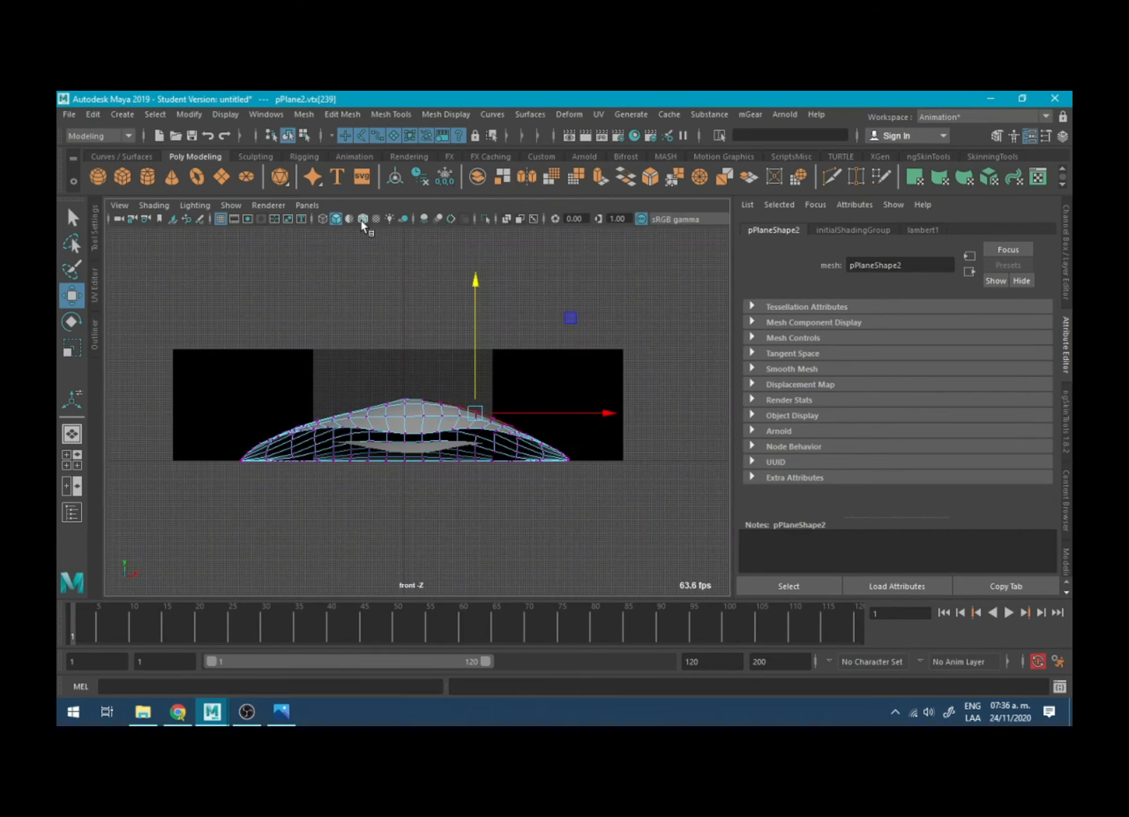
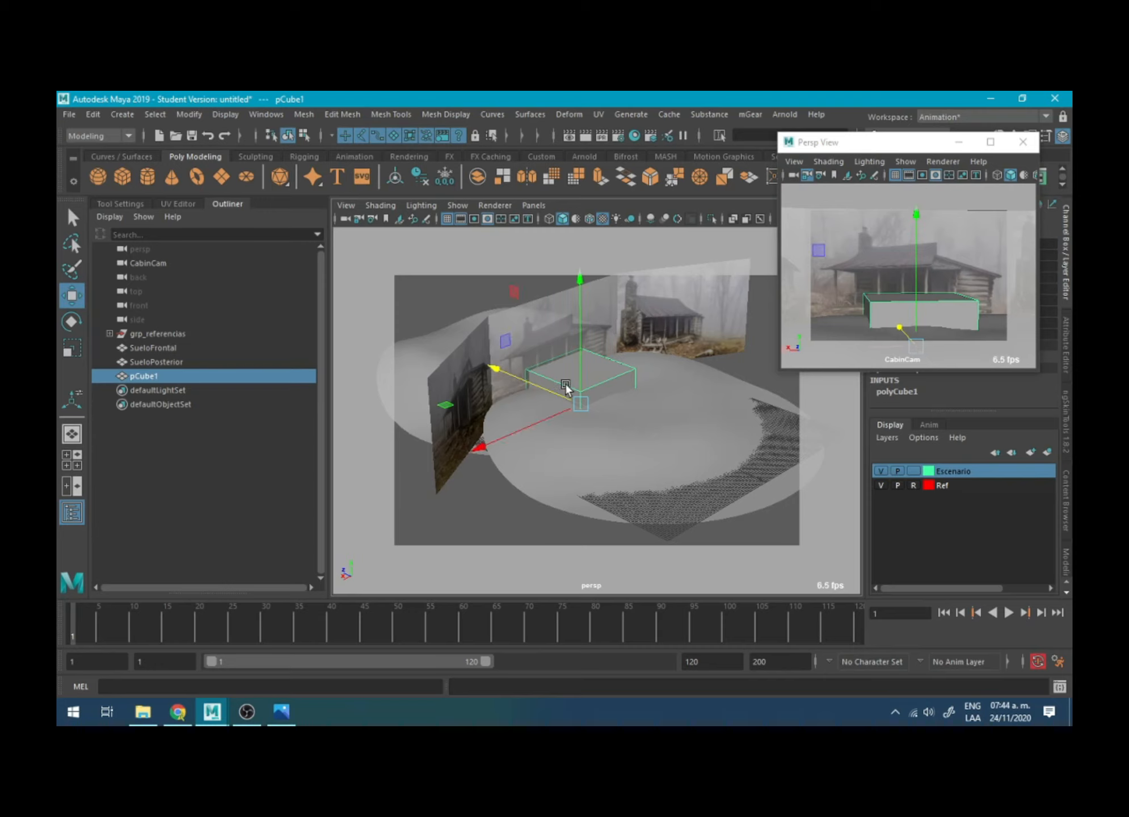
- Scale the cube down in height to form a thin floor slab in front of the cabin reference
{"action": "key", "text": "r"}
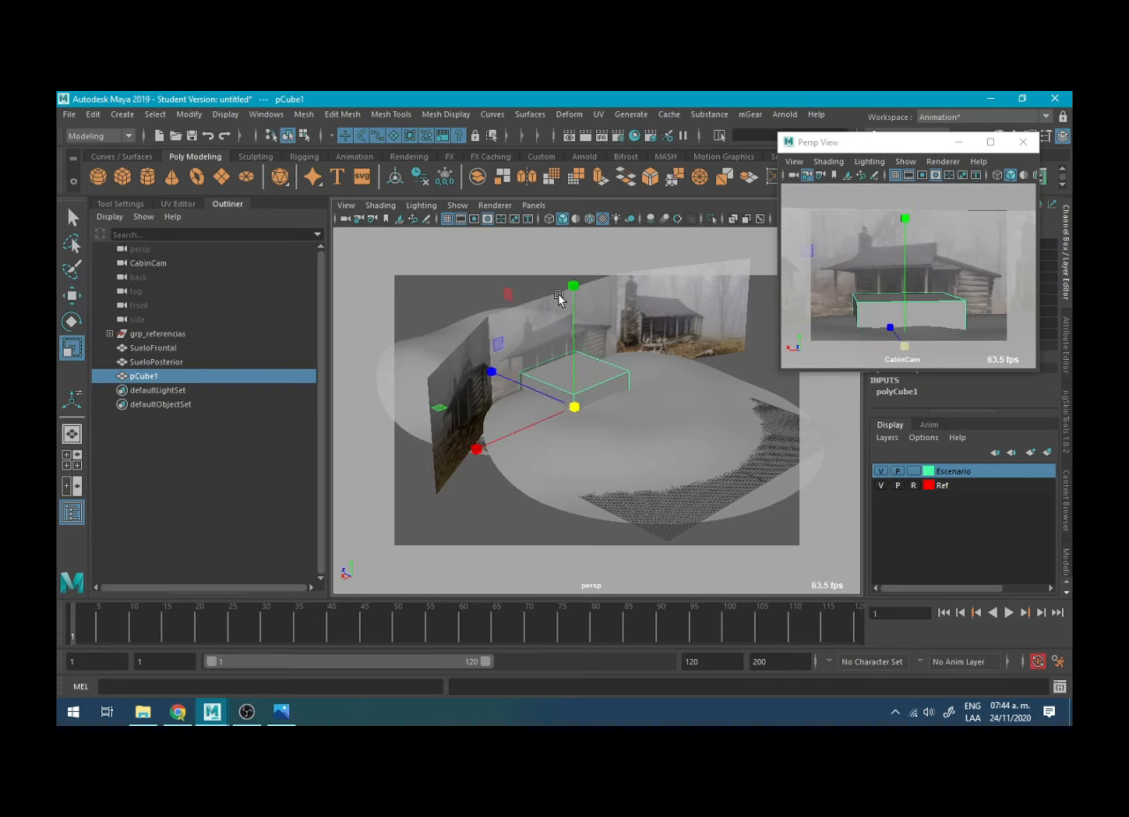
{"action": "left_click_drag", "start_coordinate": [589, 335], "coordinate": [563, 413], "text": "alt"}
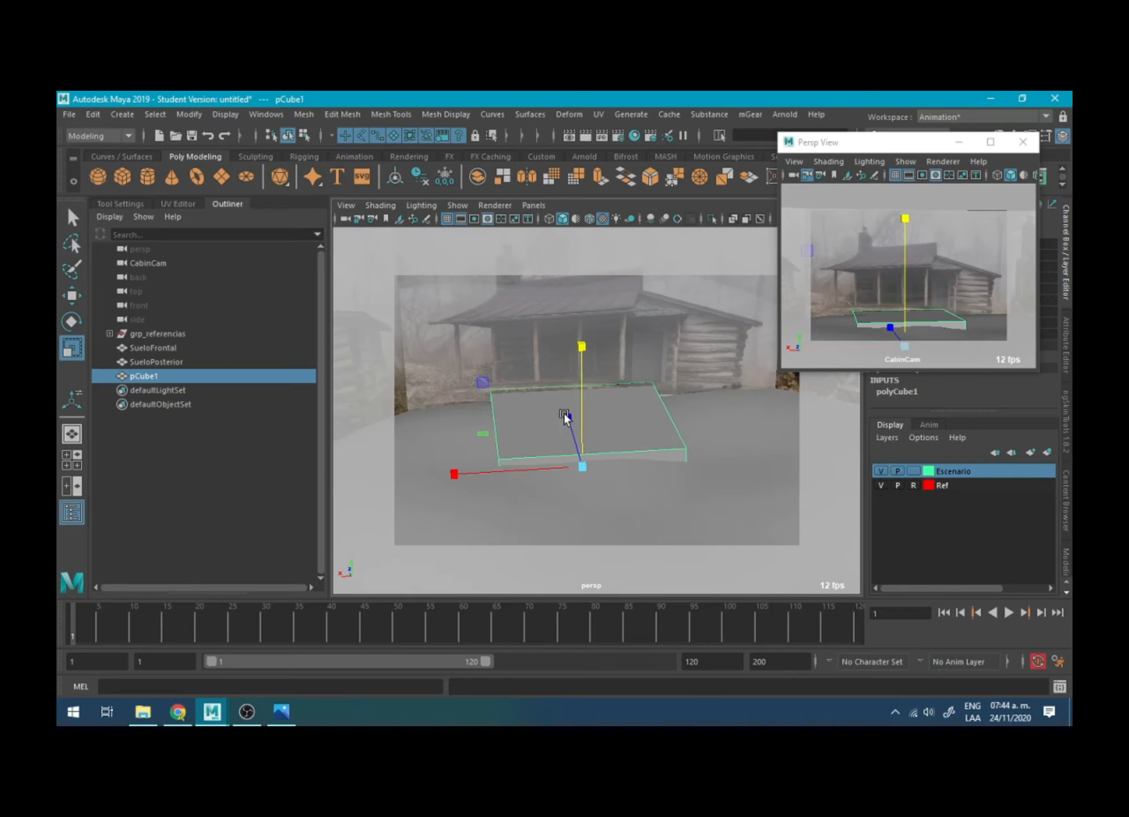
- Try widening, rotating and rescaling the whole floor slab to fit the cabin's footprint
{"action": "left_click_drag", "start_coordinate": [454, 474], "coordinate": [401, 477]}
{"action": "left_click_drag", "start_coordinate": [590, 397], "coordinate": [596, 459], "text": "alt"}
{"action": "scroll", "coordinate": [596, 459], "scroll_direction": "down", "scroll_amount": 5}
{"action": "key", "text": "e"}
{"action": "left_click_drag", "start_coordinate": [707, 467], "coordinate": [697, 500]}
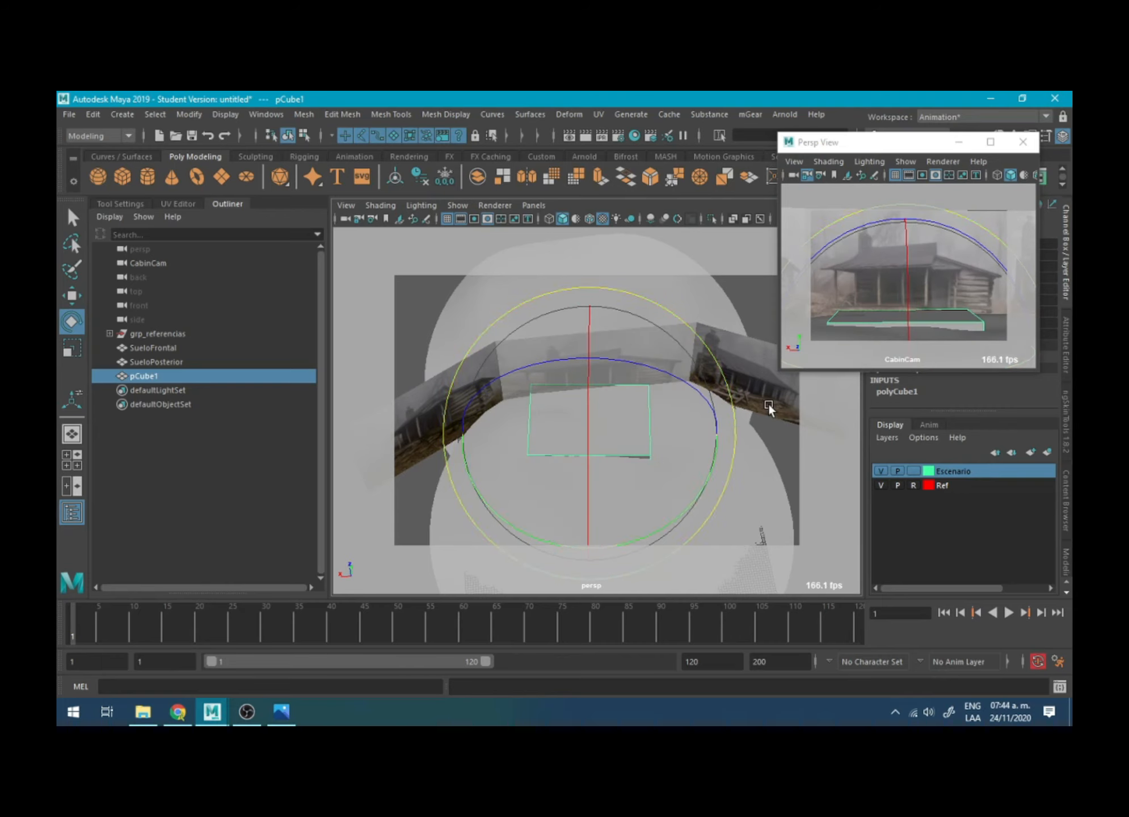
{"action": "key", "text": "r"}
{"action": "left_click_drag", "start_coordinate": [673, 423], "coordinate": [657, 373], "text": "alt"}
- Undo the trial transformations of the floor slab, including the further scaling attempts
{"action": "key", "text": "ctrl+z"}
{"action": "key", "text": "ctrl+z"}
{"action": "key", "text": "ctrl+z"}
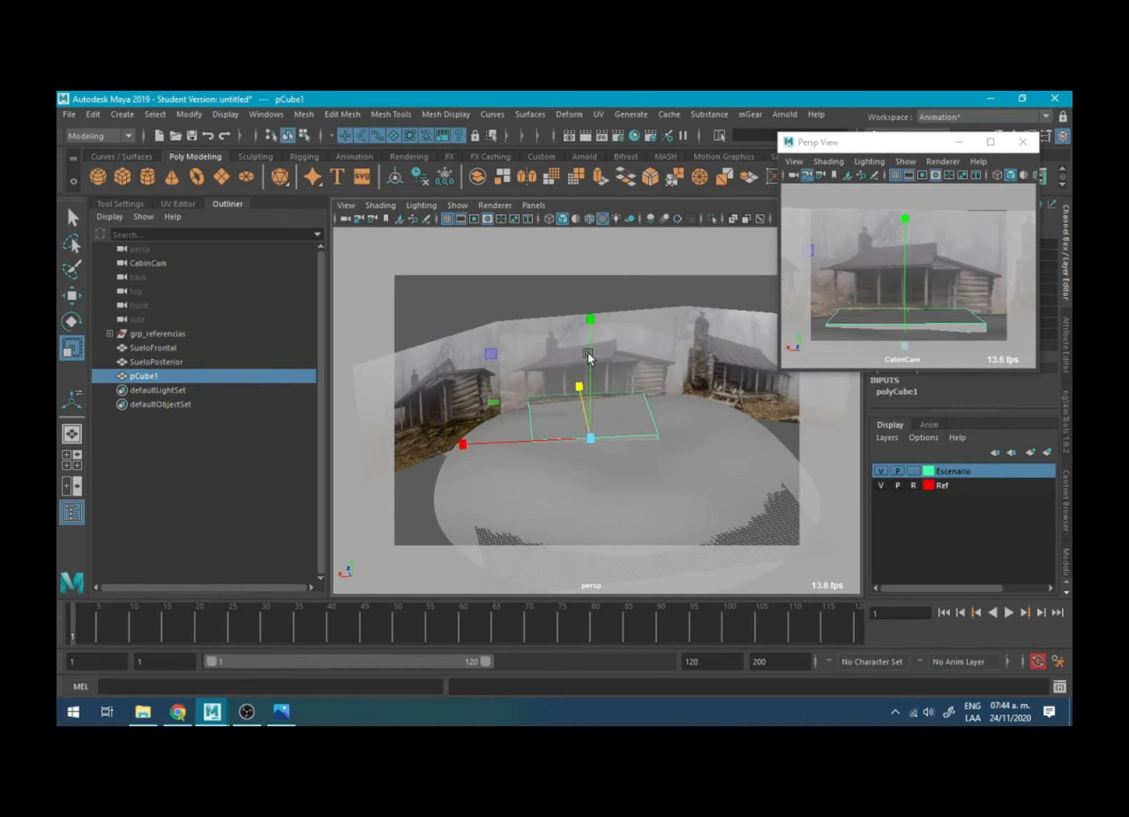
{"action": "key", "text": "ctrl+z"}
{"action": "key", "text": "ctrl+z"}
{"action": "key", "text": "ctrl+z"}
{"action": "key", "text": "ctrl+z"}
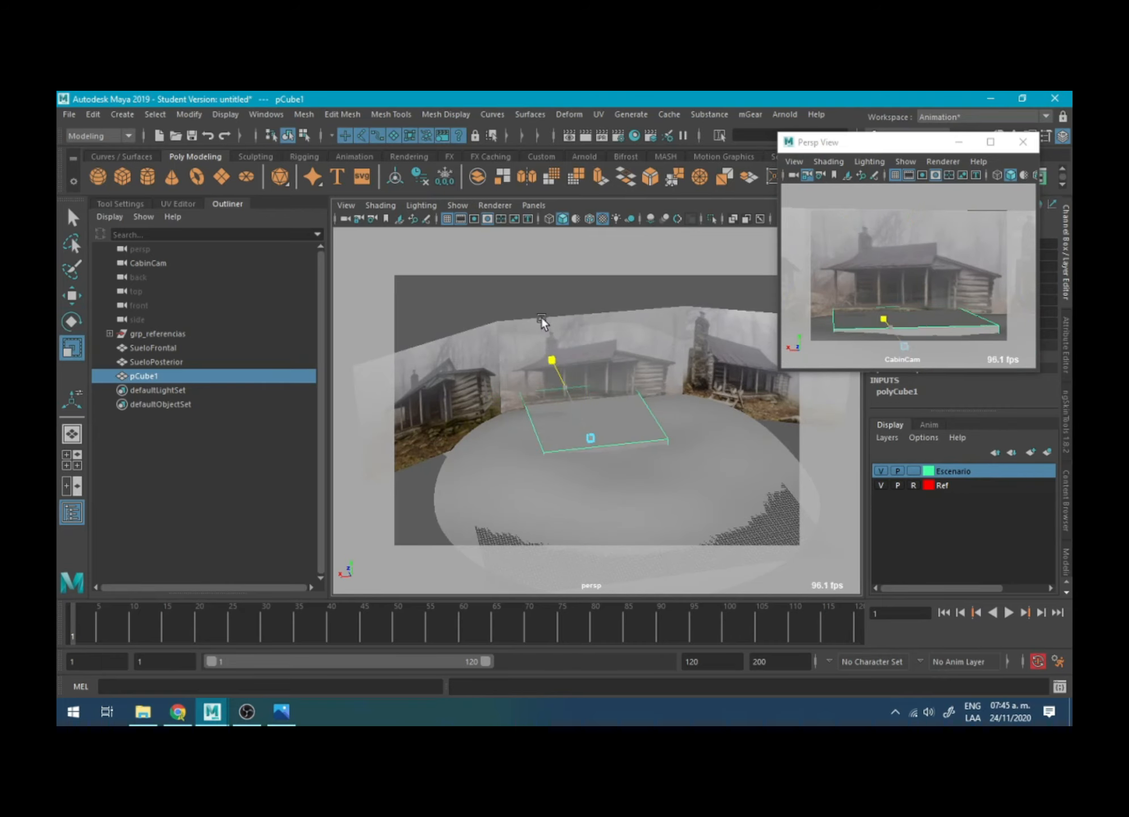
{"action": "left_click_drag", "start_coordinate": [571, 369], "coordinate": [583, 387], "text": "alt"}
{"action": "right_click_drag", "start_coordinate": [584, 387], "coordinate": [746, 509], "text": "alt"}
{"action": "middle_click_drag", "start_coordinate": [443, 409], "coordinate": [495, 404], "text": "alt"}
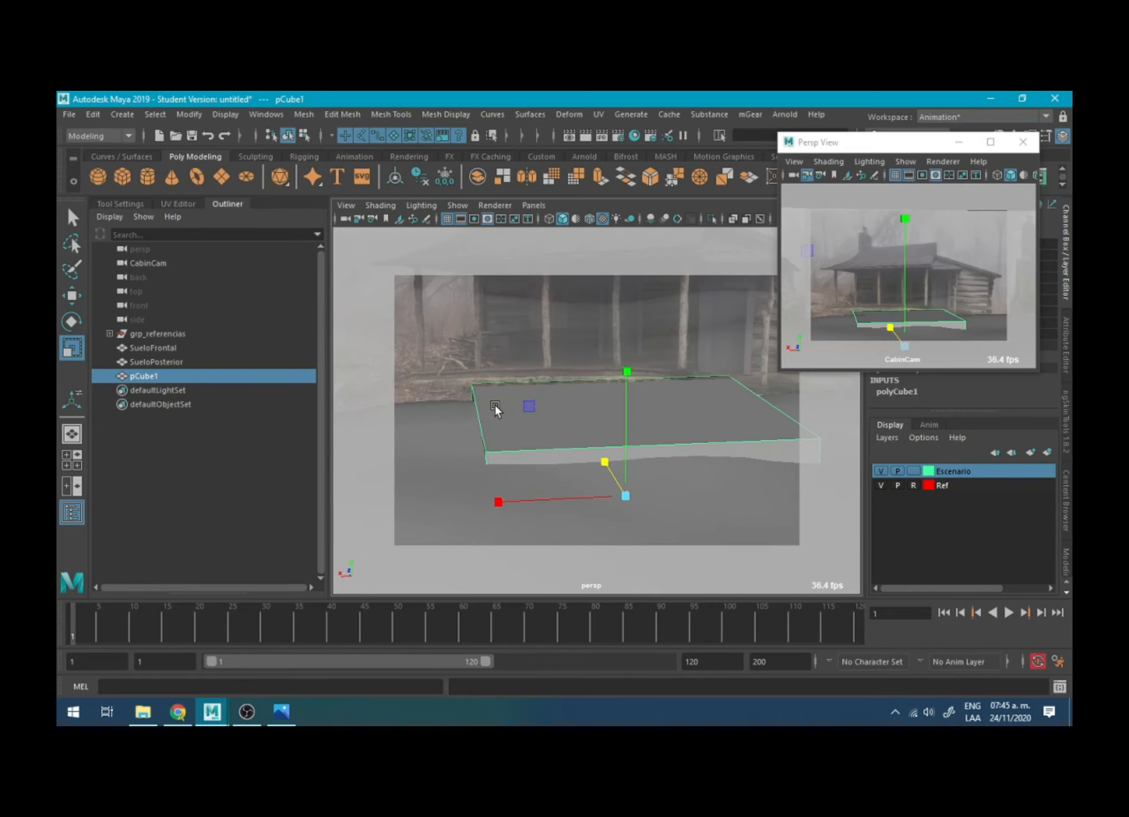
{"action": "key", "text": "ctrl+z"}
{"action": "key", "text": "ctrl+z"}
- Set the Escenario layer to Reference mode so the ground meshes cannot be selected in the viewport
{"action": "left_click_drag", "start_coordinate": [442, 319], "coordinate": [431, 315], "text": "alt"}
{"action": "left_click", "coordinate": [534, 405]}
{"action": "right_click_drag", "start_coordinate": [540, 405], "coordinate": [615, 339]}
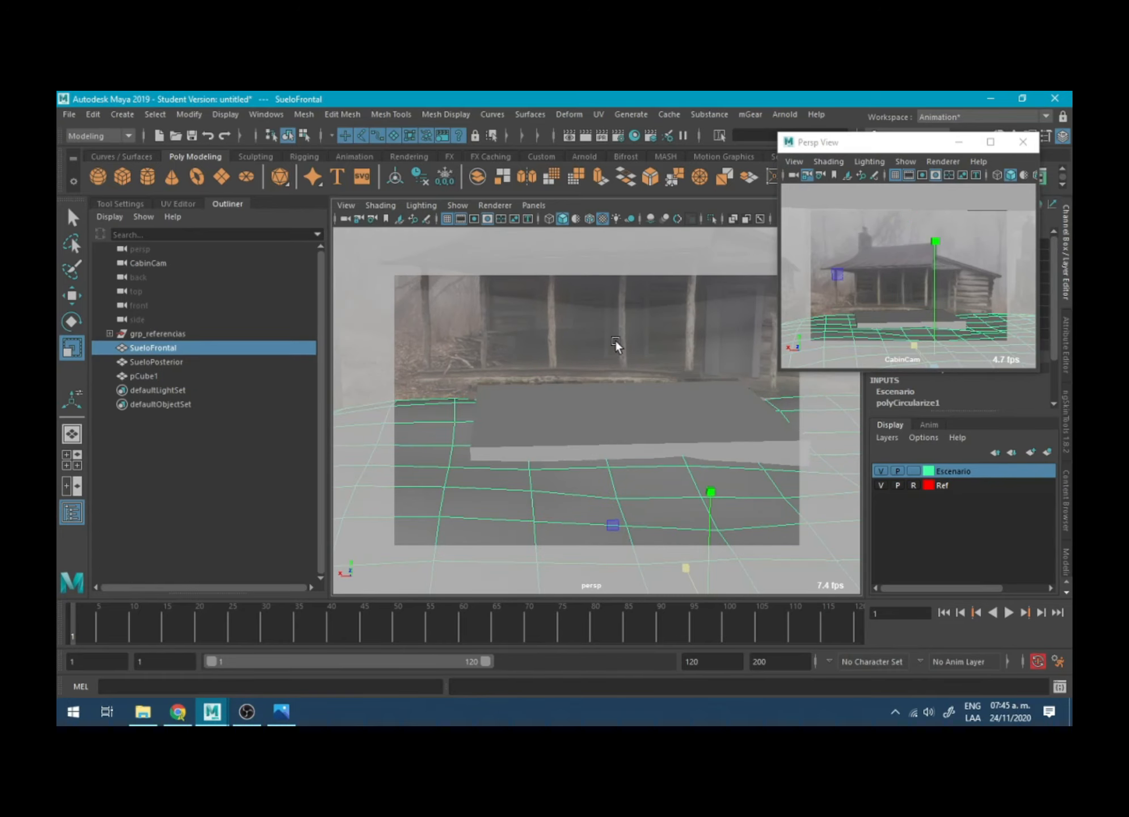
{"action": "left_click", "coordinate": [910, 468]}
{"action": "left_click", "coordinate": [916, 470]}
- Select the floor slab's left-end vertices and move them outward along X to the cabin's left side
{"action": "left_click", "coordinate": [704, 434]}
{"action": "right_click_drag", "start_coordinate": [567, 397], "coordinate": [499, 329]}
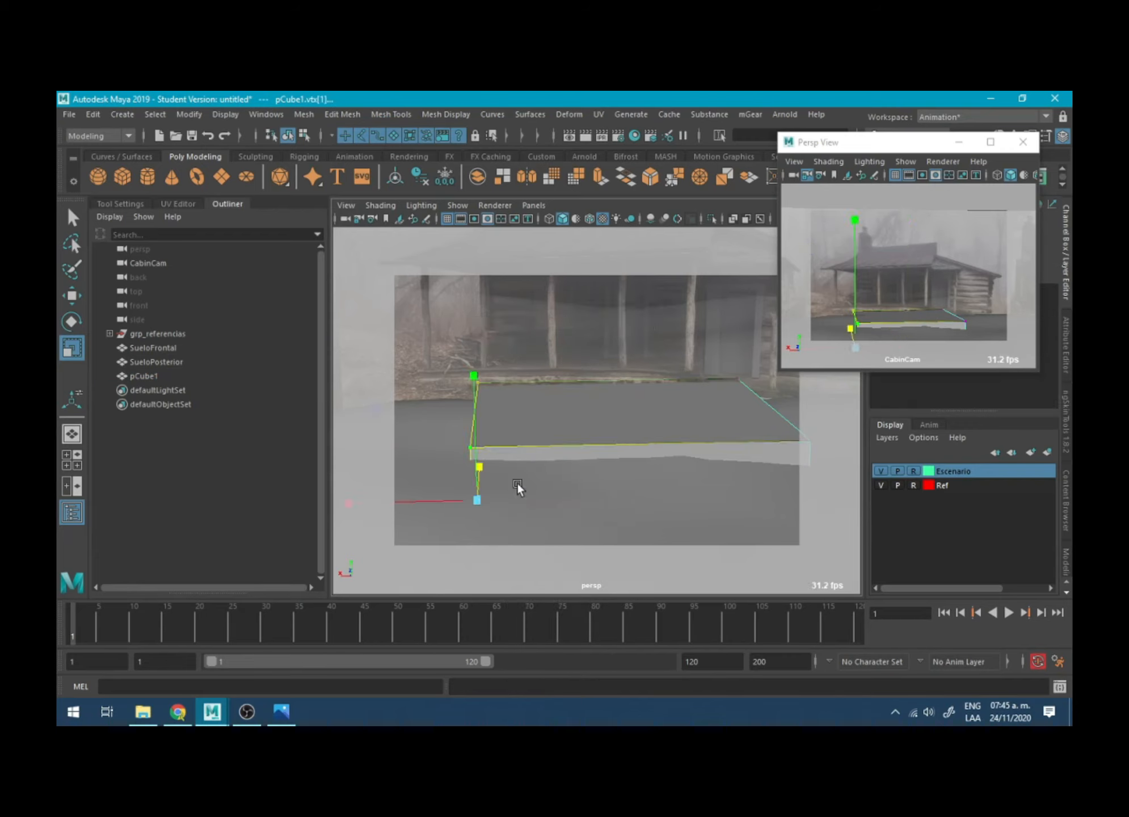
{"action": "key", "text": "w"}
{"action": "middle_click_drag", "start_coordinate": [485, 467], "coordinate": [535, 439], "text": "alt"}
{"action": "left_click_drag", "start_coordinate": [481, 469], "coordinate": [417, 464]}
{"action": "middle_click_drag", "start_coordinate": [608, 429], "coordinate": [360, 431], "text": "alt"}
- Try moving the floor slab's right-end vertices outward along X, and undo the move
{"action": "left_click_drag", "start_coordinate": [561, 340], "coordinate": [675, 476]}
{"action": "middle_click_drag", "start_coordinate": [677, 478], "coordinate": [665, 479], "text": "alt"}
{"action": "left_click_drag", "start_coordinate": [525, 469], "coordinate": [668, 474]}
{"action": "right_click_drag", "start_coordinate": [675, 448], "coordinate": [635, 350], "text": "alt"}
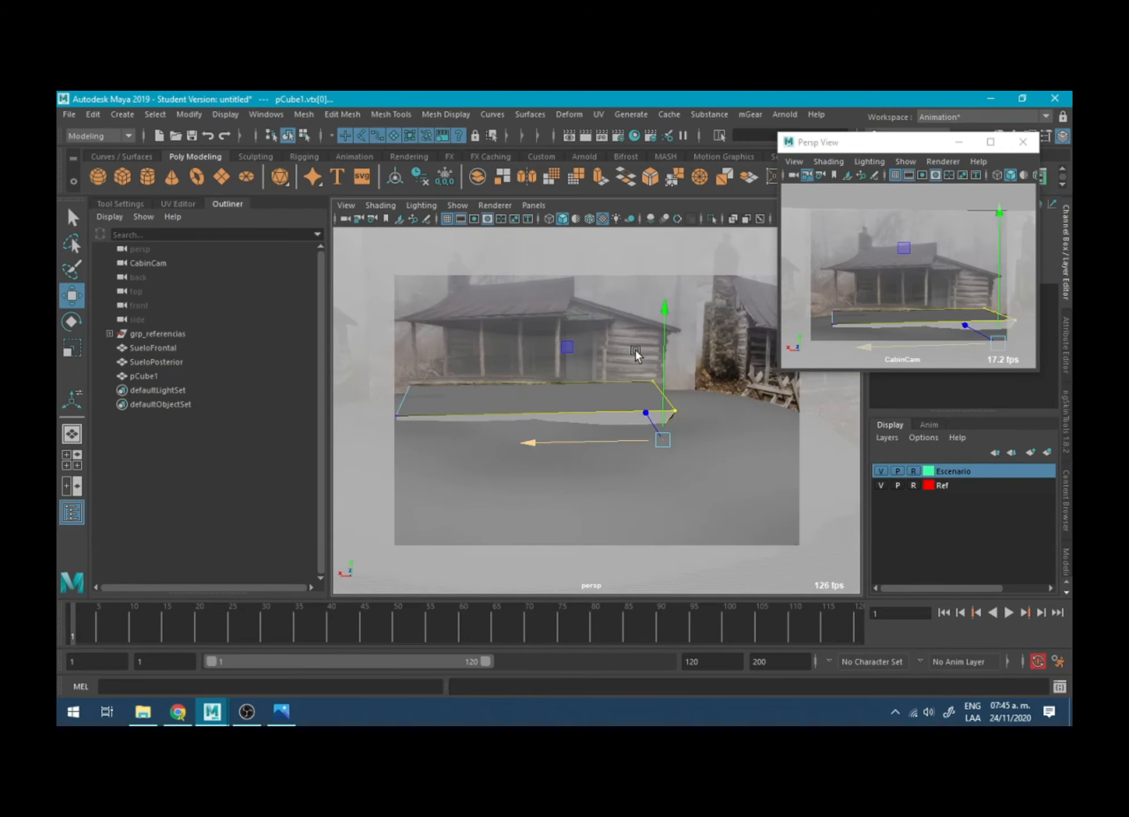
{"action": "key", "text": "ctrl+z"}
- Select the complete set of vertices at the floor slab's right end, including those on its underside
{"action": "key", "text": "r"}
{"action": "left_click_drag", "start_coordinate": [545, 442], "coordinate": [506, 488]}
{"action": "key", "text": "w"}
{"action": "middle_click_drag", "start_coordinate": [506, 488], "coordinate": [548, 484], "text": "alt"}
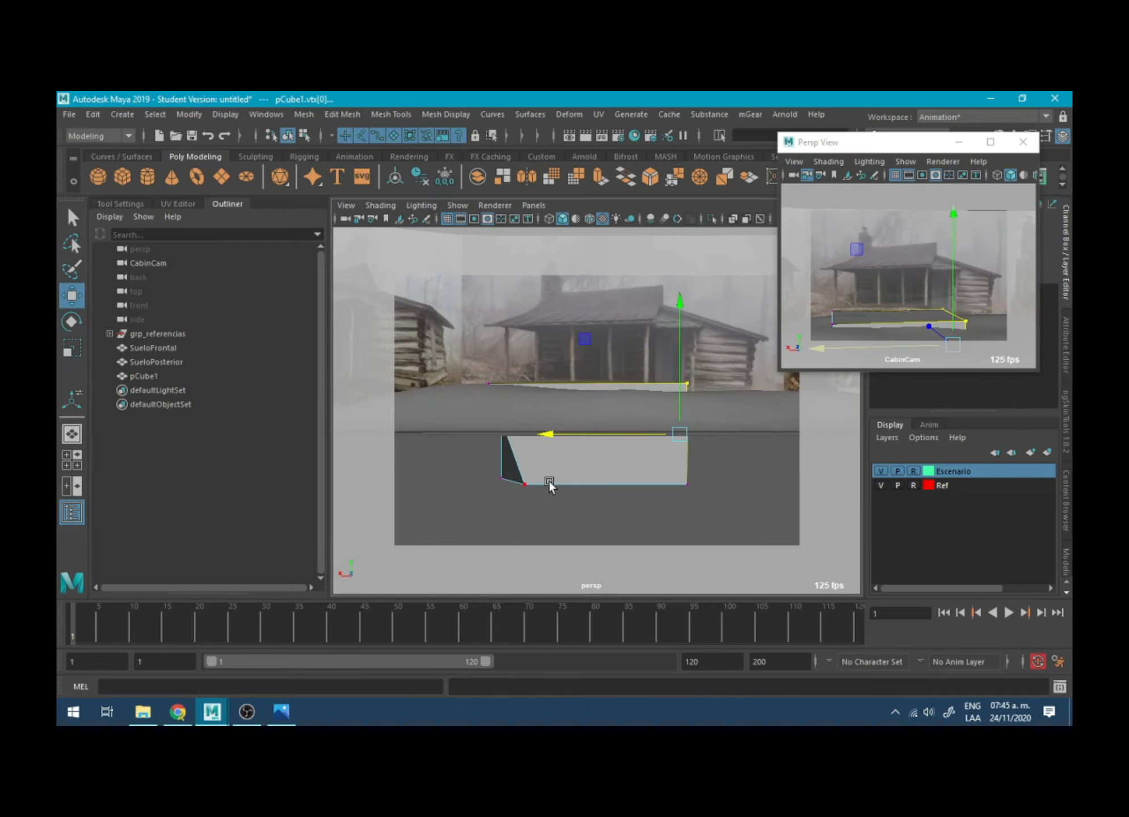
{"action": "left_click", "coordinate": [478, 467]}
{"action": "left_click_drag", "start_coordinate": [549, 480], "coordinate": [529, 499], "text": "alt"}
{"action": "key", "text": "r"}
{"action": "left_click_drag", "start_coordinate": [456, 480], "coordinate": [481, 389]}
{"action": "key", "text": "w"}
{"action": "middle_click_drag", "start_coordinate": [599, 427], "coordinate": [530, 417], "text": "alt"}
{"action": "left_click_drag", "start_coordinate": [593, 458], "coordinate": [632, 492]}
{"action": "key", "text": "r"}
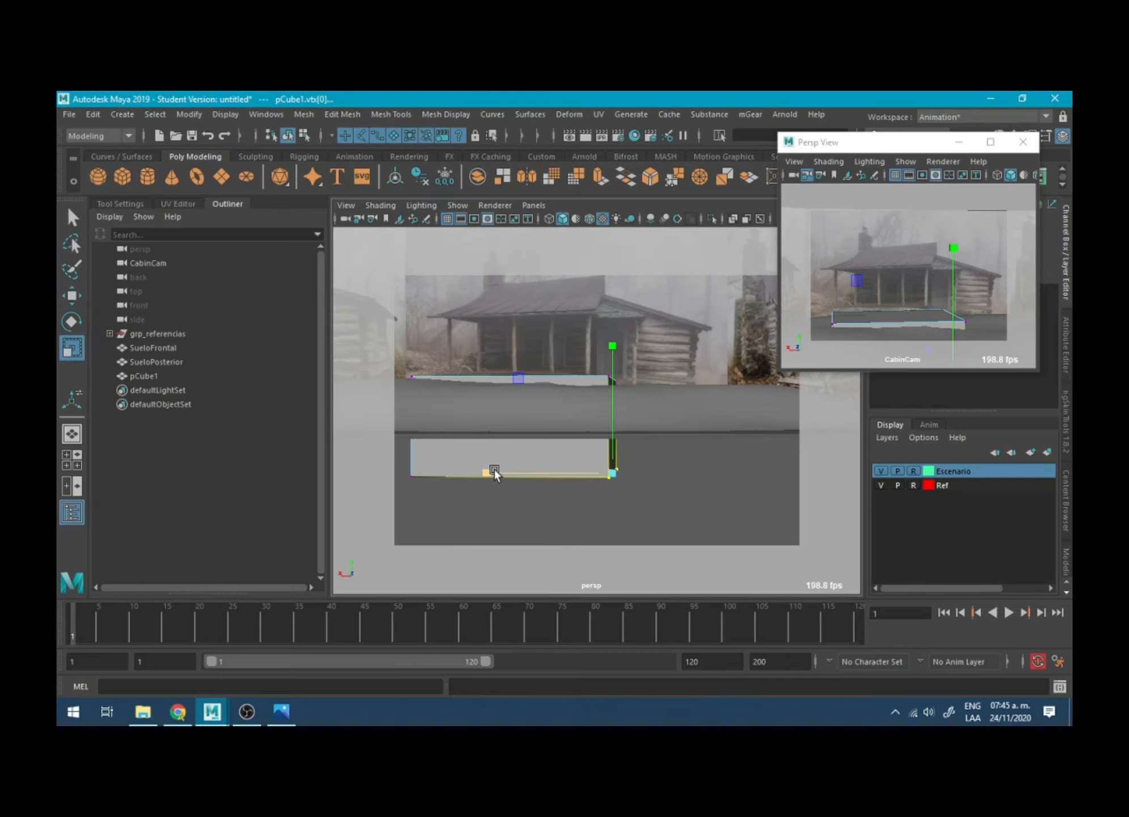
- Align the right-end vertices along X and move them outward to the cabin's right side
{"action": "left_click_drag", "start_coordinate": [493, 470], "coordinate": [811, 469]}
{"action": "key", "text": "w"}
{"action": "left_click_drag", "start_coordinate": [538, 472], "coordinate": [652, 494]}
{"action": "left_click_drag", "start_coordinate": [658, 474], "coordinate": [688, 493], "text": "alt"}
{"action": "left_click_drag", "start_coordinate": [567, 427], "coordinate": [688, 451]}
{"action": "right_click_drag", "start_coordinate": [514, 398], "coordinate": [581, 306]}
{"action": "right_click_drag", "start_coordinate": [575, 392], "coordinate": [628, 409], "text": "alt"}
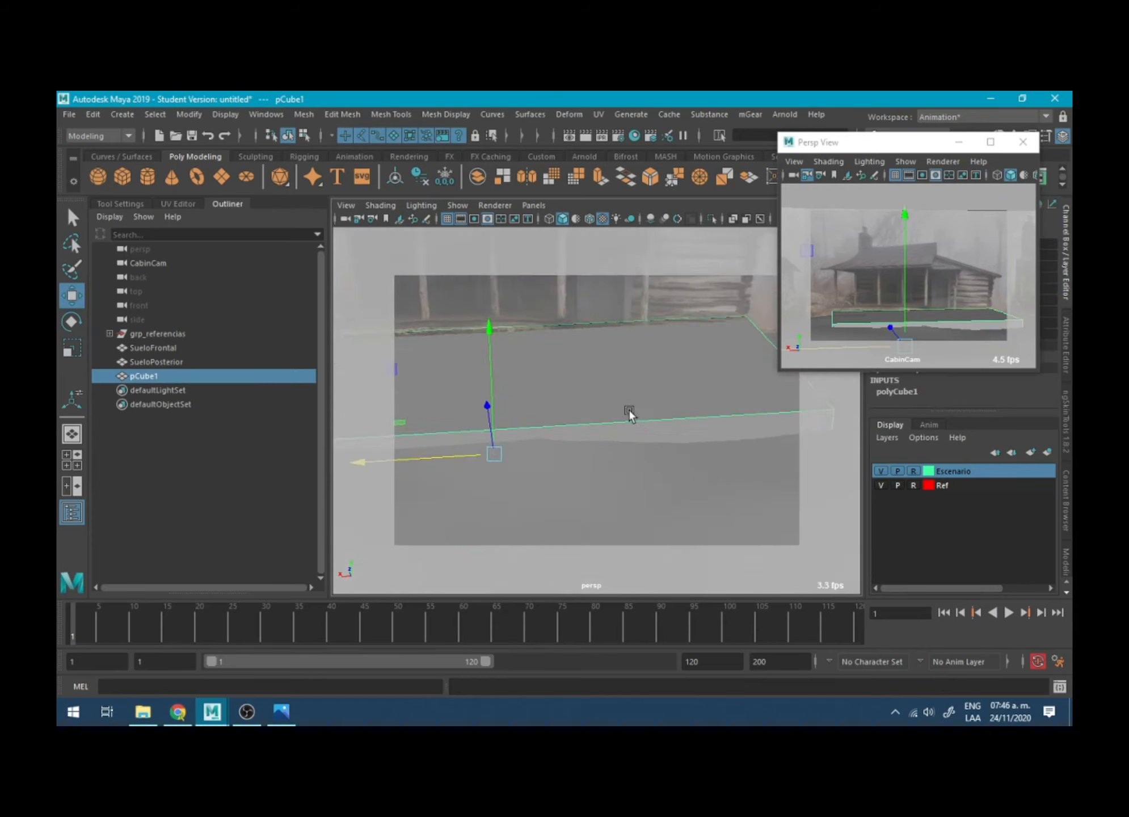
- Adjust the floor slab's front bottom vertices against the terrain and return to object mode
{"action": "left_click_drag", "start_coordinate": [628, 415], "coordinate": [536, 326], "text": "alt"}
{"action": "left_click", "coordinate": [535, 403]}
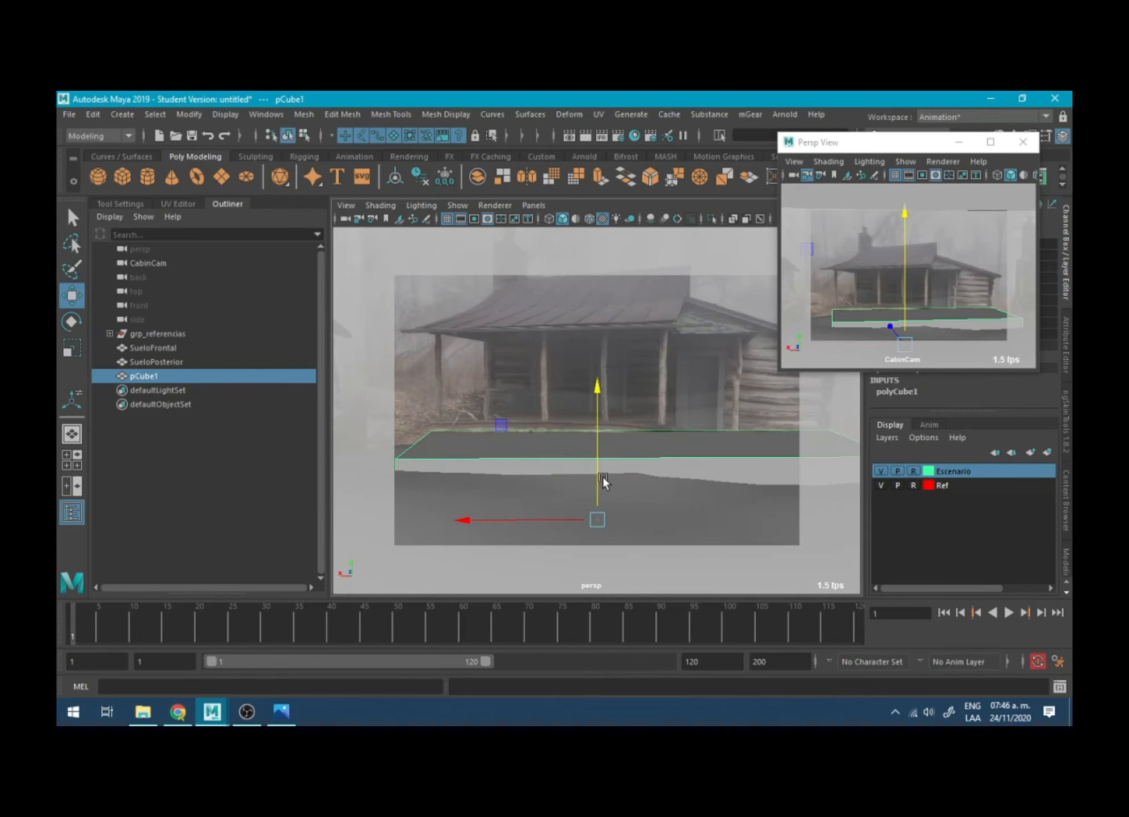
{"action": "scroll", "coordinate": [603, 478], "scroll_direction": "down", "scroll_amount": 5}
{"action": "left_click_drag", "start_coordinate": [603, 478], "coordinate": [546, 478], "text": "alt"}
{"action": "right_click_drag", "start_coordinate": [545, 478], "coordinate": [510, 476]}
{"action": "left_click_drag", "start_coordinate": [498, 470], "coordinate": [765, 566]}
{"action": "left_click_drag", "start_coordinate": [709, 453], "coordinate": [680, 528], "text": "alt"}
{"action": "mouse_move", "coordinate": [619, 405]}
{"action": "left_mouse_down"}
{"action": "mouse_move", "coordinate": [620, 349]}
{"action": "mouse_move", "coordinate": [666, 410]}
{"action": "mouse_move", "coordinate": [624, 400]}
{"action": "mouse_move", "coordinate": [670, 418]}
{"action": "mouse_move", "coordinate": [647, 491]}
{"action": "mouse_move", "coordinate": [708, 472]}
{"action": "mouse_move", "coordinate": [608, 407]}
{"action": "left_mouse_up"}
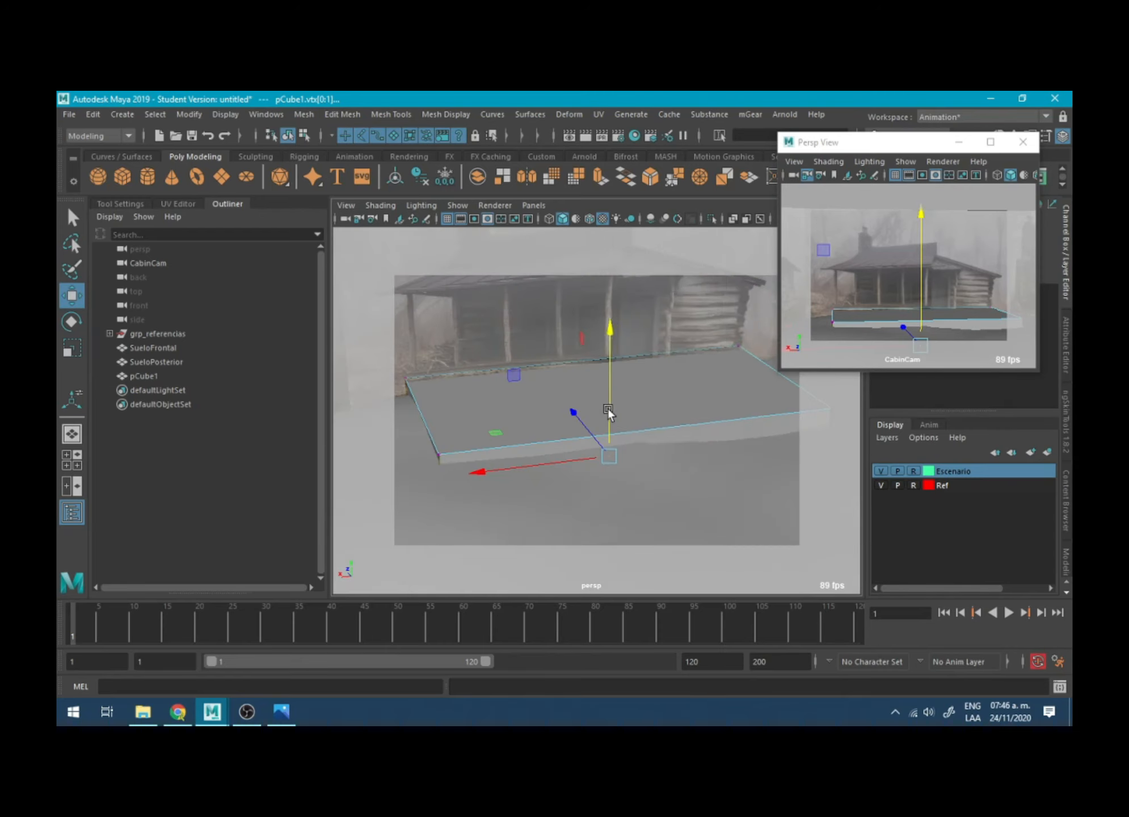
{"action": "right_click_drag", "start_coordinate": [608, 407], "coordinate": [738, 324]}
{"action": "left_click_drag", "start_coordinate": [737, 324], "coordinate": [637, 394], "text": "alt"}
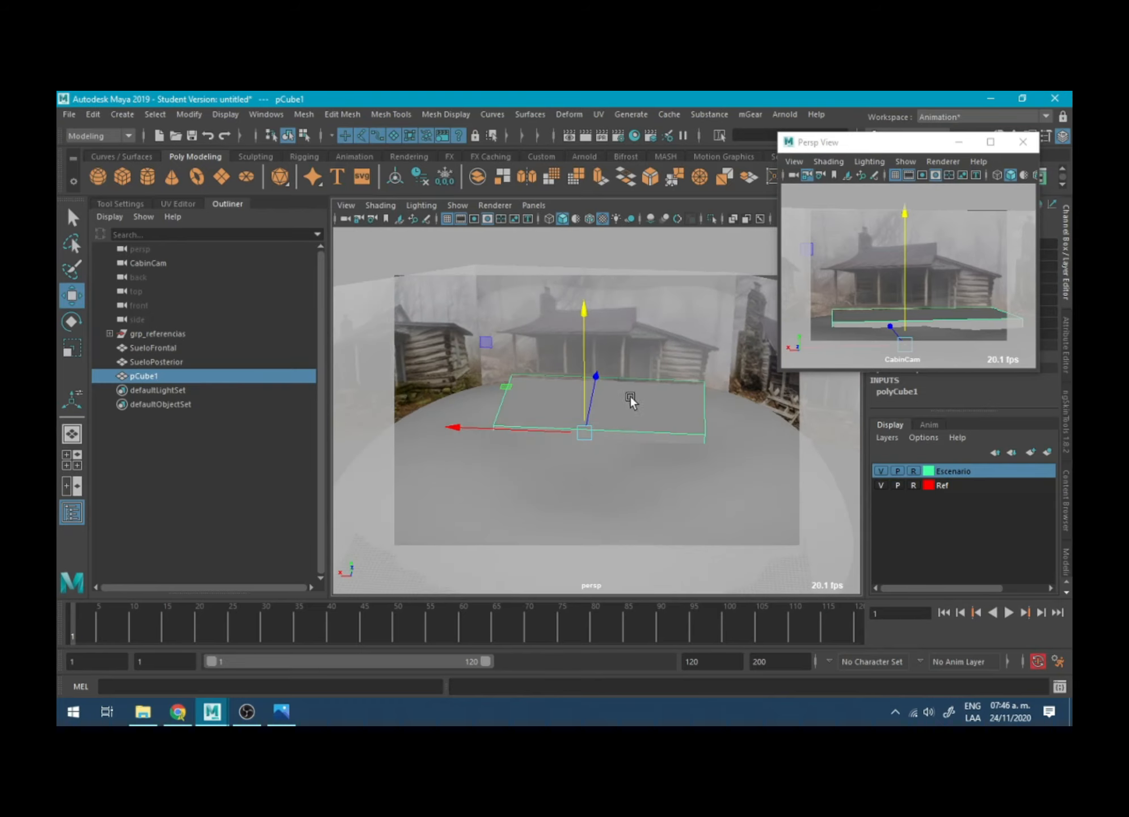
- Duplicate the floor slab and raise the copy above it as the start of the cabin walls
{"action": "key", "text": "ctrl+d"}
{"action": "left_click_drag", "start_coordinate": [582, 330], "coordinate": [583, 298]}
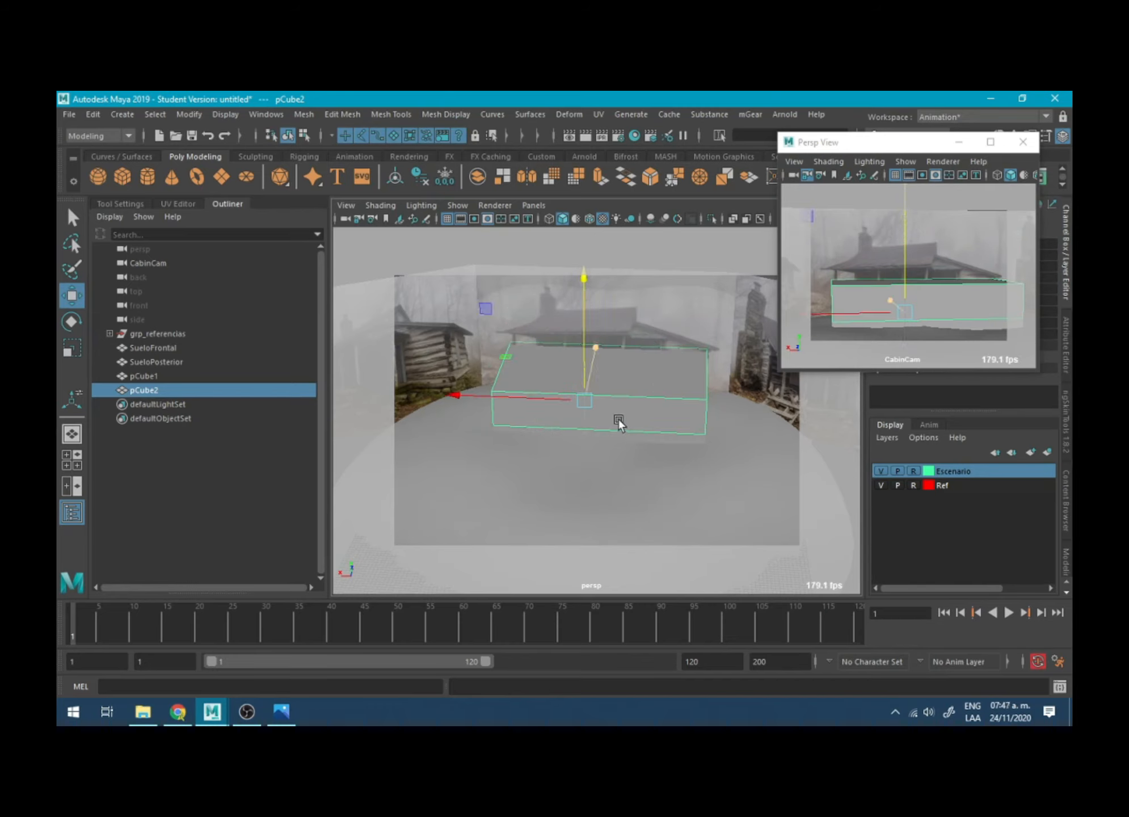
{"action": "left_click_drag", "start_coordinate": [620, 423], "coordinate": [509, 399], "text": "alt"}
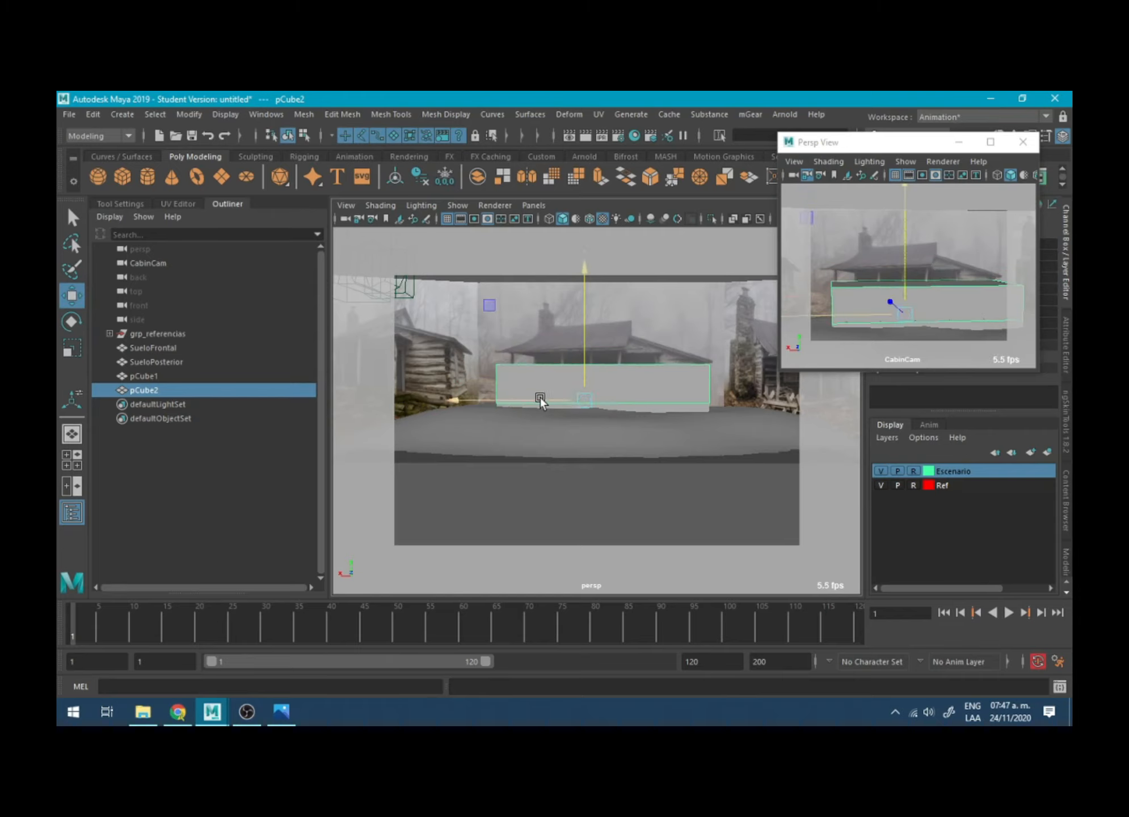
- Place the wall block's pivot on its lower front-left corner and lower the block onto the floor slab
{"action": "left_click_drag", "start_coordinate": [587, 395], "coordinate": [633, 472]}
{"action": "key", "text": "d"}
{"action": "key", "text": "d"}
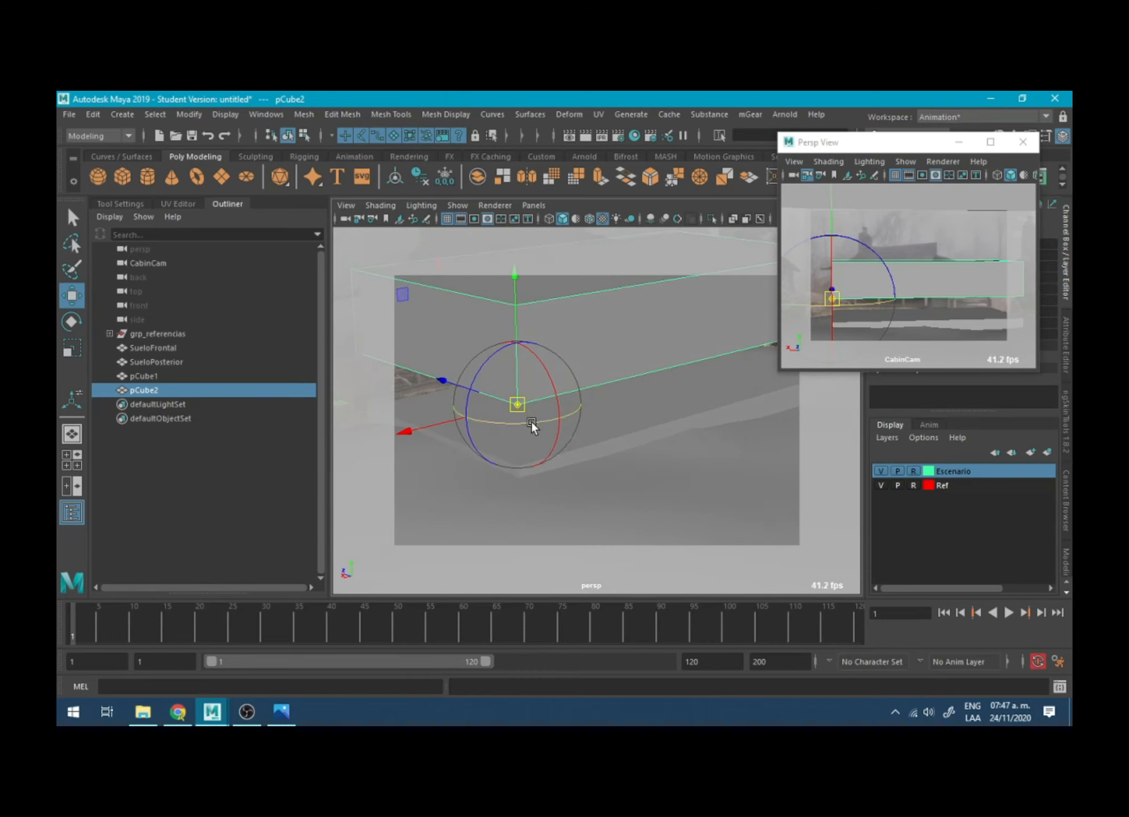
{"action": "left_click_drag", "start_coordinate": [519, 405], "coordinate": [519, 462]}
{"action": "left_click_drag", "start_coordinate": [640, 429], "coordinate": [562, 383], "text": "alt"}
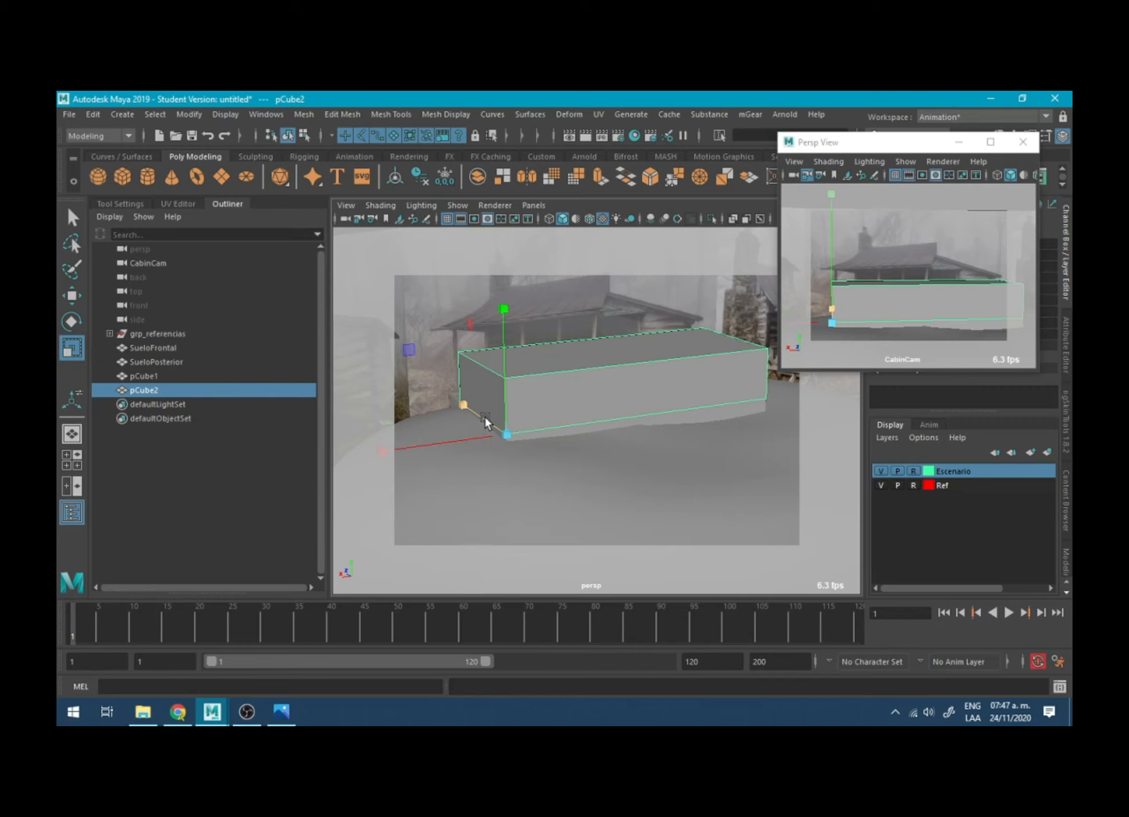
- Scale the wall block from its corner pivot, reducing its footprint and raising its height towards the roof
{"action": "left_click_drag", "start_coordinate": [486, 415], "coordinate": [572, 395]}
{"action": "key", "text": "r"}
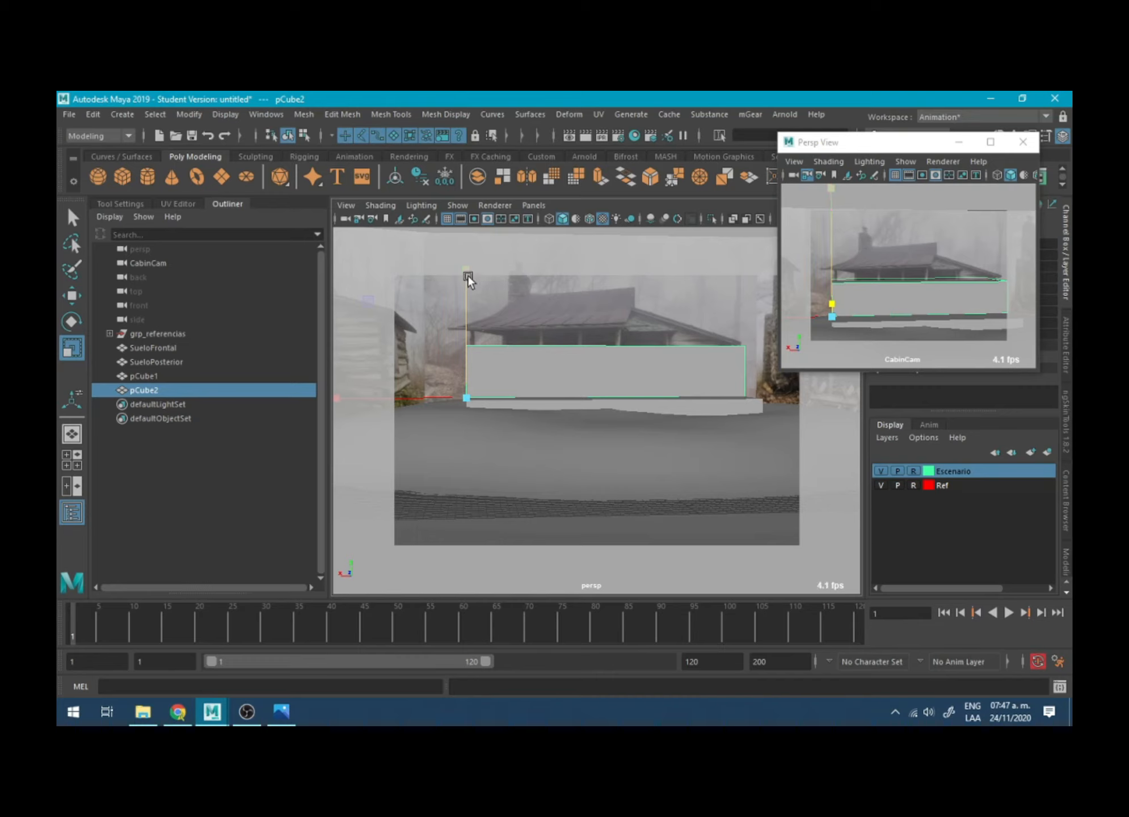
{"action": "left_click_drag", "start_coordinate": [466, 271], "coordinate": [487, 176]}
- Move the wall block's right-end vertices inward along X to shorten it to the main cabin's width
{"action": "right_click_drag", "start_coordinate": [727, 323], "coordinate": [658, 320]}
{"action": "left_click_drag", "start_coordinate": [681, 278], "coordinate": [799, 461]}
{"action": "key", "text": "w"}
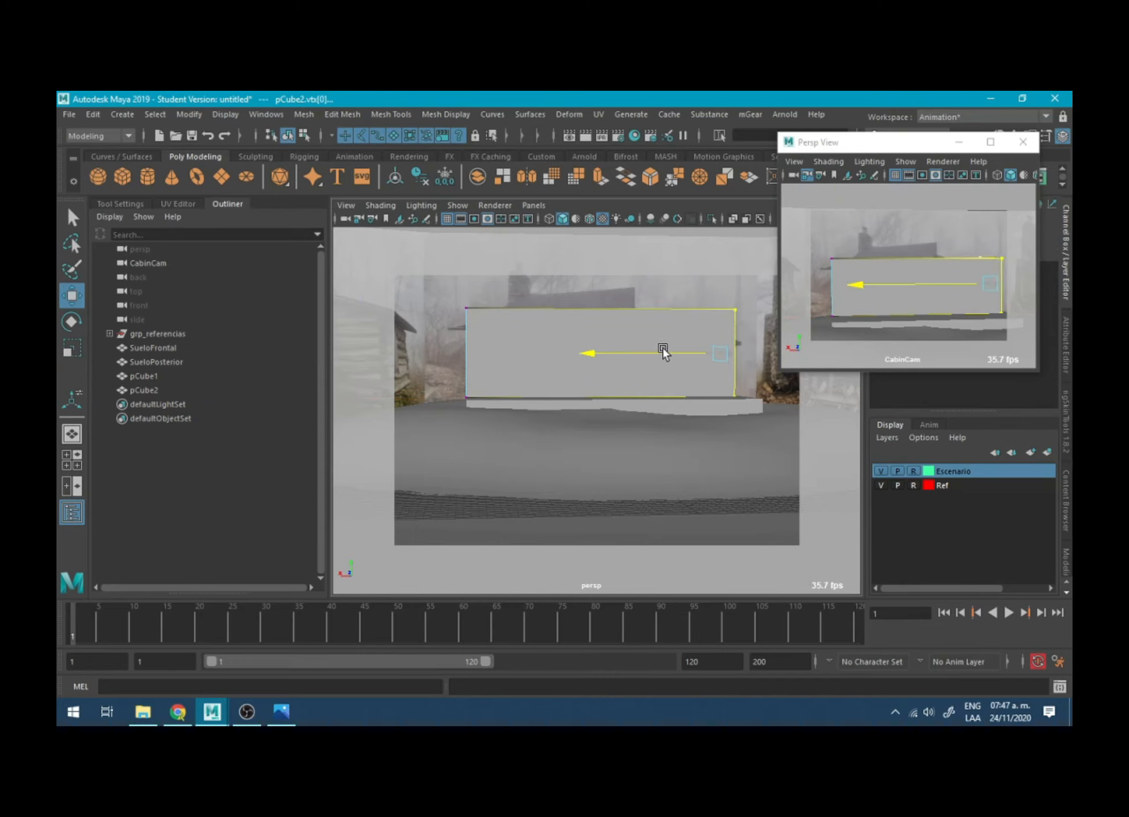
{"action": "left_click_drag", "start_coordinate": [662, 348], "coordinate": [564, 351]}
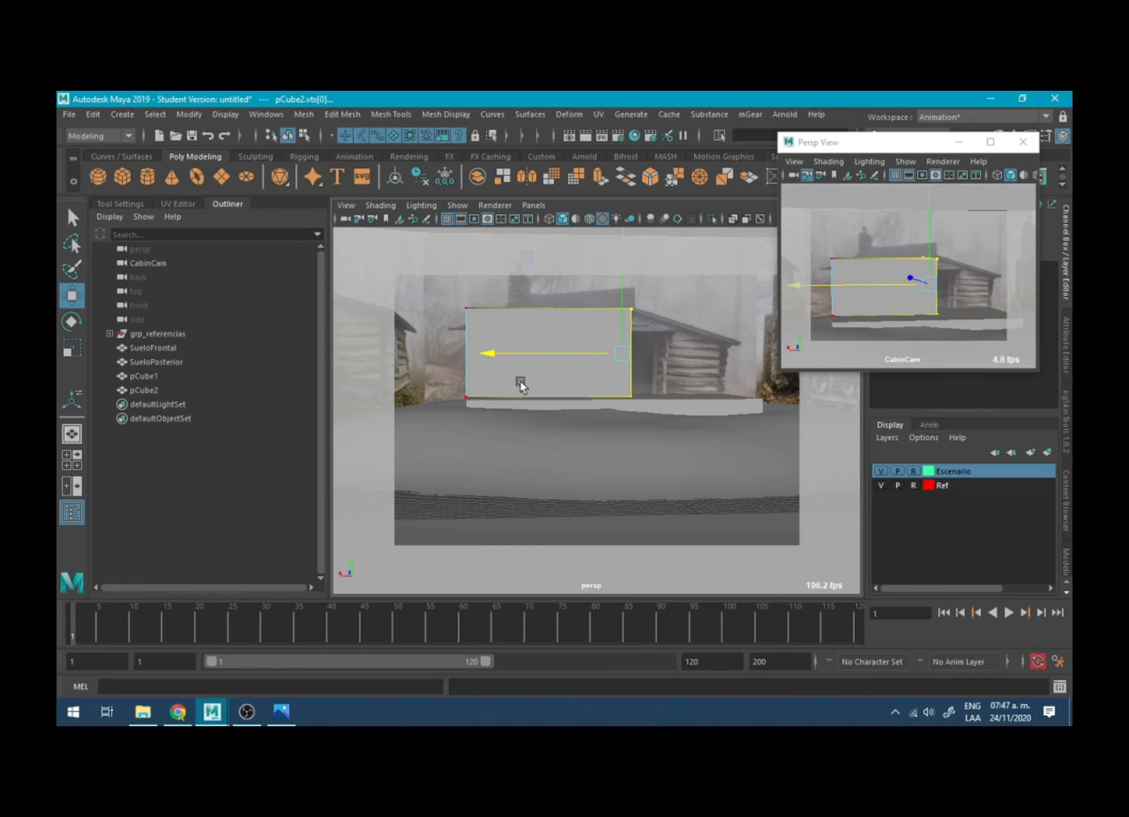
- Select the wall block's side vertices and line them up using vertex snapping
{"action": "right_click_drag", "start_coordinate": [491, 323], "coordinate": [590, 285]}
{"action": "left_click_drag", "start_coordinate": [454, 340], "coordinate": [670, 358], "text": "alt"}
{"action": "right_click_drag", "start_coordinate": [695, 330], "coordinate": [633, 329]}
{"action": "left_click_drag", "start_coordinate": [635, 324], "coordinate": [675, 432], "text": "alt"}
{"action": "key", "text": "v"}
{"action": "left_click_drag", "start_coordinate": [752, 346], "coordinate": [674, 410]}
{"action": "left_click_drag", "start_coordinate": [674, 409], "coordinate": [759, 397], "text": "alt"}
- Switch the wall block to face selection and select its top face
{"action": "right_click_drag", "start_coordinate": [614, 323], "coordinate": [661, 303]}
{"action": "left_click_drag", "start_coordinate": [621, 391], "coordinate": [593, 380], "text": "alt"}
{"action": "right_click_drag", "start_coordinate": [593, 380], "coordinate": [601, 391]}
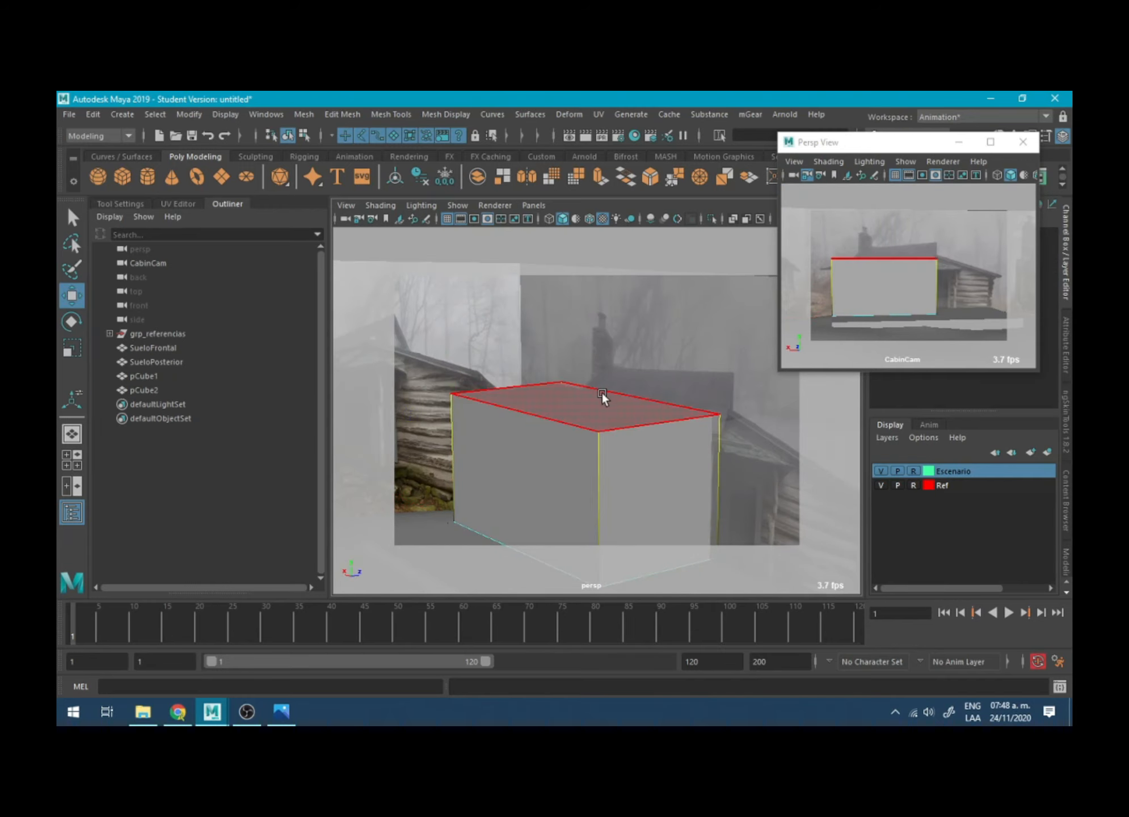
{"action": "left_click", "coordinate": [601, 391]}
- Try extruding the wall block's top face slightly upward, and undo the extrusion
{"action": "left_click_drag", "start_coordinate": [601, 393], "coordinate": [577, 320]}
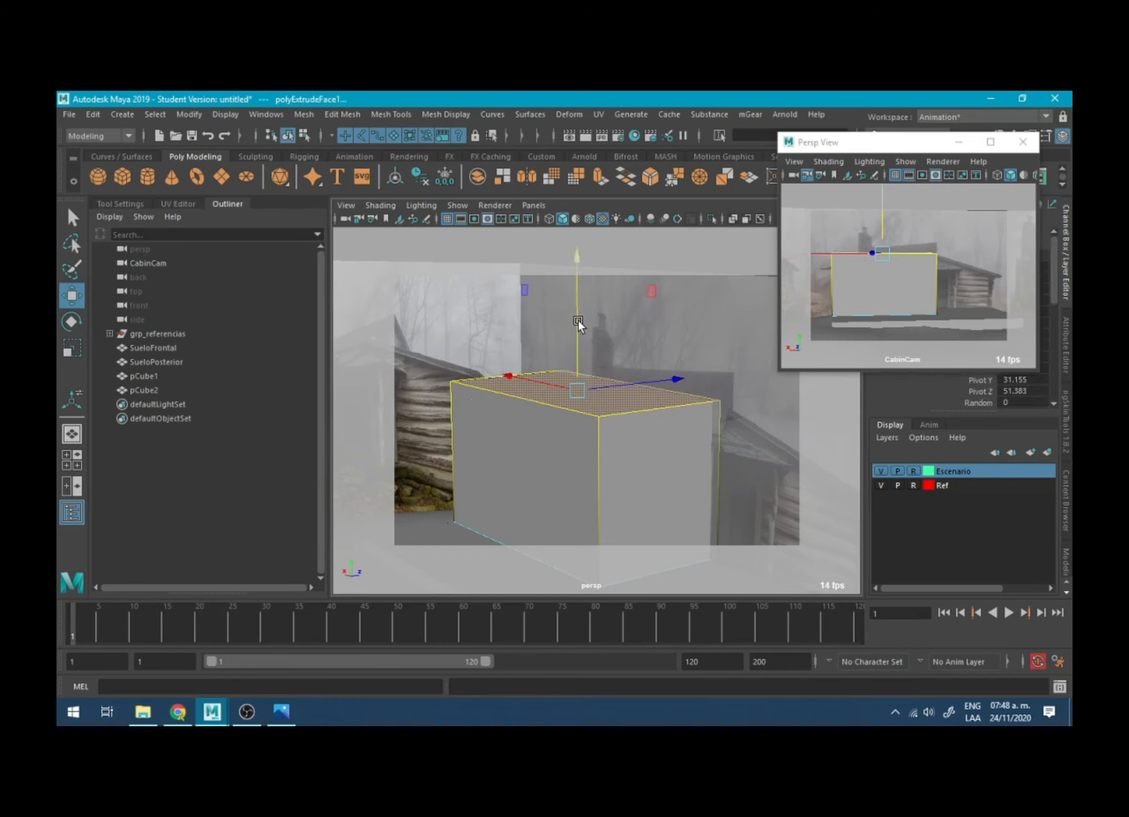
{"action": "key", "text": "ctrl+z"}
{"action": "key", "text": "ctrl+z"}
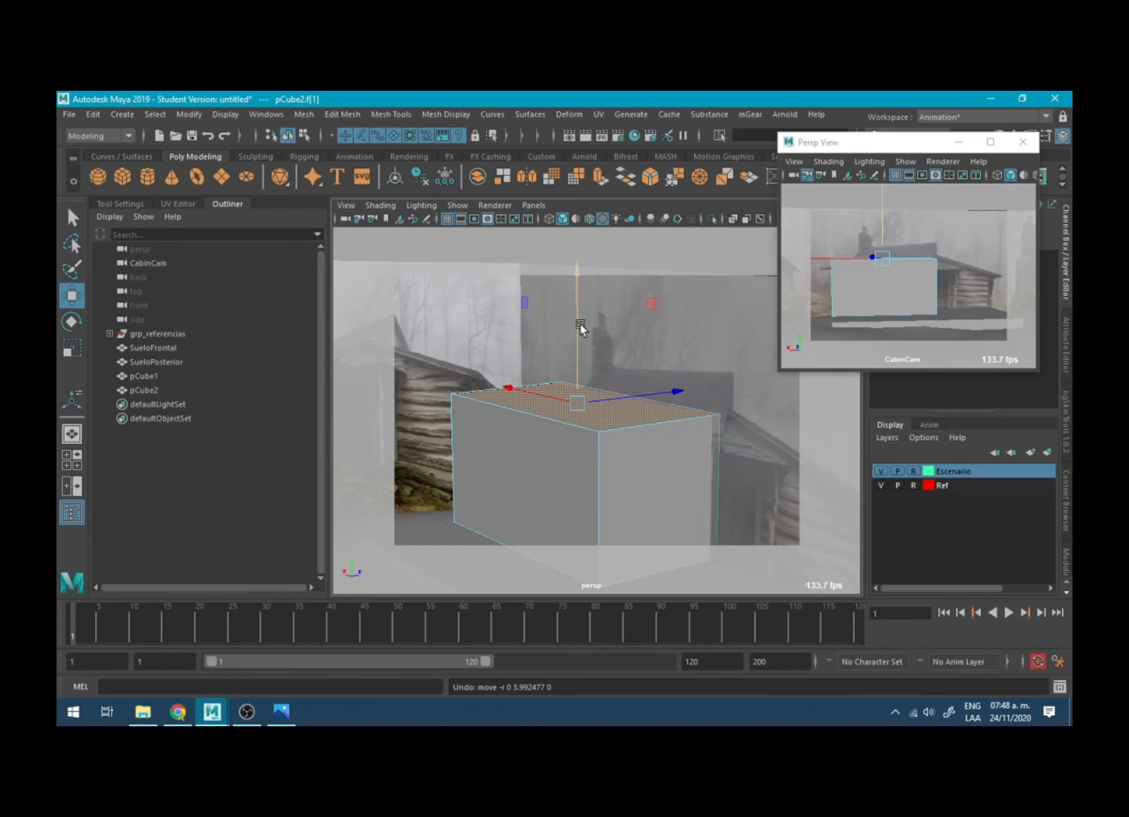
- Extrude the wall block's top face upward and scale it narrow in depth to form a gable roof
{"action": "left_click_drag", "start_coordinate": [575, 360], "coordinate": [574, 316], "text": "shift"}
{"action": "left_click_drag", "start_coordinate": [574, 386], "coordinate": [608, 368], "text": "alt"}
{"action": "key", "text": "r"}
{"action": "right_click_drag", "start_coordinate": [618, 323], "coordinate": [560, 328]}
- Merge the pair of ridge vertices at each end of the gable roof
{"action": "left_click", "coordinate": [560, 339]}
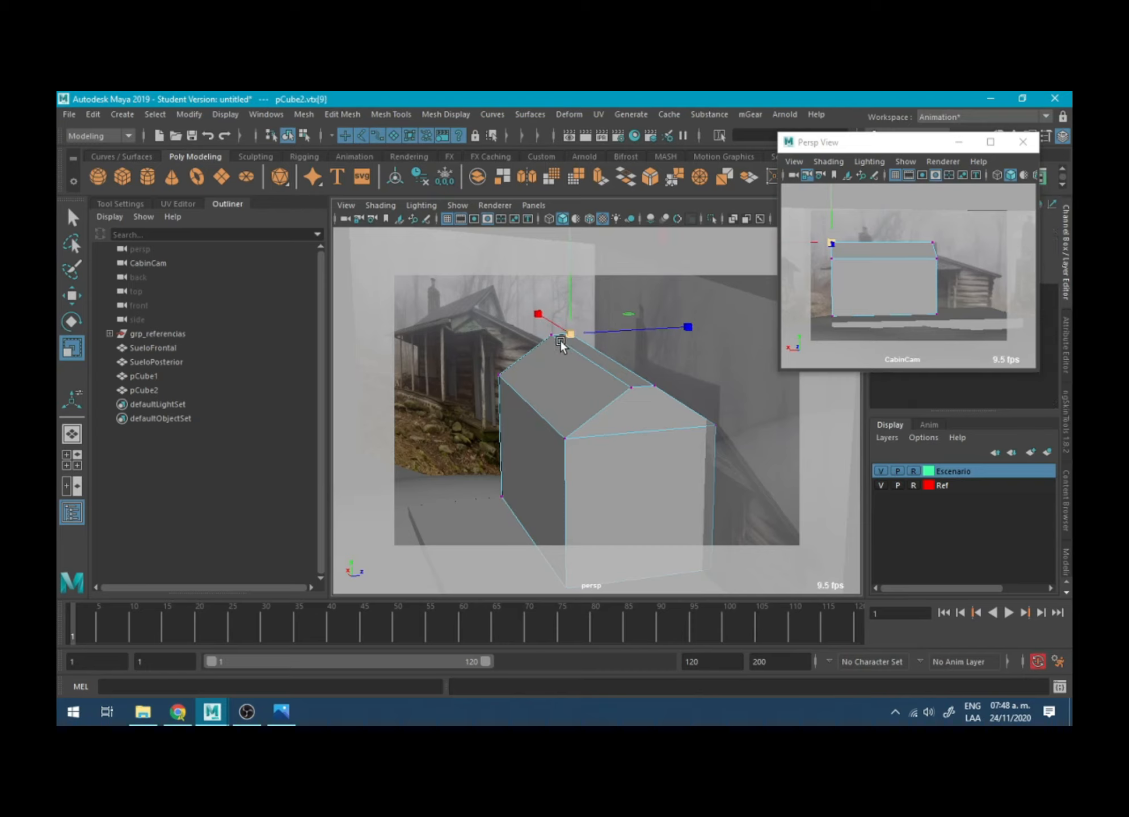
{"action": "left_click", "coordinate": [546, 335], "text": "shift"}
{"action": "left_click", "coordinate": [672, 180]}
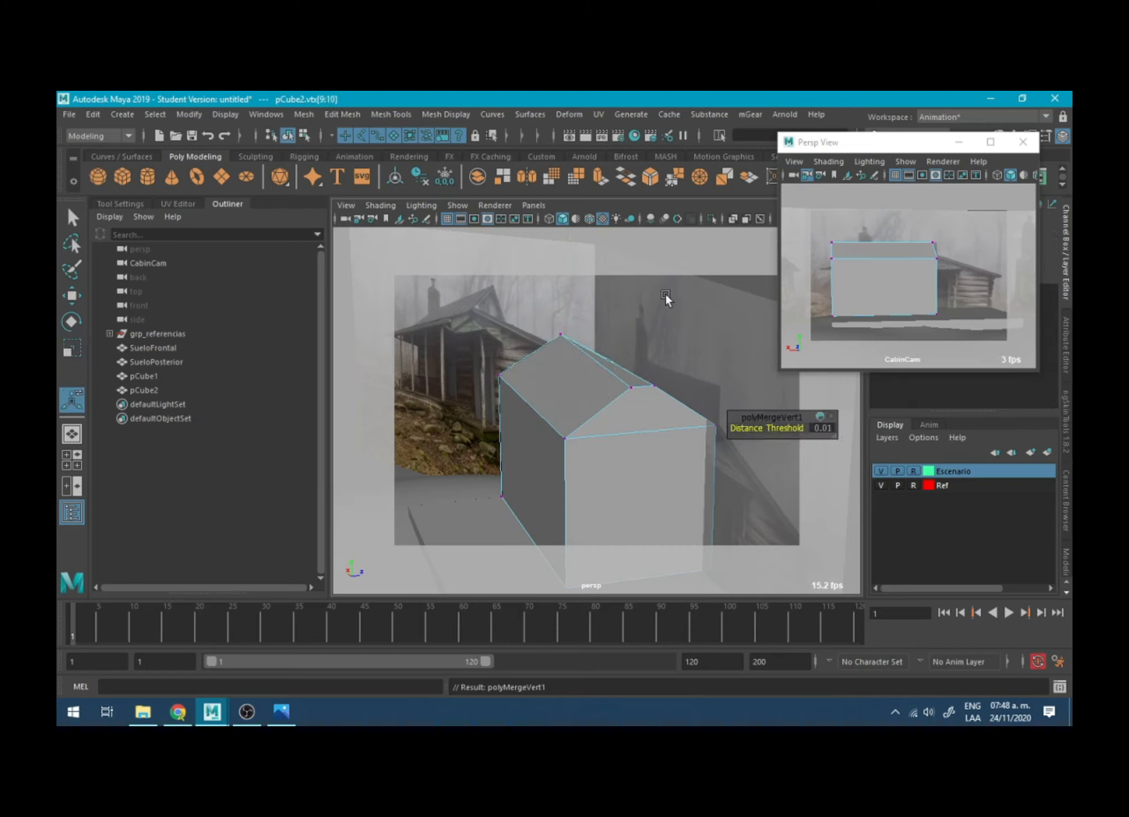
{"action": "left_click", "coordinate": [630, 391]}
{"action": "left_click", "coordinate": [653, 391]}
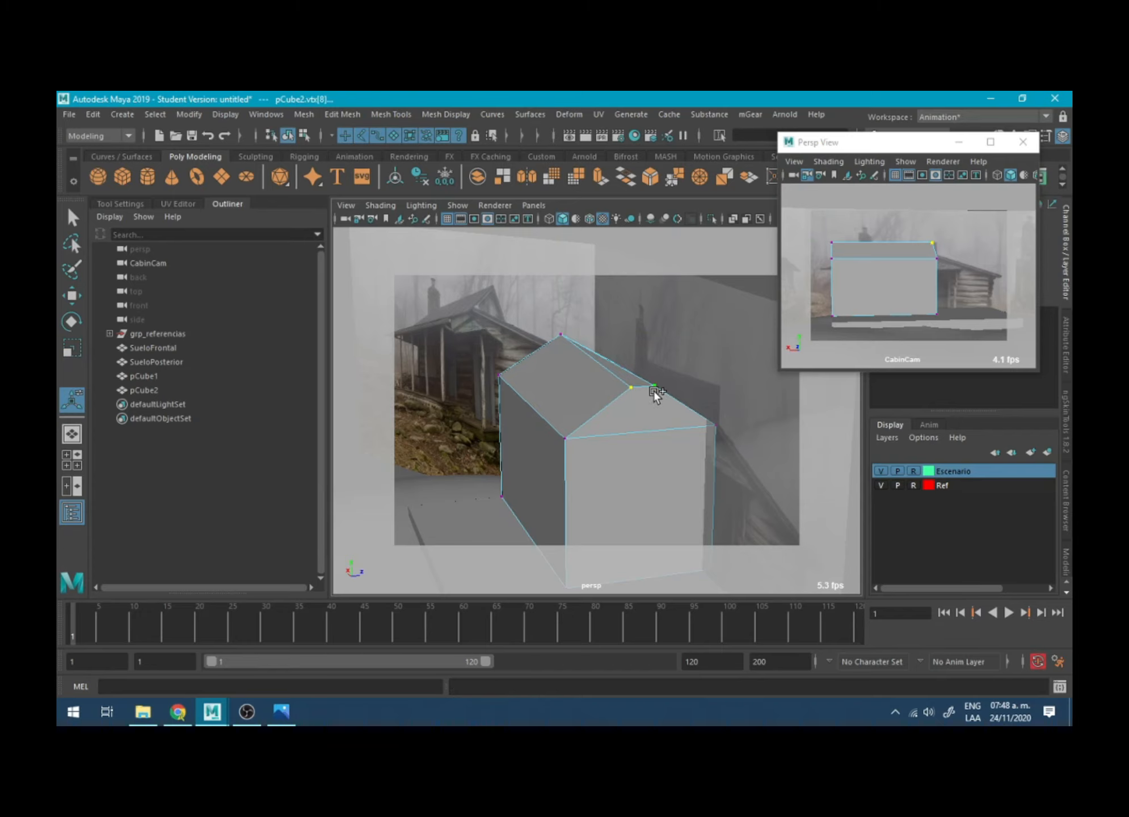
{"action": "left_click", "coordinate": [673, 179]}
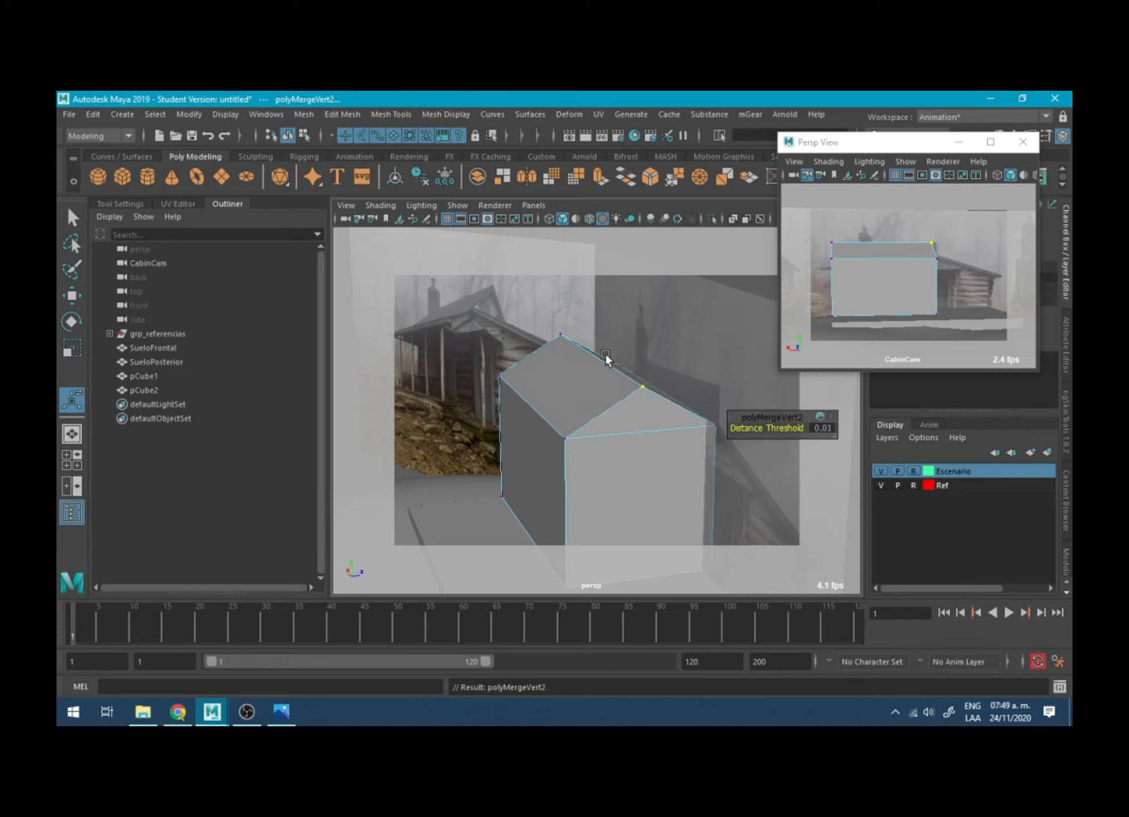
- Extrude the roof's front eave edge outward and downward to form the porch roof
{"action": "key", "text": "q"}
{"action": "mouse_move", "coordinate": [529, 401]}
{"action": "left_mouse_down", "text": "alt"}
{"action": "mouse_move", "coordinate": [514, 408]}
{"action": "mouse_move", "coordinate": [521, 390]}
{"action": "left_mouse_up", "text": "alt"}
{"action": "right_click_drag", "start_coordinate": [522, 323], "coordinate": [523, 285]}
{"action": "left_click", "coordinate": [530, 387]}
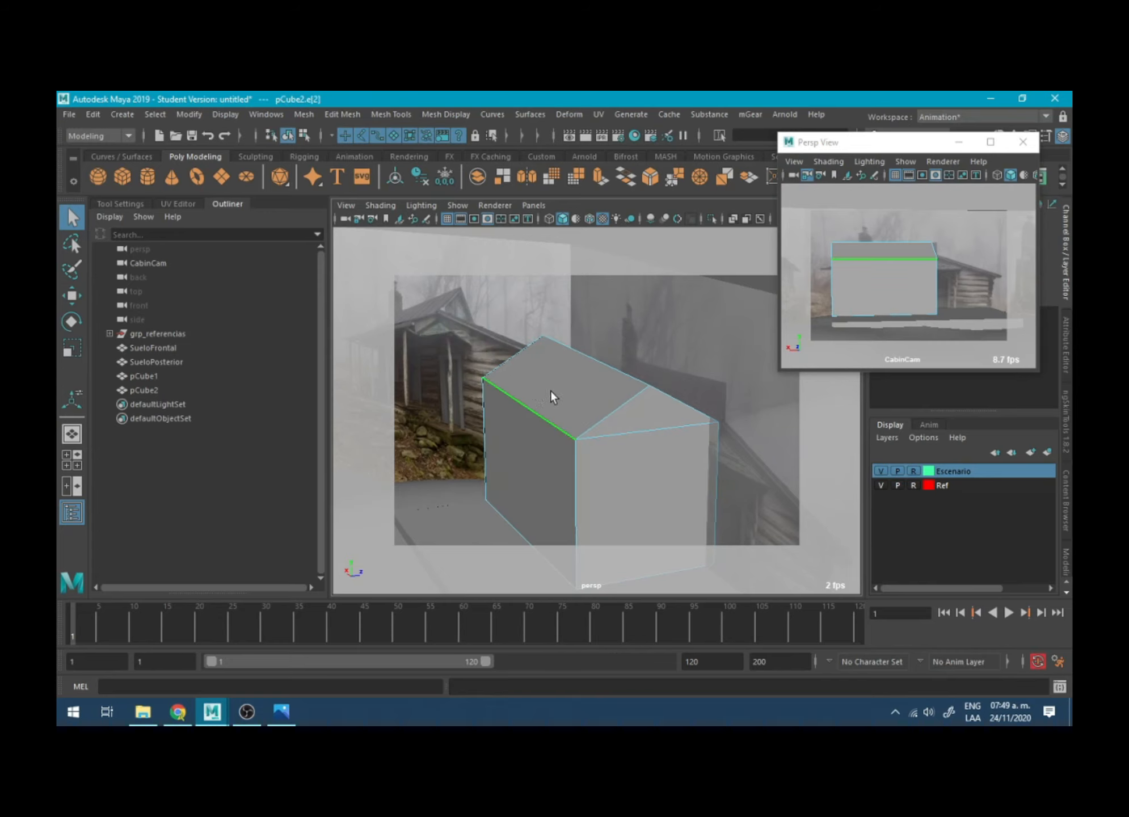
{"action": "key", "text": "w"}
{"action": "left_click_drag", "start_coordinate": [540, 398], "coordinate": [506, 315], "text": "alt"}
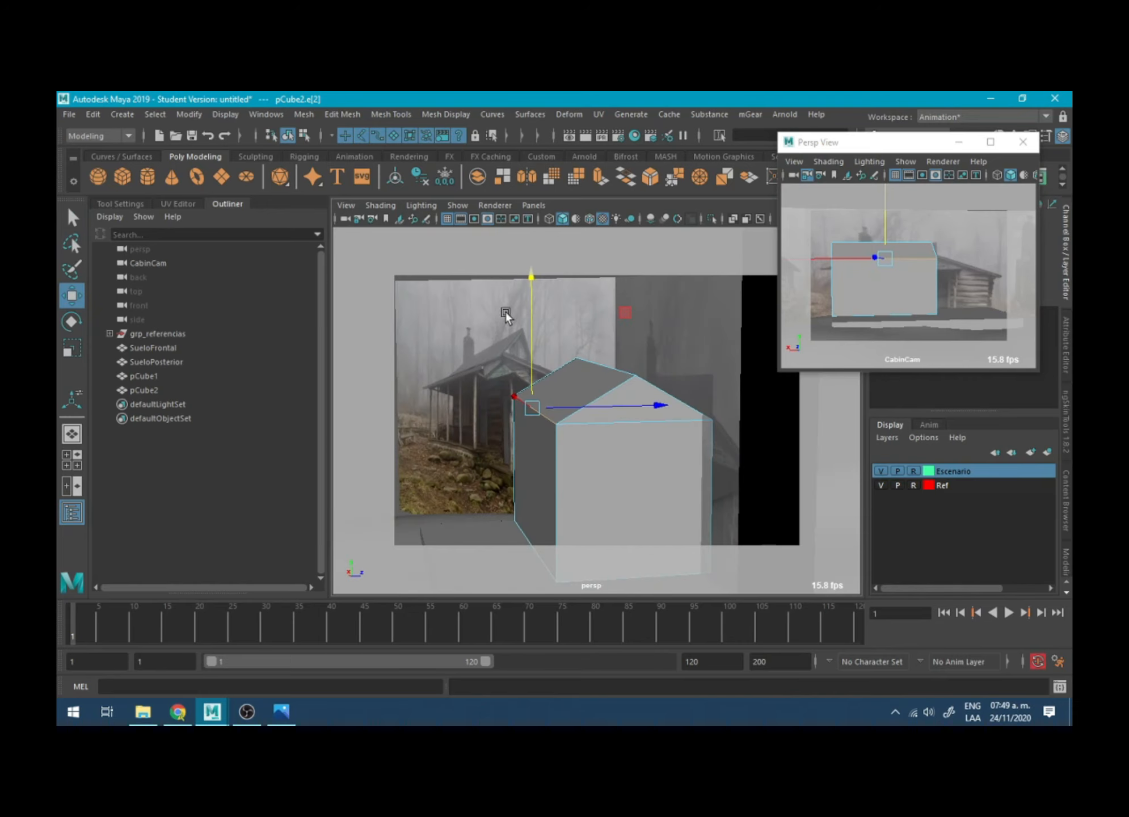
{"action": "left_click_drag", "start_coordinate": [622, 314], "coordinate": [554, 347], "text": "shift"}
{"action": "left_click_drag", "start_coordinate": [447, 404], "coordinate": [485, 418], "text": "alt"}
- Extrude the roof's sloping edges at both gable ends and scale them outward along X to create side overhangs
{"action": "left_click", "coordinate": [574, 432]}
{"action": "left_click", "coordinate": [584, 434]}
{"action": "left_click", "coordinate": [659, 387], "text": "shift"}
{"action": "left_click", "coordinate": [674, 385], "text": "shift"}
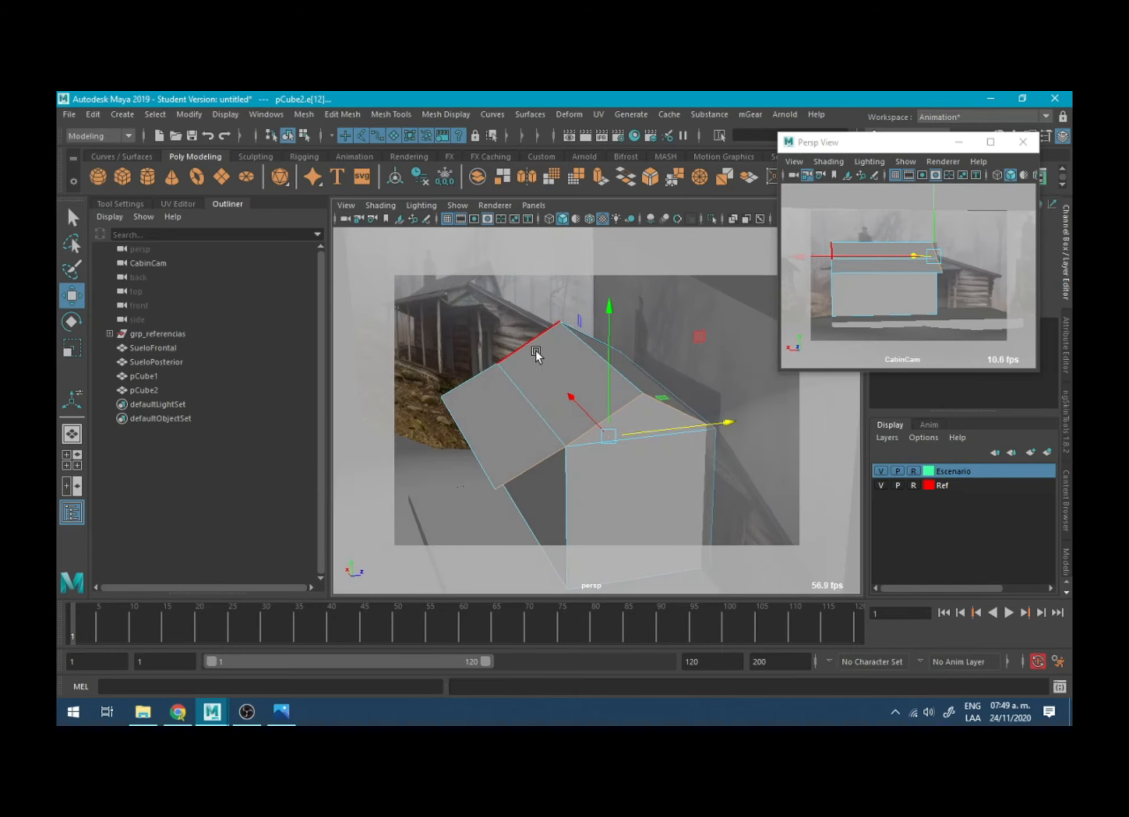
{"action": "left_click", "coordinate": [536, 349], "text": "shift"}
{"action": "left_click", "coordinate": [590, 330], "text": "shift"}
{"action": "left_click", "coordinate": [465, 377], "text": "shift"}
{"action": "key", "text": "r"}
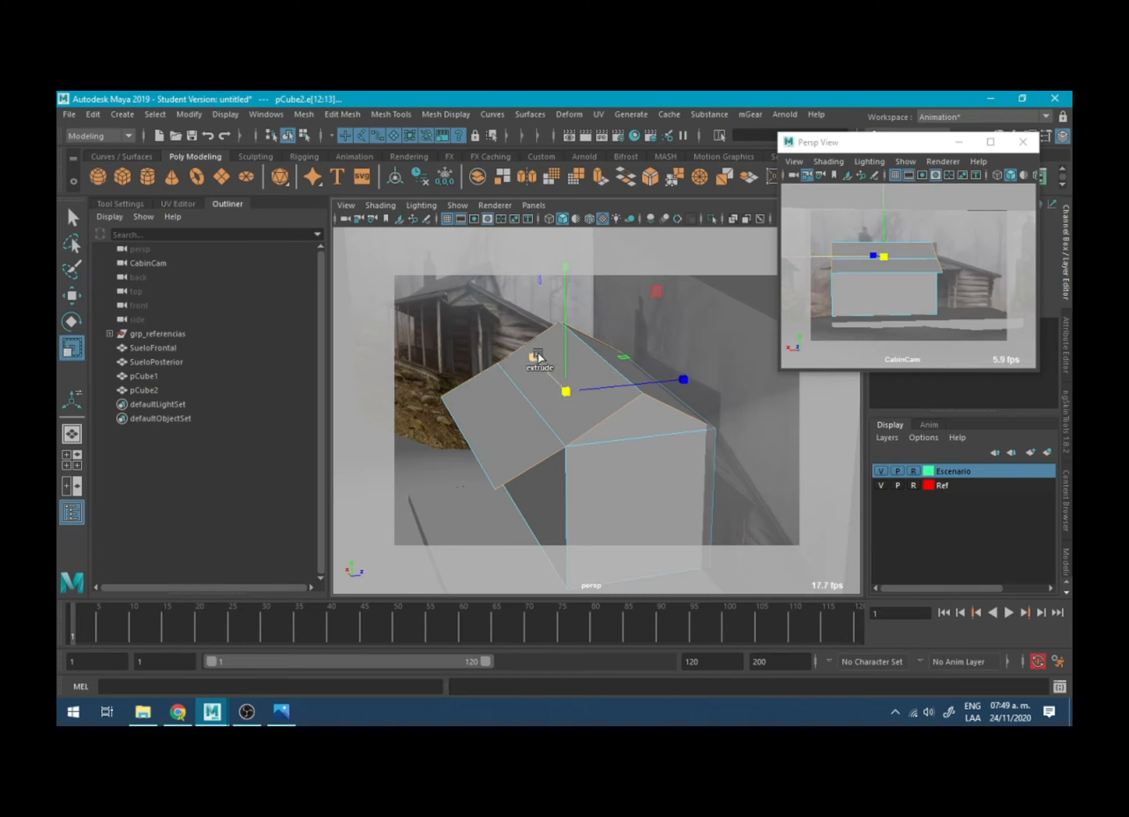
{"action": "key", "text": "ctrl+e"}
{"action": "left_click_drag", "start_coordinate": [529, 354], "coordinate": [492, 313]}
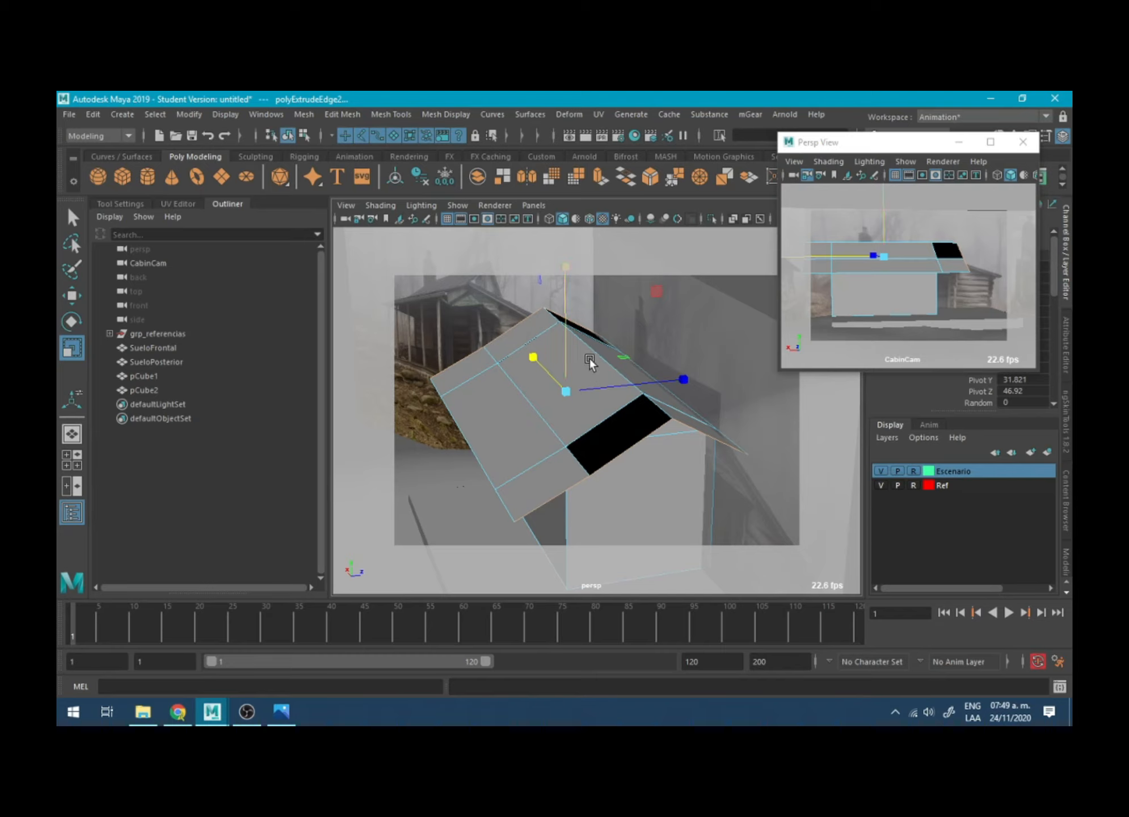
- Delete two unwanted pieces of the extruded overhang at the roof's gable end
{"action": "left_click_drag", "start_coordinate": [589, 359], "coordinate": [497, 570], "text": "alt"}
{"action": "left_click", "coordinate": [640, 439]}
{"action": "key", "text": "Delete"}
{"action": "left_click", "coordinate": [584, 494]}
{"action": "key", "text": "Delete"}
- Try moving the roof edge at the gable end along X, and undo the move
{"action": "left_click", "coordinate": [609, 456]}
{"action": "key", "text": "w"}
{"action": "key", "text": "ctrl+z"}
{"action": "key", "text": "ctrl+z"}
{"action": "key", "text": "ctrl+z"}
{"action": "key", "text": "ctrl+z"}
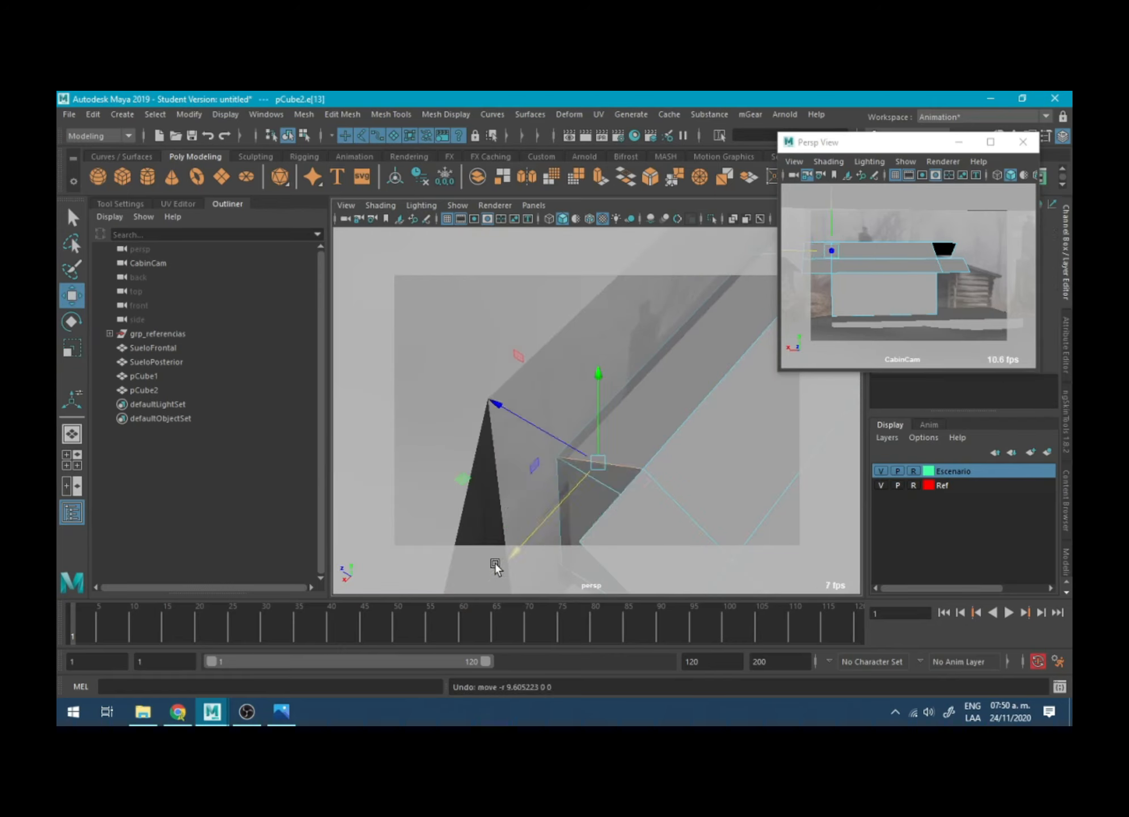
- Undo the latest edits to the roof's side overhangs
{"action": "key", "text": "ctrl+z"}
{"action": "key", "text": "ctrl+z"}
{"action": "left_click_drag", "start_coordinate": [658, 456], "coordinate": [548, 385], "text": "alt"}
{"action": "key", "text": "ctrl+z"}
{"action": "key", "text": "ctrl+z"}
- Reverse the normals of the two dark faces in the roof's side overhangs
{"action": "left_click", "coordinate": [677, 481]}
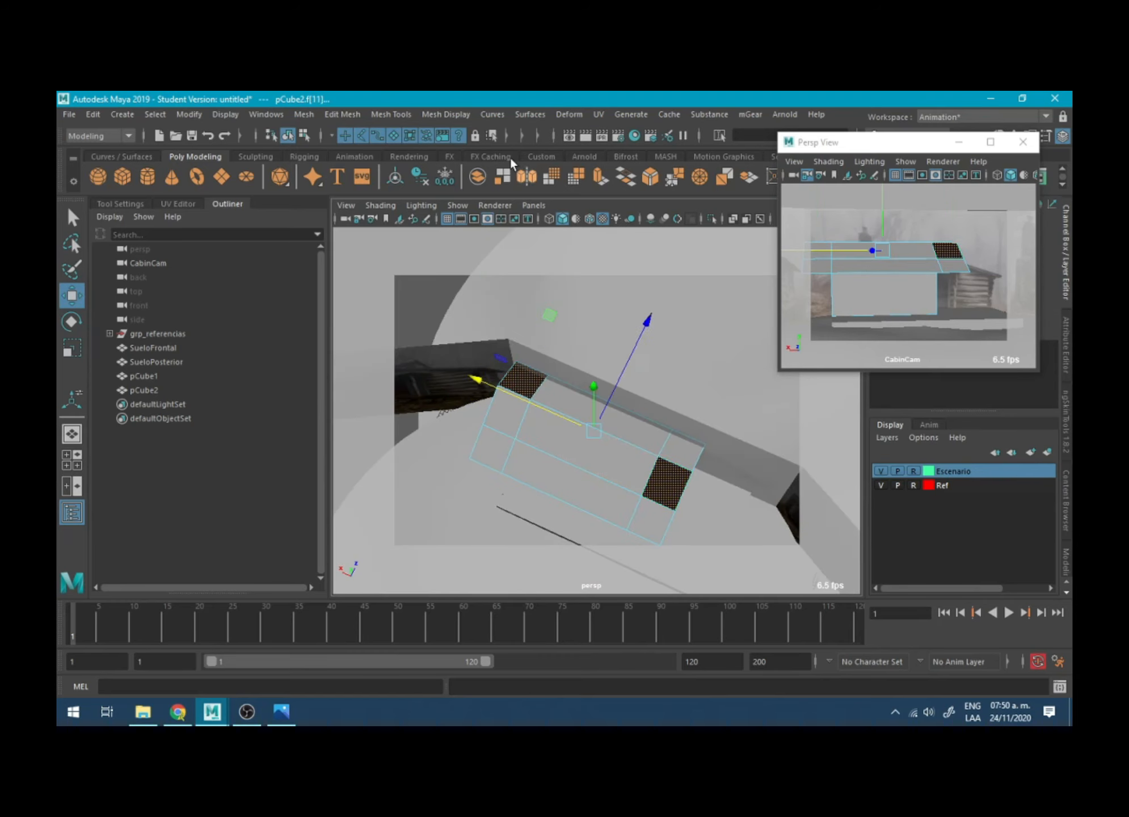
{"action": "left_click", "coordinate": [447, 113]}
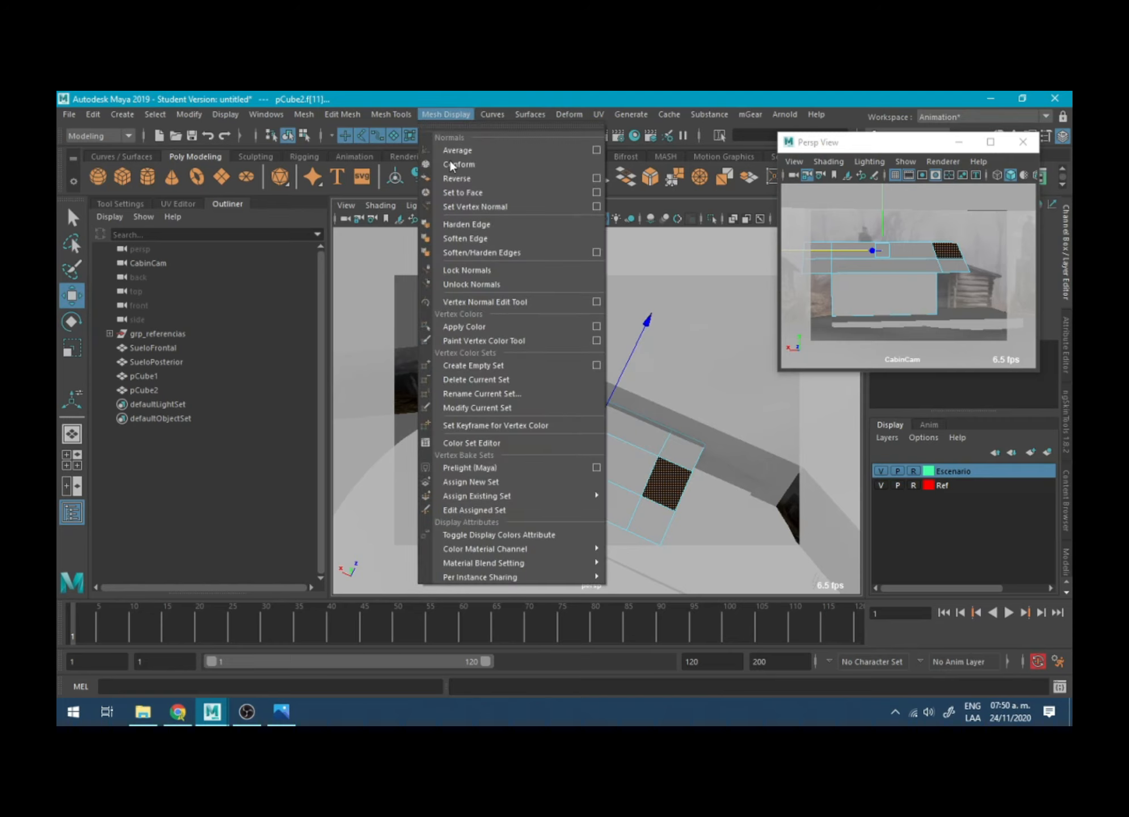
{"action": "left_click", "coordinate": [458, 176]}
- Move the outer roof vertices at both gable ends inward along X to shorten the side overhangs
{"action": "left_click_drag", "start_coordinate": [580, 428], "coordinate": [644, 350], "text": "alt"}
{"action": "mouse_move", "coordinate": [491, 344]}
{"action": "left_mouse_down", "text": "alt"}
{"action": "mouse_move", "coordinate": [612, 363]}
{"action": "mouse_move", "coordinate": [510, 358]}
{"action": "left_mouse_up", "text": "alt"}
{"action": "right_click", "coordinate": [614, 364]}
{"action": "right_click_drag", "start_coordinate": [666, 323], "coordinate": [604, 326]}
{"action": "left_click_drag", "start_coordinate": [470, 332], "coordinate": [526, 422]}
{"action": "left_click_drag", "start_coordinate": [481, 371], "coordinate": [453, 391], "text": "alt"}
{"action": "left_click_drag", "start_coordinate": [716, 342], "coordinate": [650, 432], "text": "alt"}
{"action": "left_click_drag", "start_coordinate": [650, 430], "coordinate": [654, 391], "text": "alt"}
{"action": "left_click_drag", "start_coordinate": [590, 386], "coordinate": [568, 387]}
{"action": "scroll", "coordinate": [648, 363], "scroll_direction": "up", "scroll_amount": 5}
- Try lowering the overhang's outer vertices at the gable end along Y, and undo the move
{"action": "left_click_drag", "start_coordinate": [675, 353], "coordinate": [653, 379], "text": "alt"}
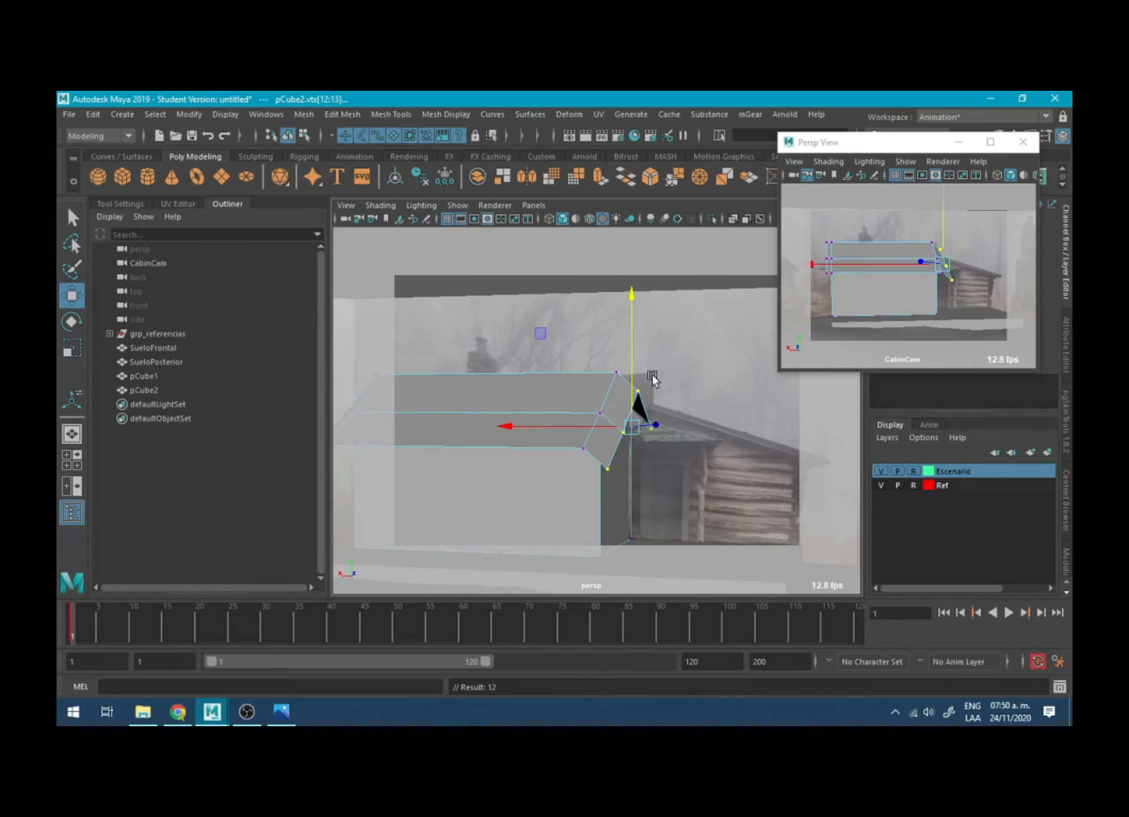
{"action": "key", "text": "ctrl+z"}
{"action": "key", "text": "ctrl+z"}
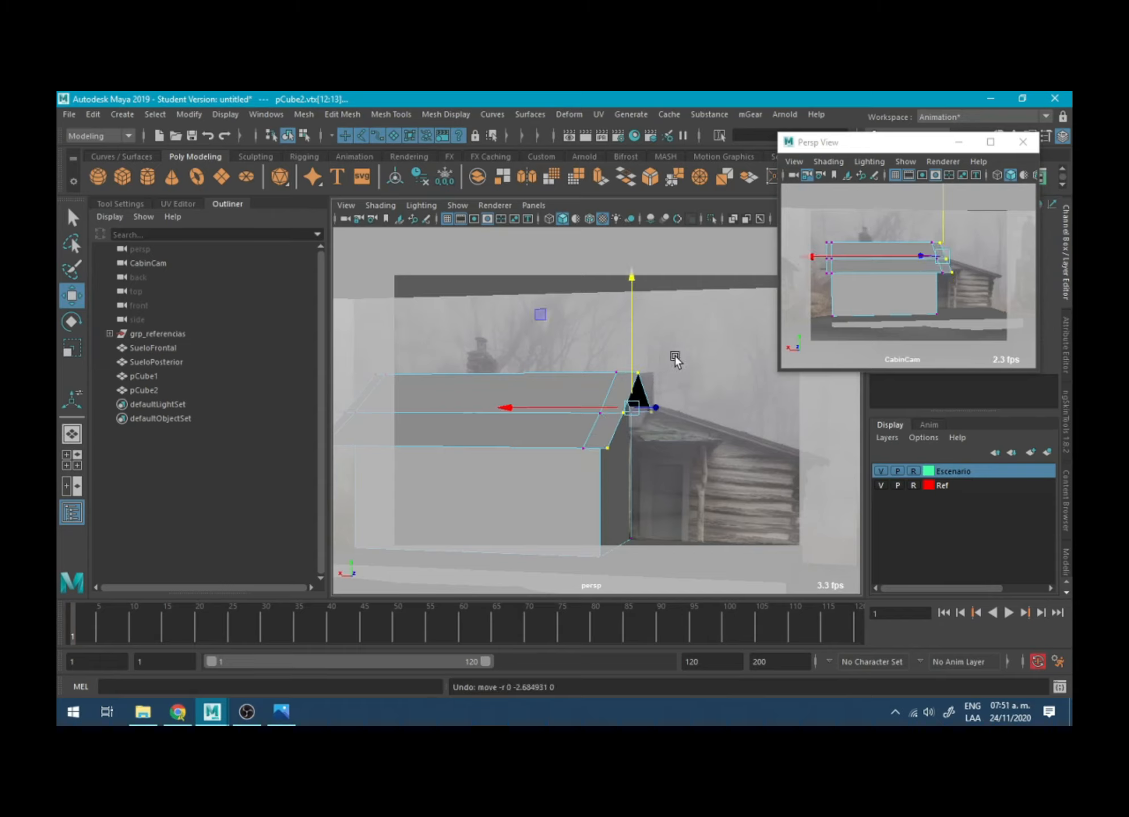
- Adjust the overhang's outer vertices at the gable end individually along X to match the reference roof edge
{"action": "left_click_drag", "start_coordinate": [680, 343], "coordinate": [636, 446]}
{"action": "mouse_move", "coordinate": [611, 401]}
{"action": "left_mouse_down"}
{"action": "mouse_move", "coordinate": [641, 442]}
{"action": "mouse_move", "coordinate": [615, 424]}
{"action": "left_mouse_up"}
{"action": "left_click_drag", "start_coordinate": [659, 453], "coordinate": [647, 422]}
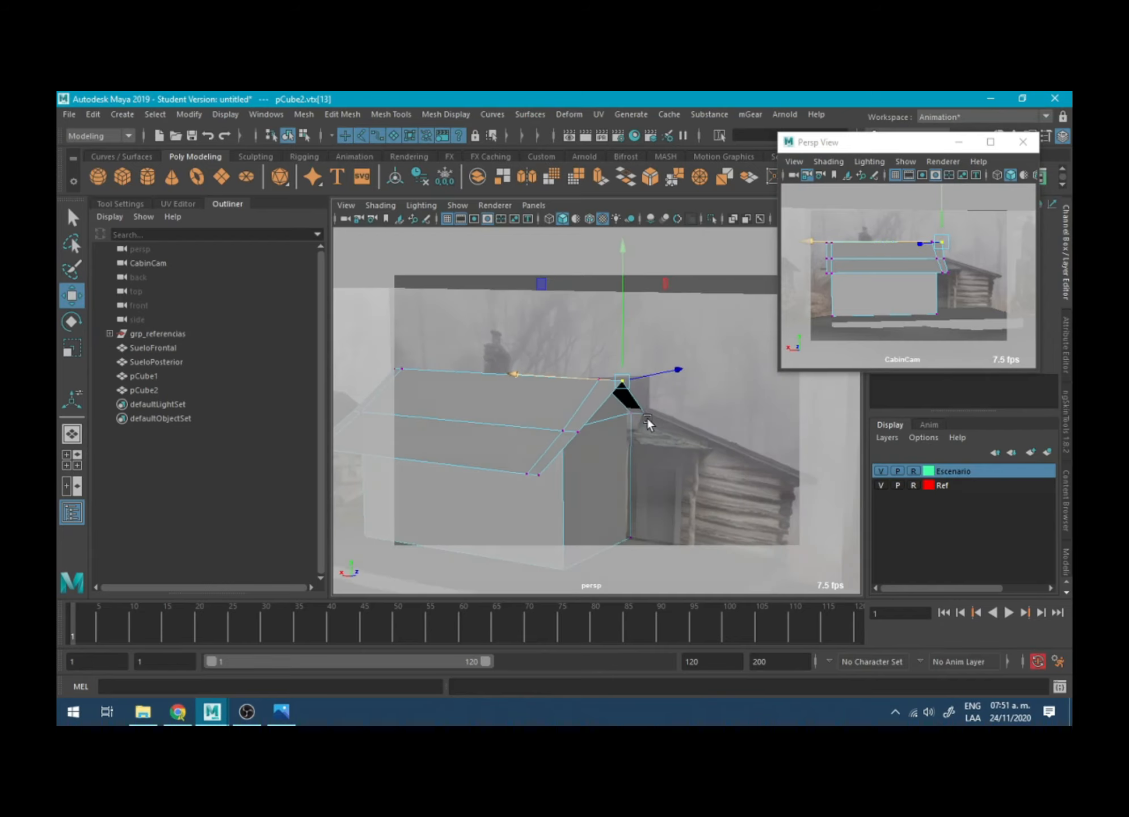
- Examine the blocked-out cabin and the reference photos from several angles to compare the roof and porch
{"action": "left_click_drag", "start_coordinate": [561, 447], "coordinate": [583, 398], "text": "alt"}
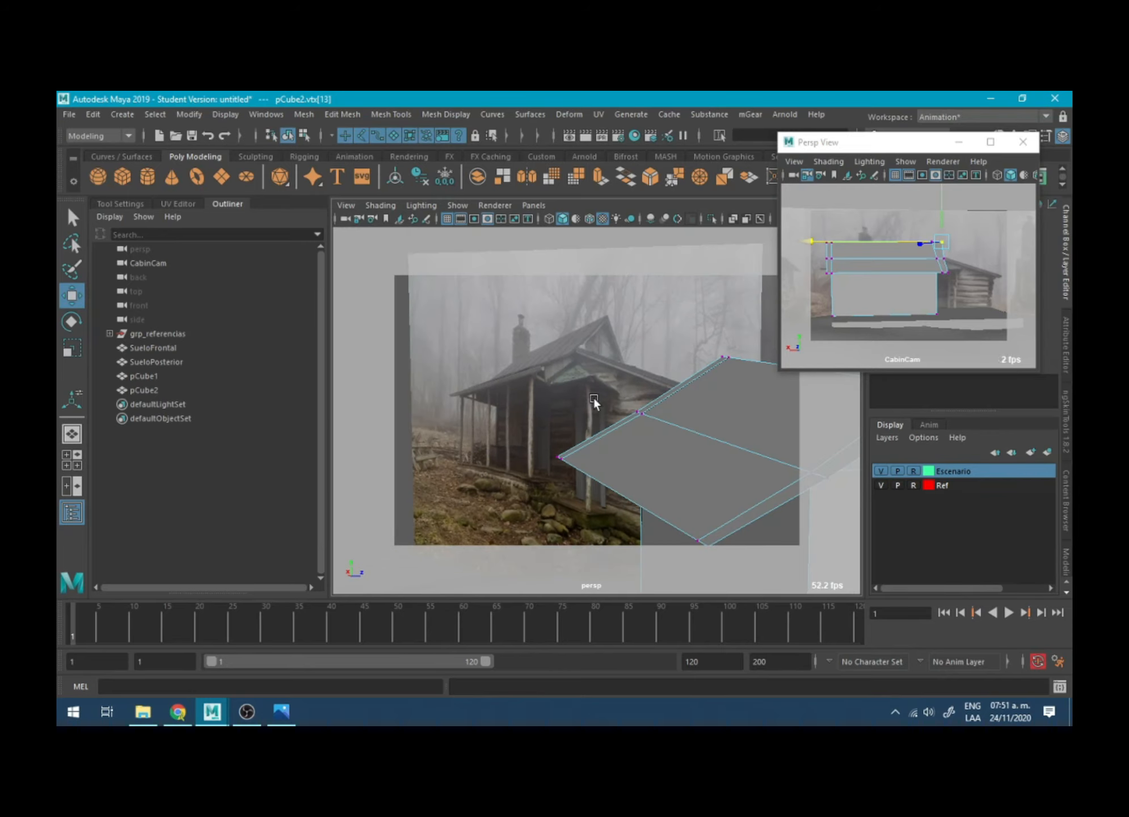
{"action": "left_click_drag", "start_coordinate": [593, 396], "coordinate": [672, 414], "text": "alt"}
{"action": "middle_click_drag", "start_coordinate": [468, 415], "coordinate": [643, 446], "text": "alt"}
{"action": "right_click_drag", "start_coordinate": [643, 446], "coordinate": [748, 476], "text": "alt"}
{"action": "middle_click_drag", "start_coordinate": [605, 439], "coordinate": [714, 423], "text": "alt"}
{"action": "left_click_drag", "start_coordinate": [614, 432], "coordinate": [605, 452], "text": "alt"}
{"action": "middle_click_drag", "start_coordinate": [575, 436], "coordinate": [544, 493], "text": "alt"}
{"action": "right_click_drag", "start_coordinate": [614, 427], "coordinate": [644, 351], "text": "alt"}
{"action": "middle_click_drag", "start_coordinate": [644, 352], "coordinate": [492, 346], "text": "alt"}
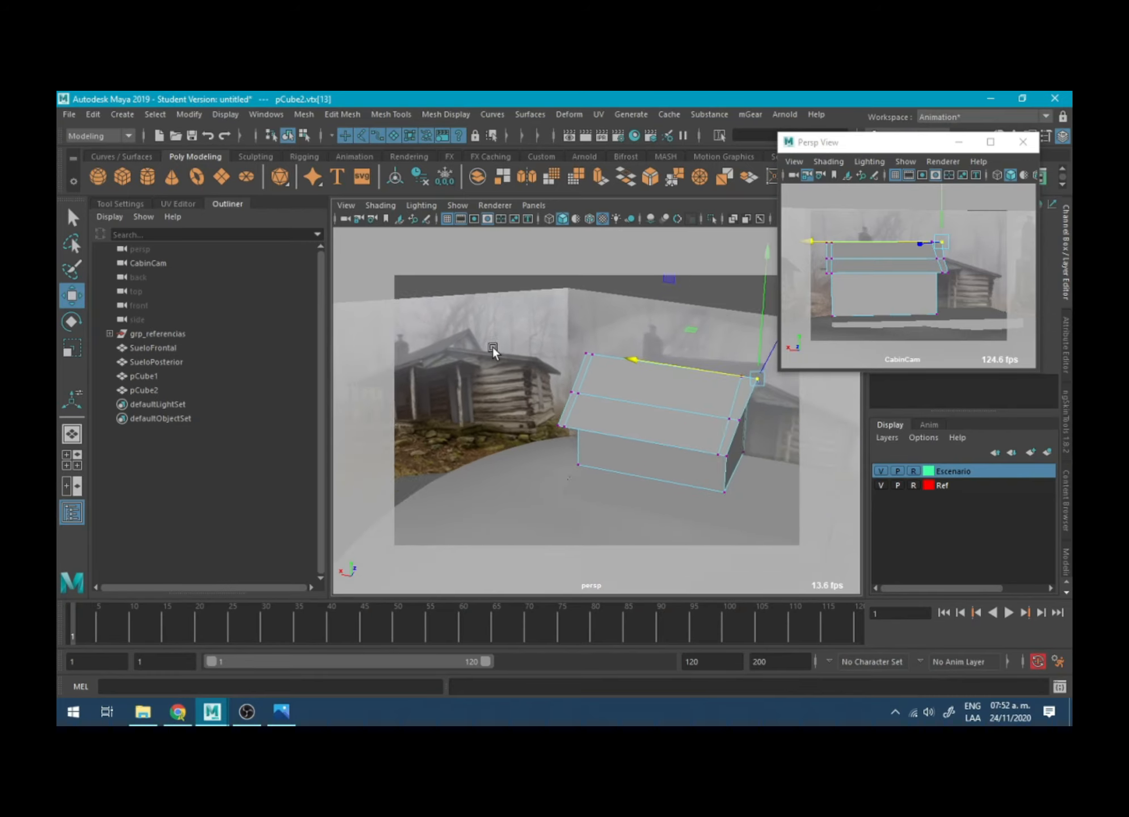
{"action": "left_click_drag", "start_coordinate": [493, 346], "coordinate": [633, 369], "text": "alt"}
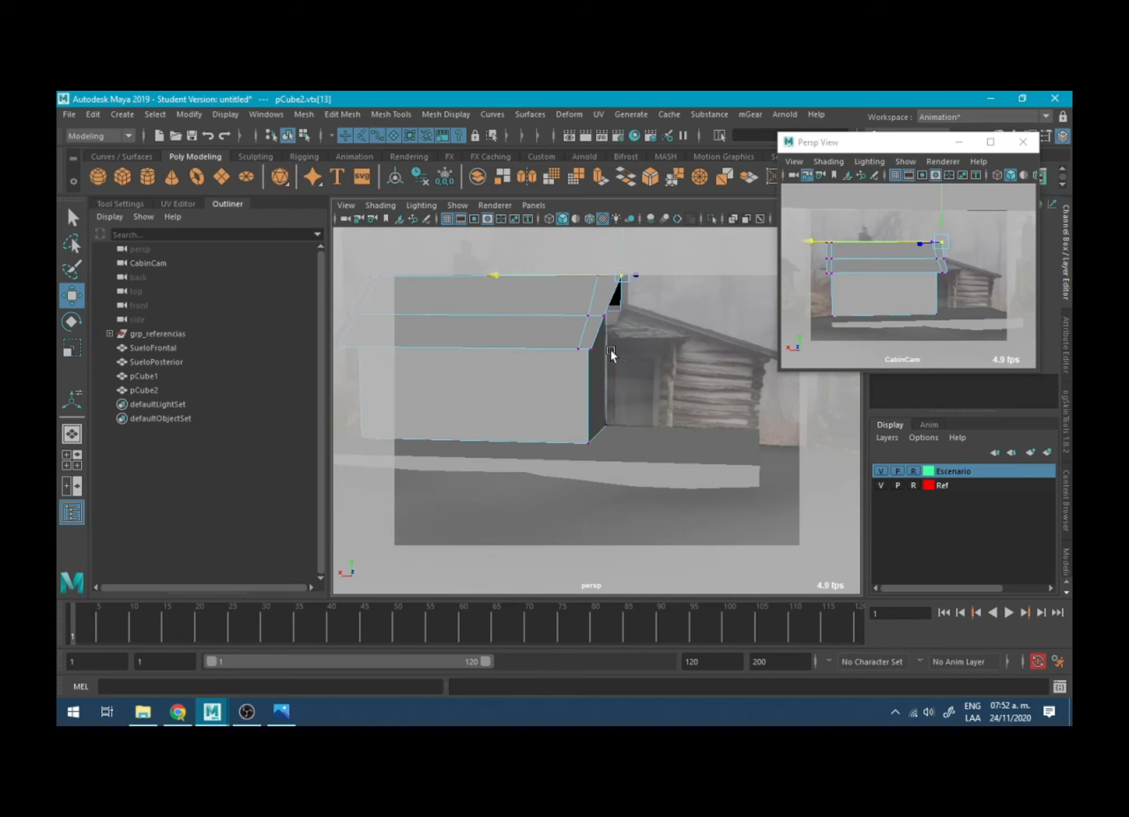
{"action": "right_click_drag", "start_coordinate": [611, 349], "coordinate": [645, 315]}
{"action": "left_click_drag", "start_coordinate": [646, 315], "coordinate": [524, 392], "text": "alt"}
{"action": "left_click", "coordinate": [147, 177]}
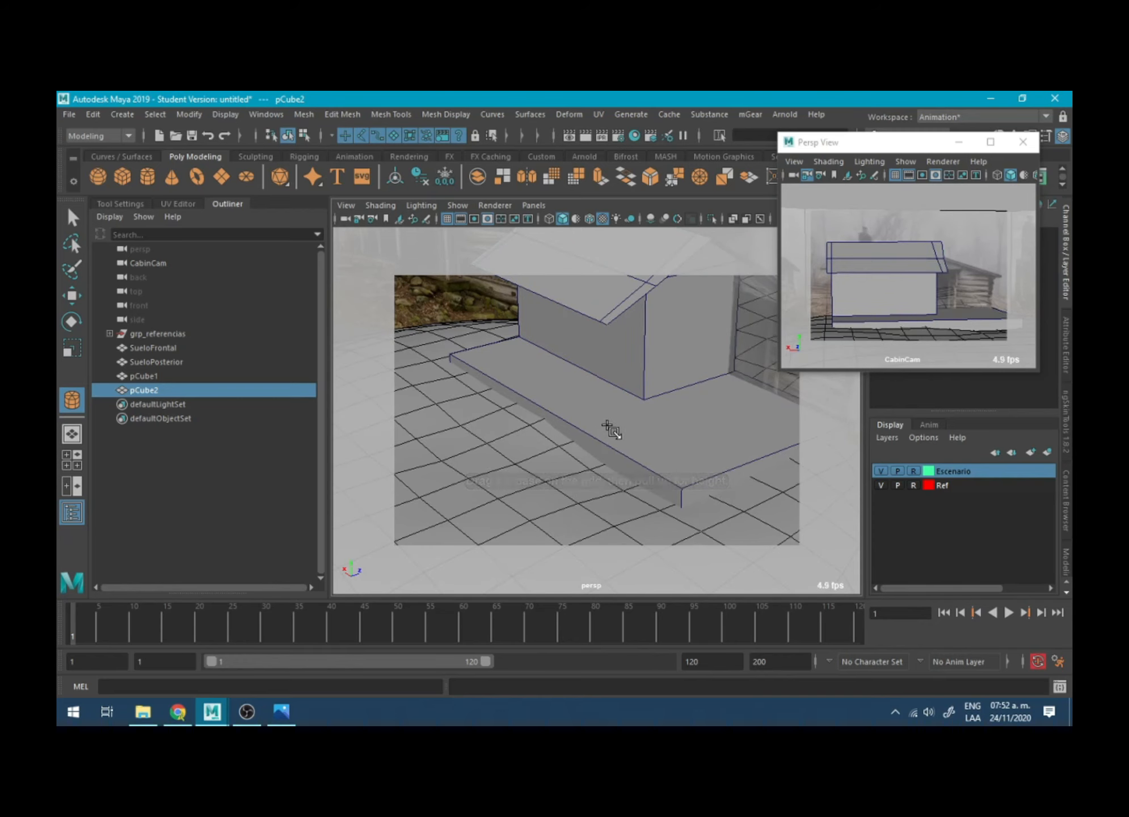
{"action": "left_click_drag", "start_coordinate": [617, 403], "coordinate": [641, 313]}
{"action": "key", "text": "w"}
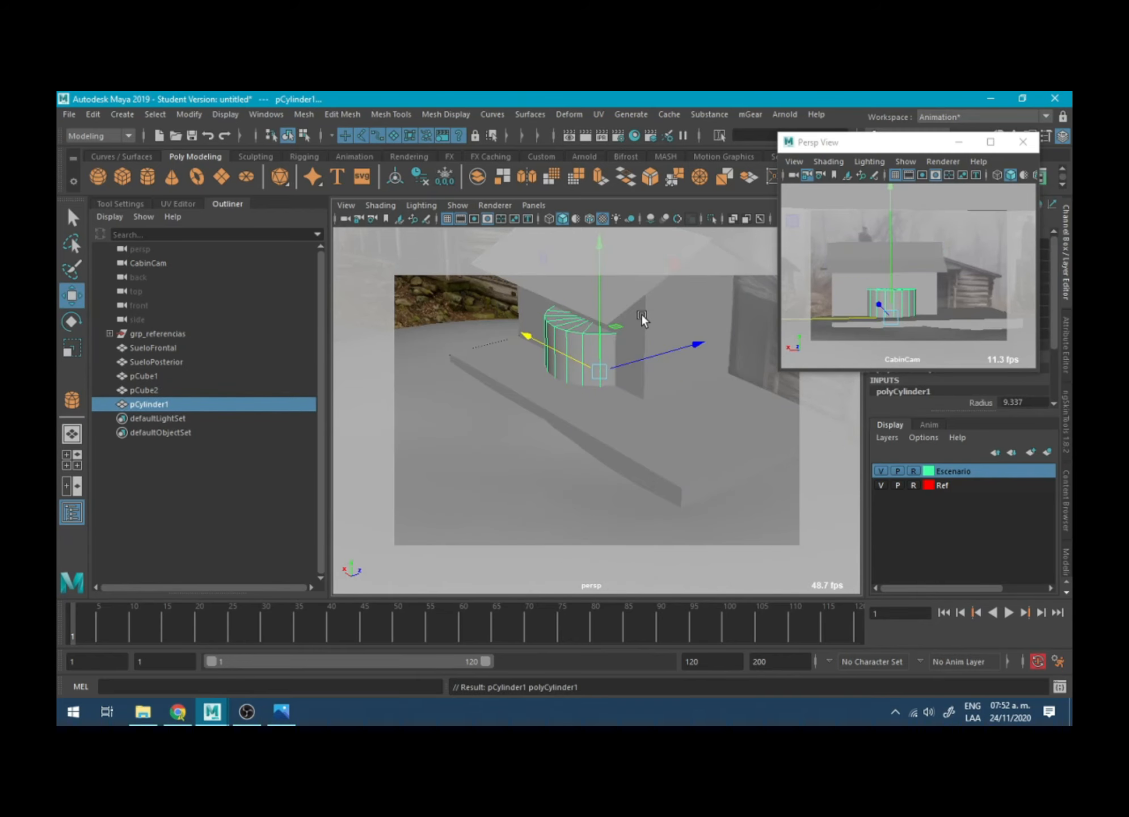
{"action": "left_click", "coordinate": [561, 410]}
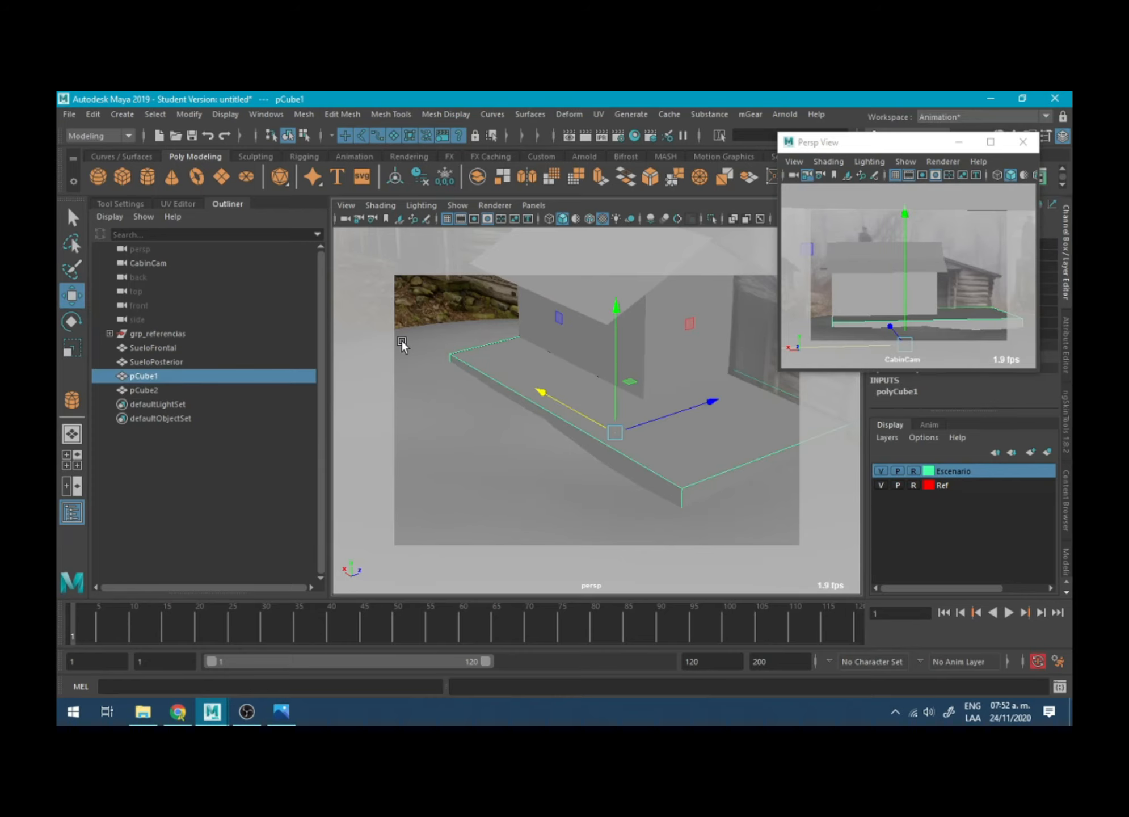
{"action": "left_click", "coordinate": [147, 176]}
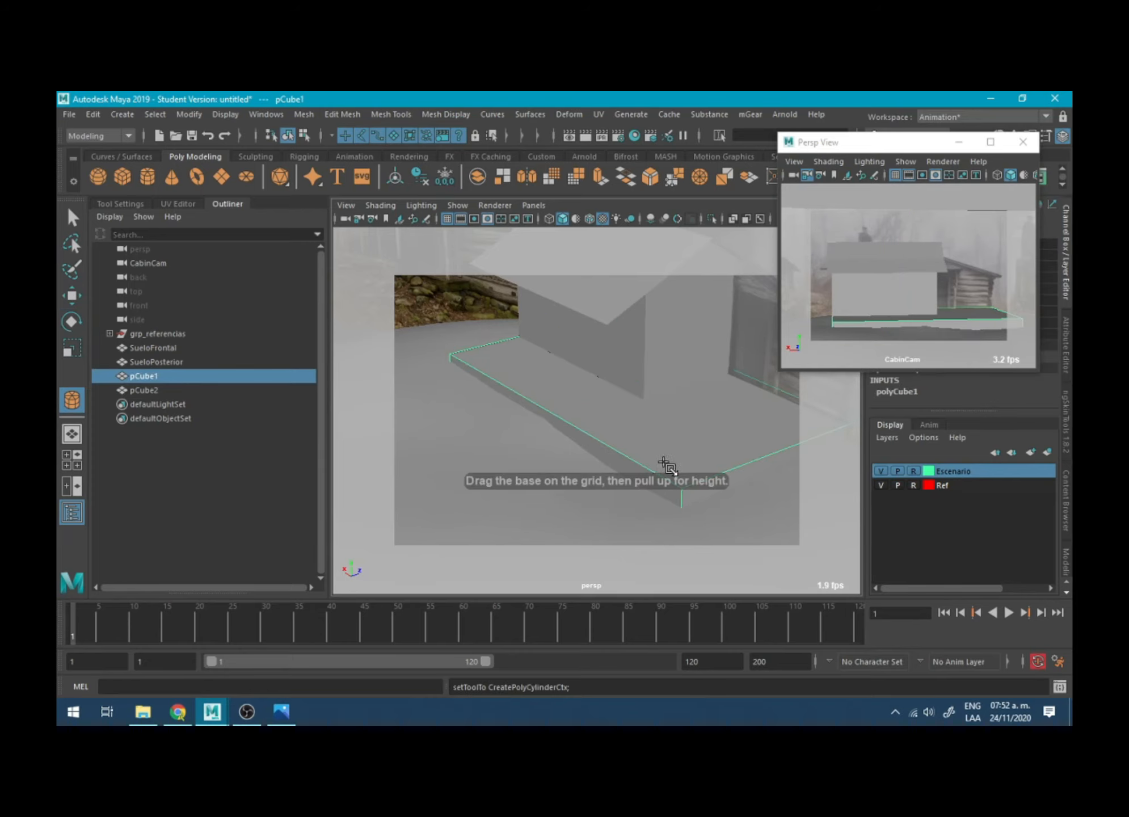
{"action": "left_click", "coordinate": [682, 487]}
{"action": "key", "text": "r"}
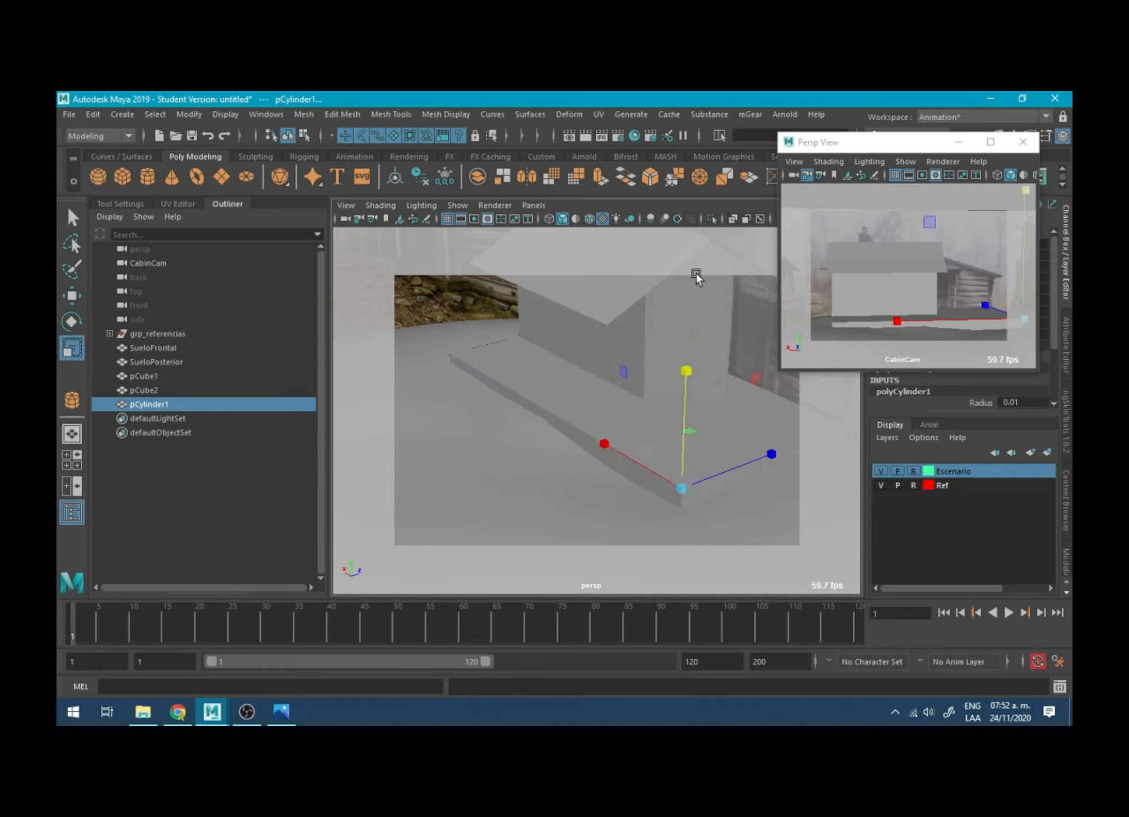
{"action": "key", "text": "Delete"}
- Create a cylinder of about 19.883 radius at the porch floor's front corner and scale it into a narrow upright post
{"action": "key", "text": "y"}
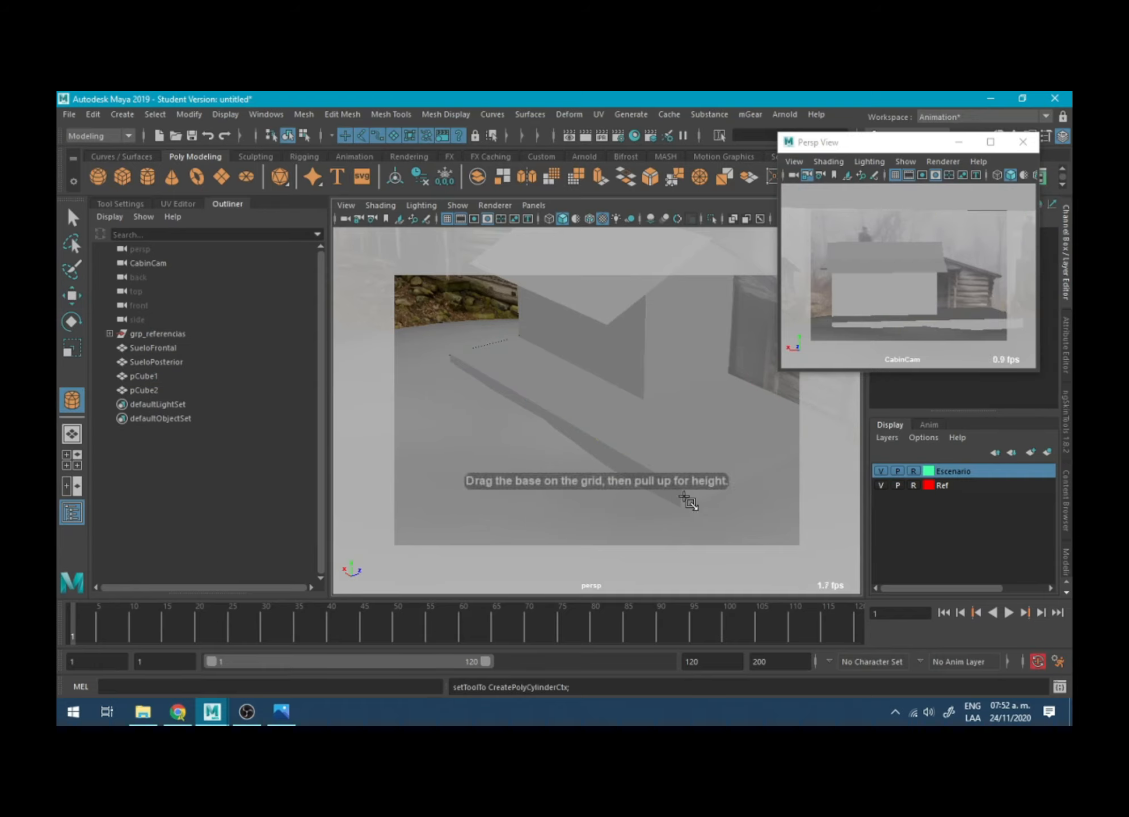
{"action": "left_click_drag", "start_coordinate": [682, 493], "coordinate": [725, 493]}
{"action": "left_click_drag", "start_coordinate": [701, 372], "coordinate": [705, 350]}
{"action": "key", "text": "r"}
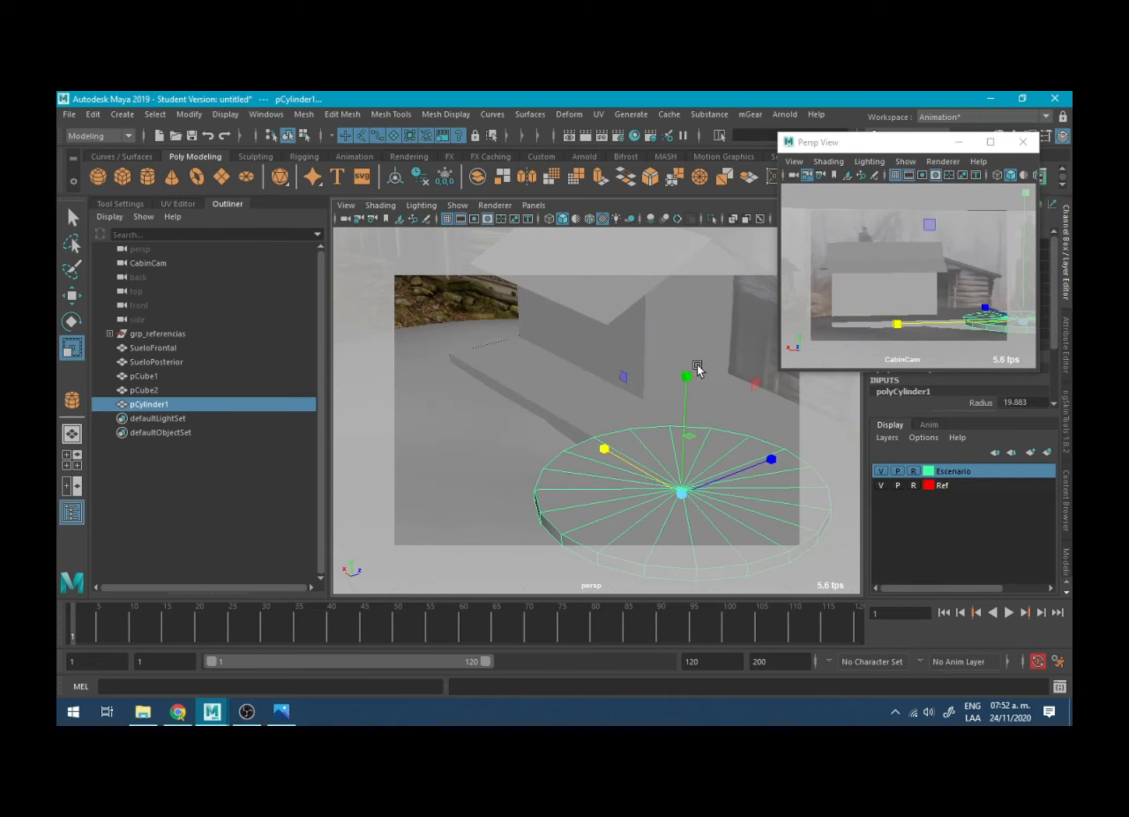
{"action": "left_click_drag", "start_coordinate": [687, 435], "coordinate": [603, 453]}
{"action": "left_click_drag", "start_coordinate": [686, 376], "coordinate": [687, 301]}
{"action": "left_click_drag", "start_coordinate": [688, 434], "coordinate": [702, 397]}
- Move the cylinder's pivot down to the centre of its base
{"action": "key", "text": "w"}
{"action": "key", "text": "f"}
{"action": "scroll", "coordinate": [673, 445], "scroll_direction": "down", "scroll_amount": 4}
{"action": "mouse_move", "coordinate": [620, 391]}
{"action": "left_mouse_down", "text": "alt"}
{"action": "mouse_move", "coordinate": [588, 318]}
{"action": "mouse_move", "coordinate": [611, 379]}
{"action": "left_mouse_up", "text": "alt"}
{"action": "key", "text": "d"}
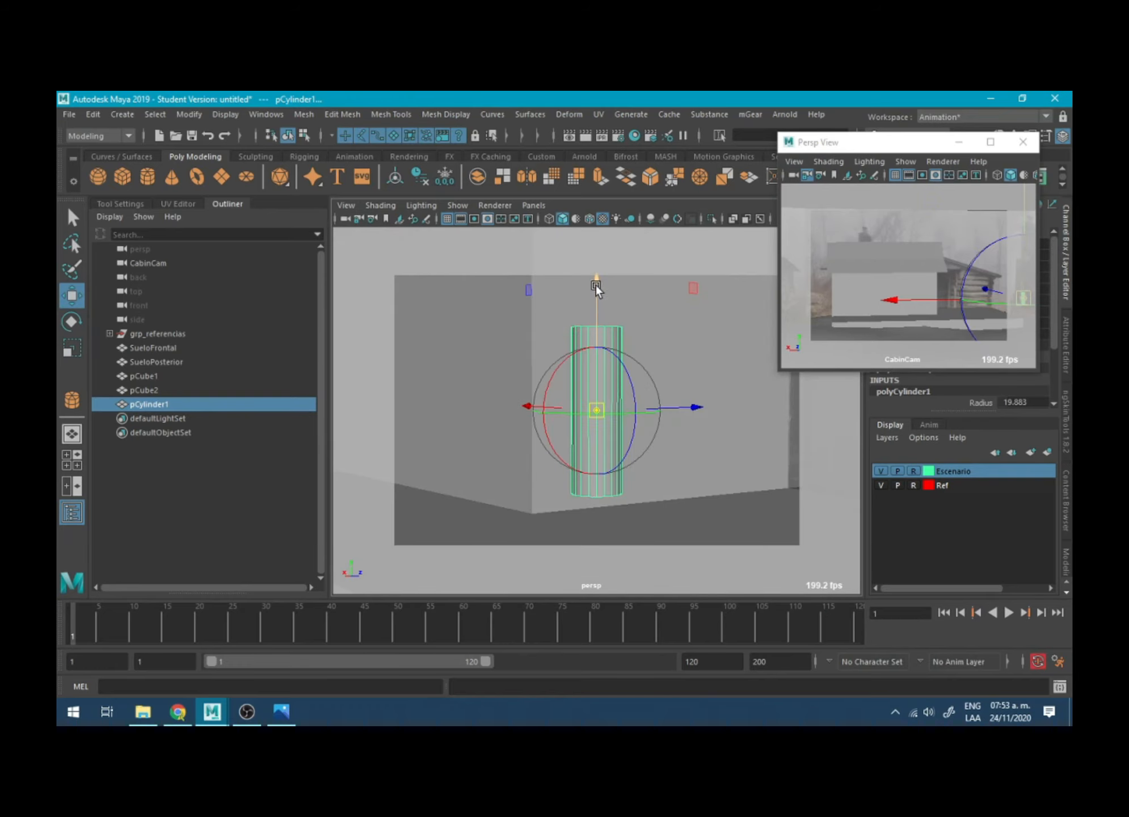
{"action": "left_click_drag", "start_coordinate": [594, 284], "coordinate": [600, 479]}
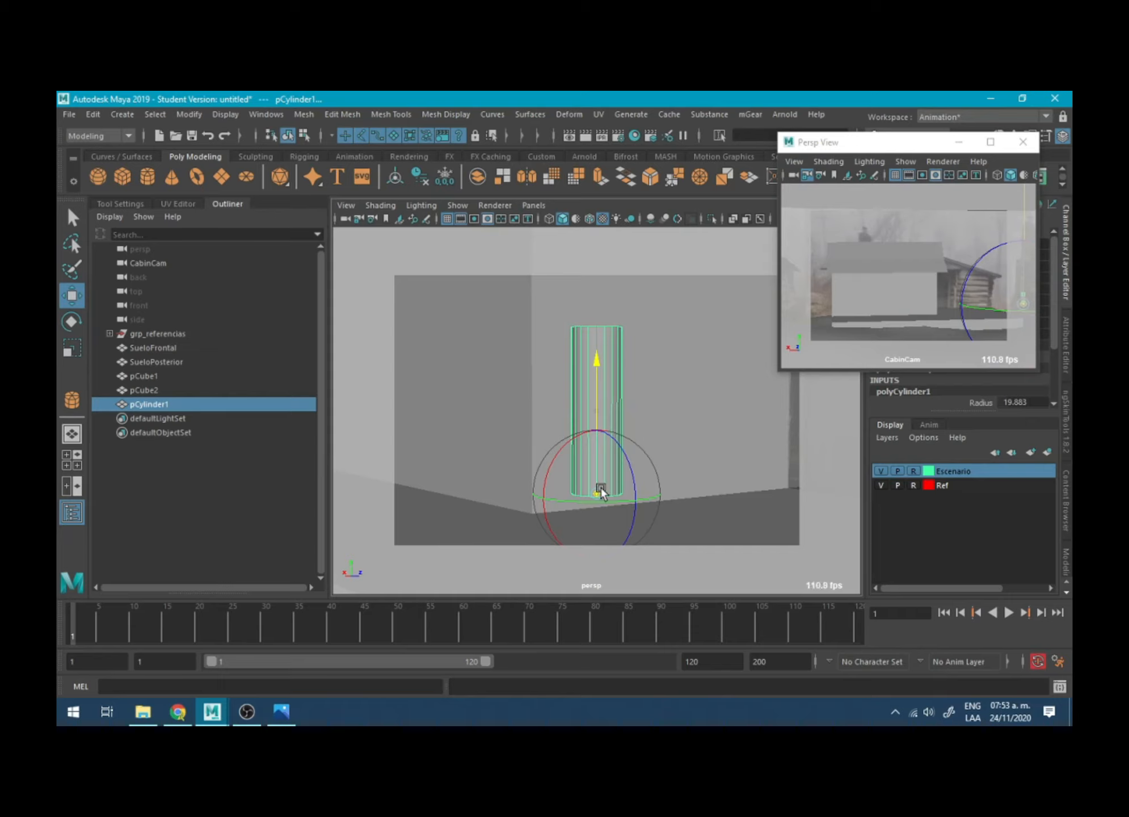
- Move the cylinder along the porch floor's front edge to the opposite corner
{"action": "scroll", "coordinate": [519, 358], "scroll_direction": "down", "scroll_amount": 5}
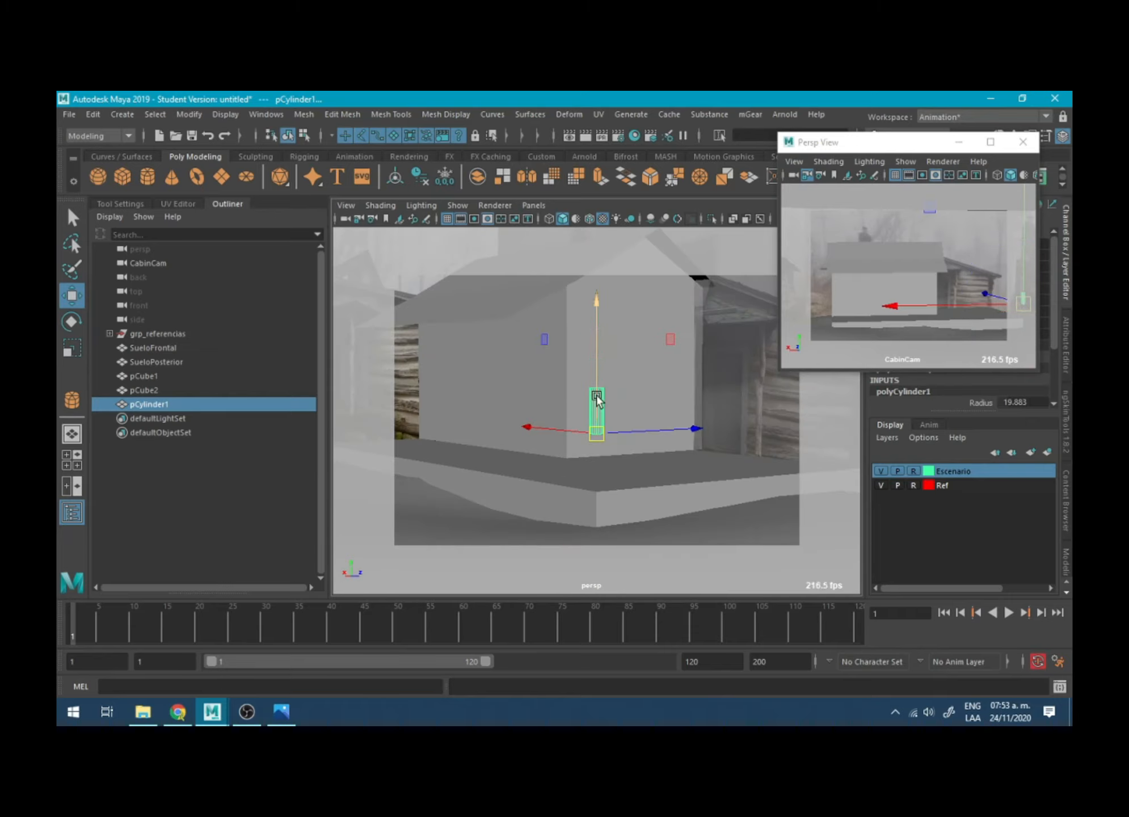
{"action": "left_click_drag", "start_coordinate": [596, 399], "coordinate": [689, 539]}
{"action": "left_click_drag", "start_coordinate": [637, 430], "coordinate": [585, 419]}
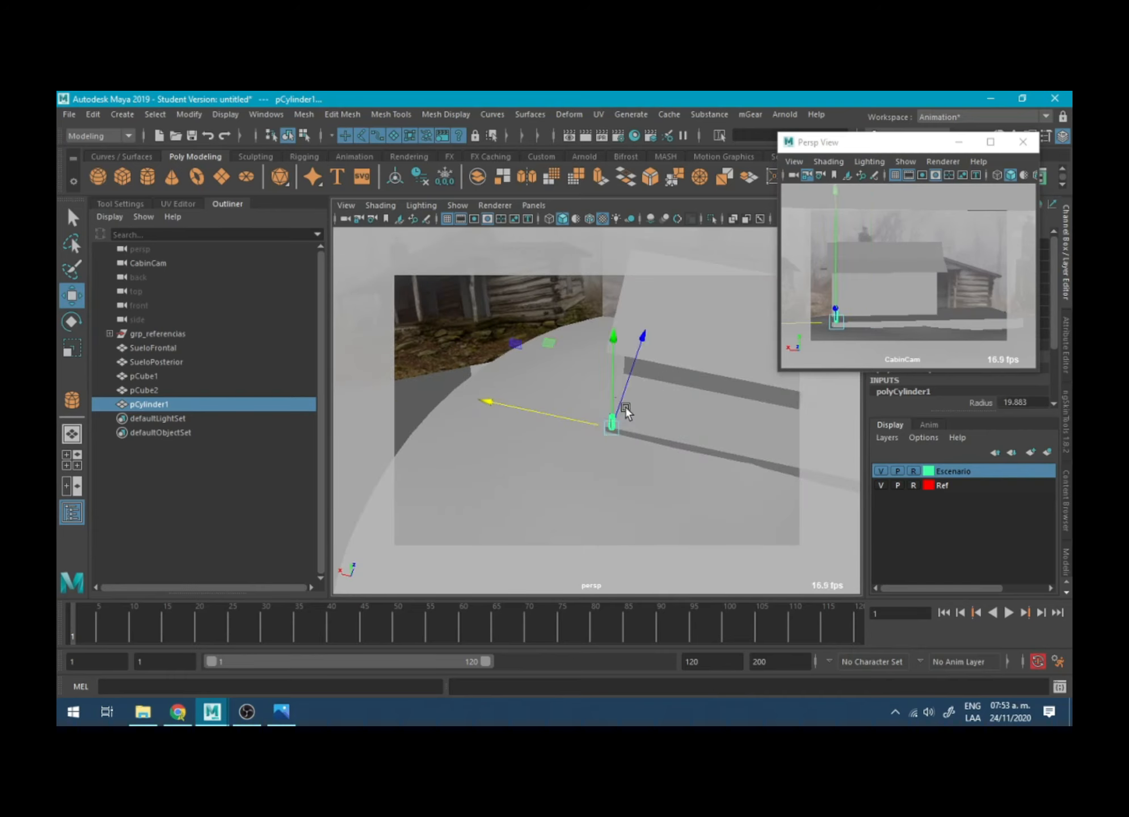
{"action": "left_click_drag", "start_coordinate": [633, 359], "coordinate": [544, 419], "text": "alt"}
{"action": "left_click", "coordinate": [544, 420]}
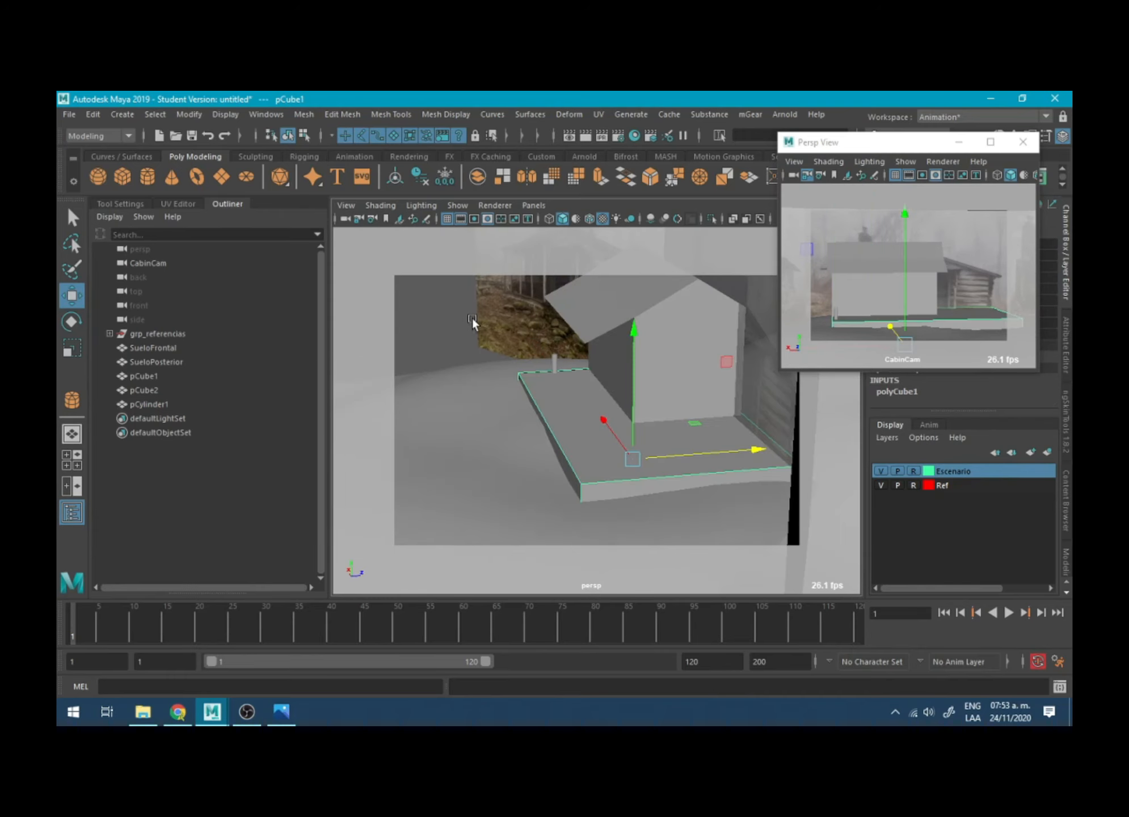
{"action": "right_click_drag", "start_coordinate": [472, 316], "coordinate": [431, 316]}
{"action": "left_click_drag", "start_coordinate": [472, 318], "coordinate": [440, 326], "text": "alt"}
{"action": "left_click_drag", "start_coordinate": [489, 340], "coordinate": [615, 494]}
{"action": "left_click_drag", "start_coordinate": [632, 439], "coordinate": [657, 439]}
{"action": "left_click_drag", "start_coordinate": [533, 397], "coordinate": [578, 377], "text": "alt"}
{"action": "left_click", "coordinate": [493, 360]}
{"action": "right_click_drag", "start_coordinate": [493, 361], "coordinate": [527, 316]}
{"action": "left_click", "coordinate": [491, 359]}
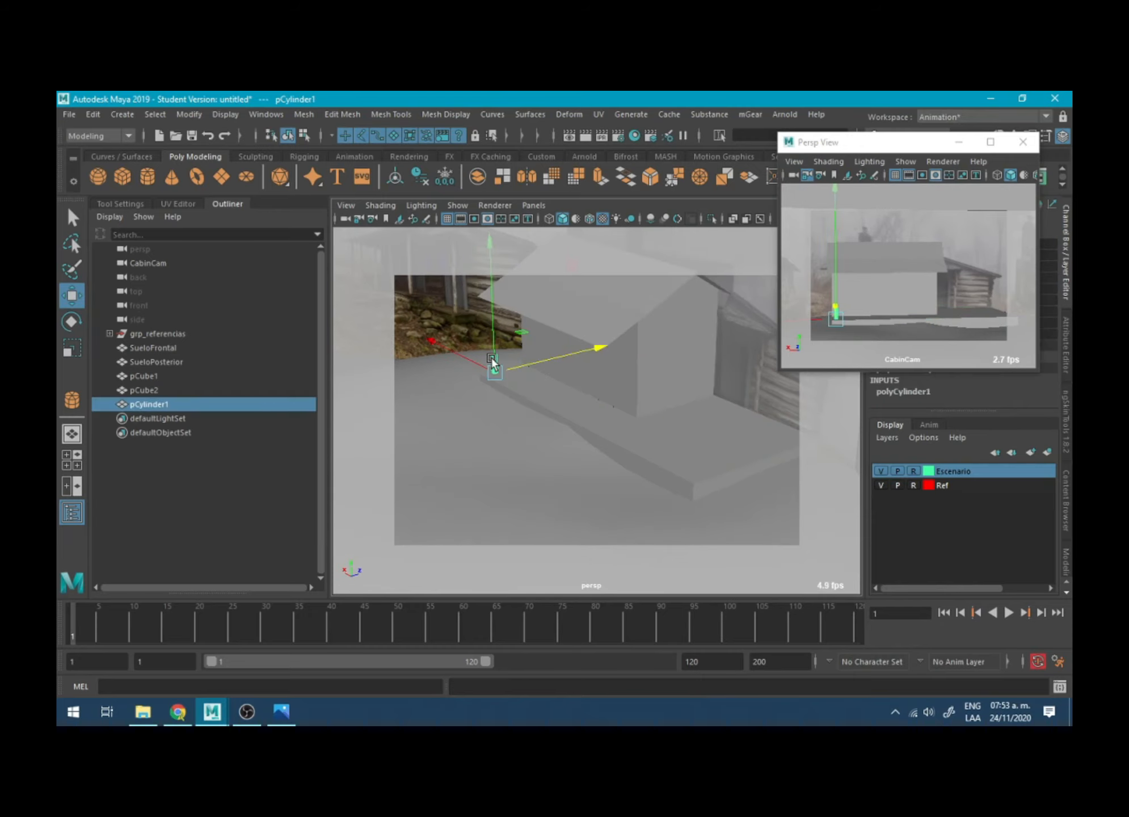
- Stretch the post up to the porch roof with a Y scale of about 9.204, and thin it to about 0.02 in X and Z
{"action": "key", "text": "f"}
{"action": "left_click_drag", "start_coordinate": [497, 418], "coordinate": [588, 295], "text": "alt"}
{"action": "key", "text": "r"}
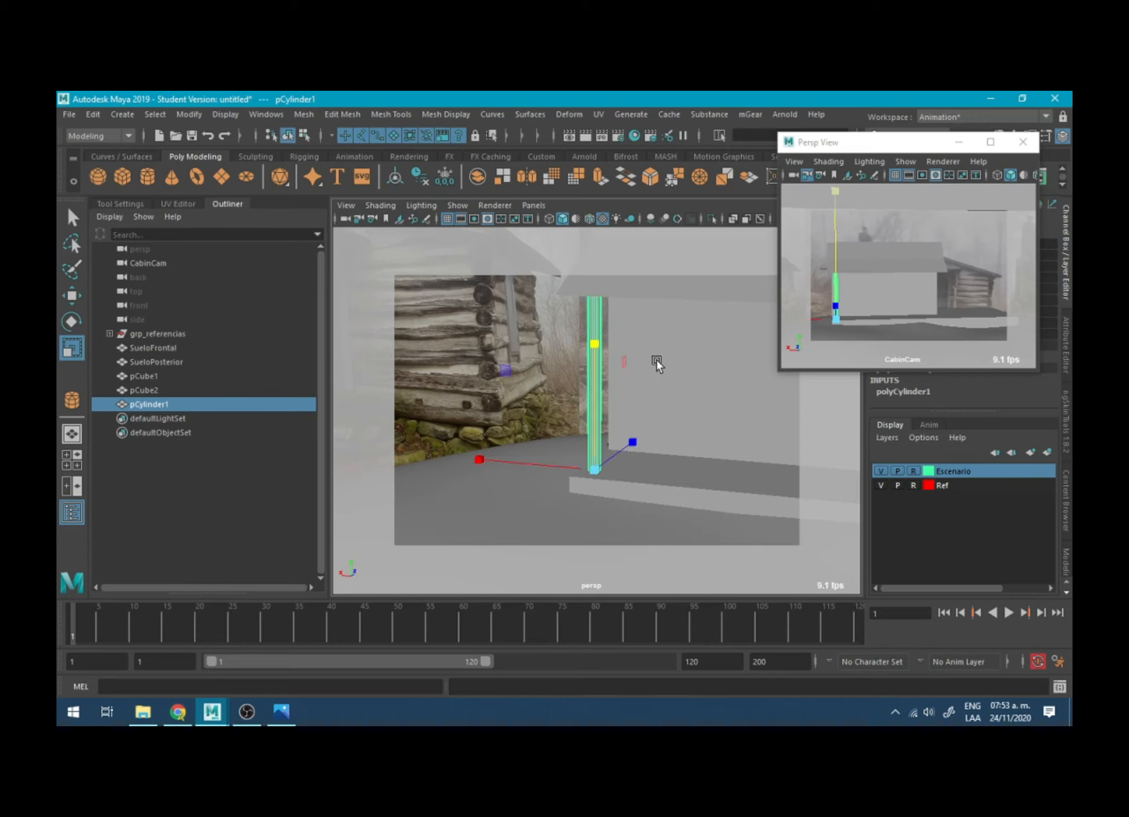
{"action": "left_click_drag", "start_coordinate": [656, 360], "coordinate": [544, 358], "text": "alt"}
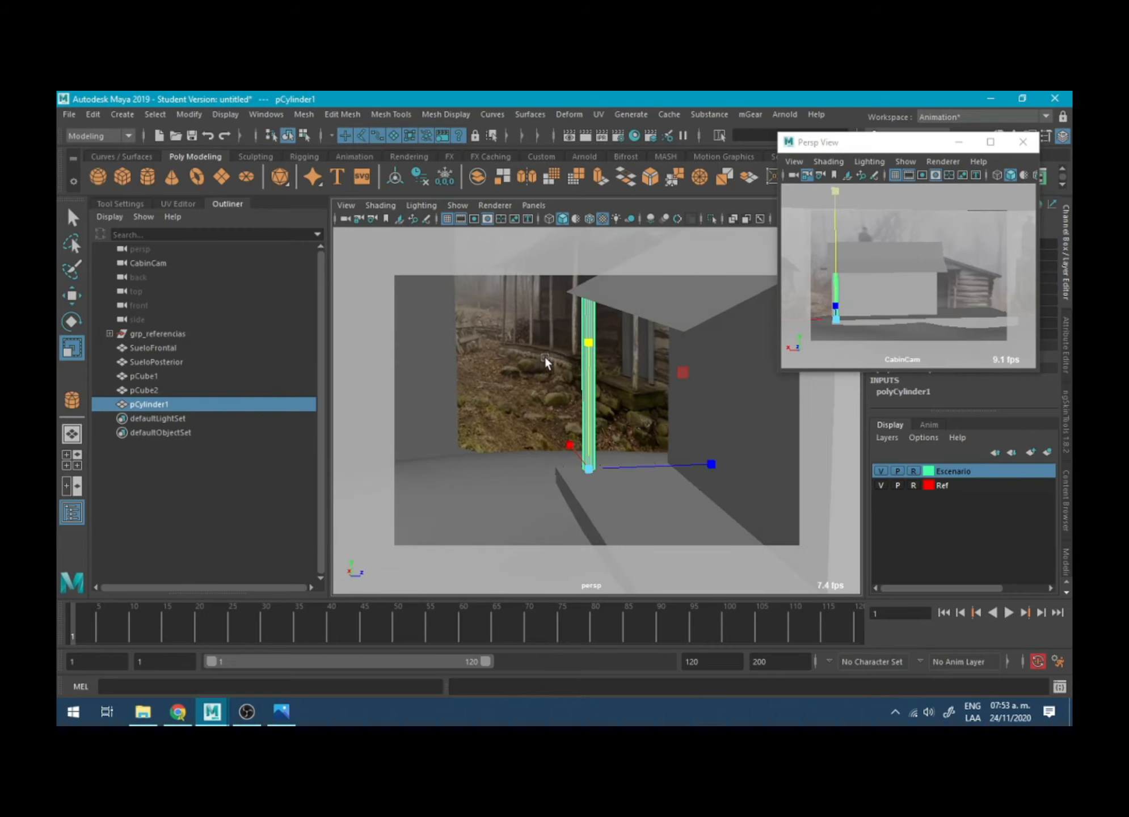
{"action": "key", "text": "r"}
{"action": "left_click_drag", "start_coordinate": [631, 431], "coordinate": [672, 455], "text": "alt"}
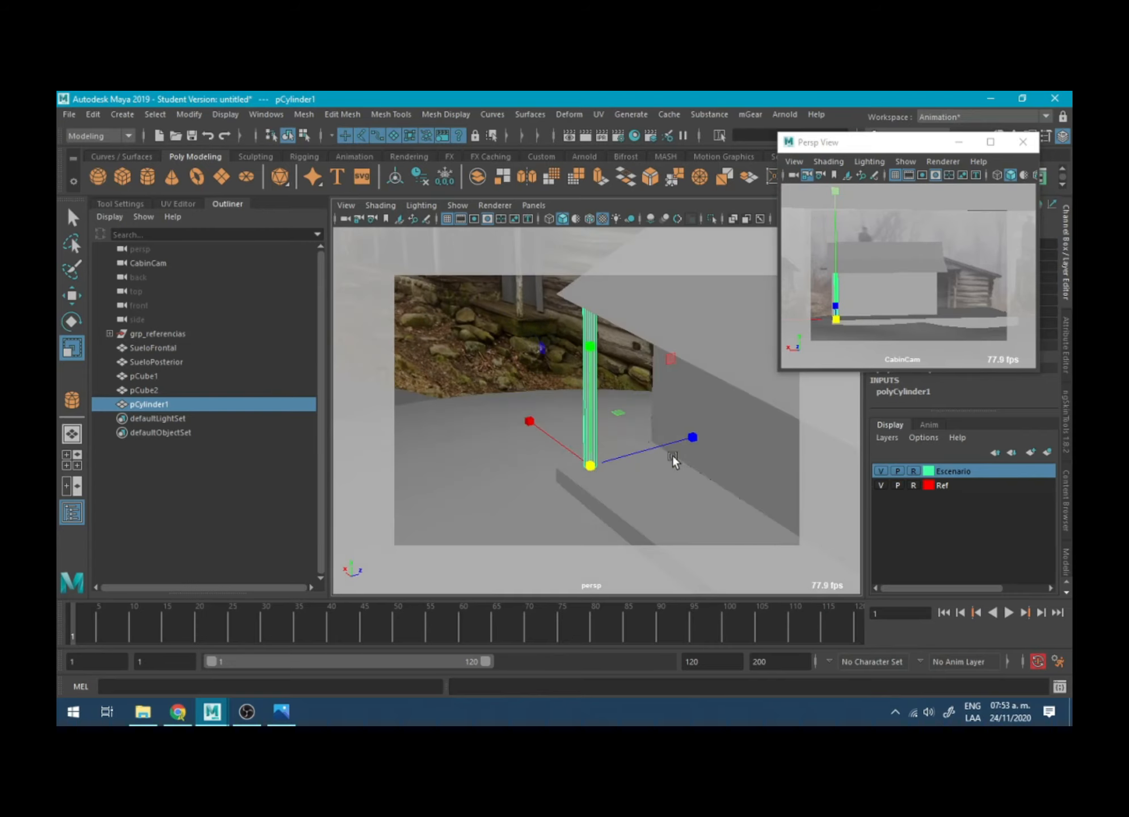
{"action": "left_click_drag", "start_coordinate": [620, 409], "coordinate": [590, 413]}
{"action": "left_click_drag", "start_coordinate": [703, 410], "coordinate": [836, 397], "text": "alt"}
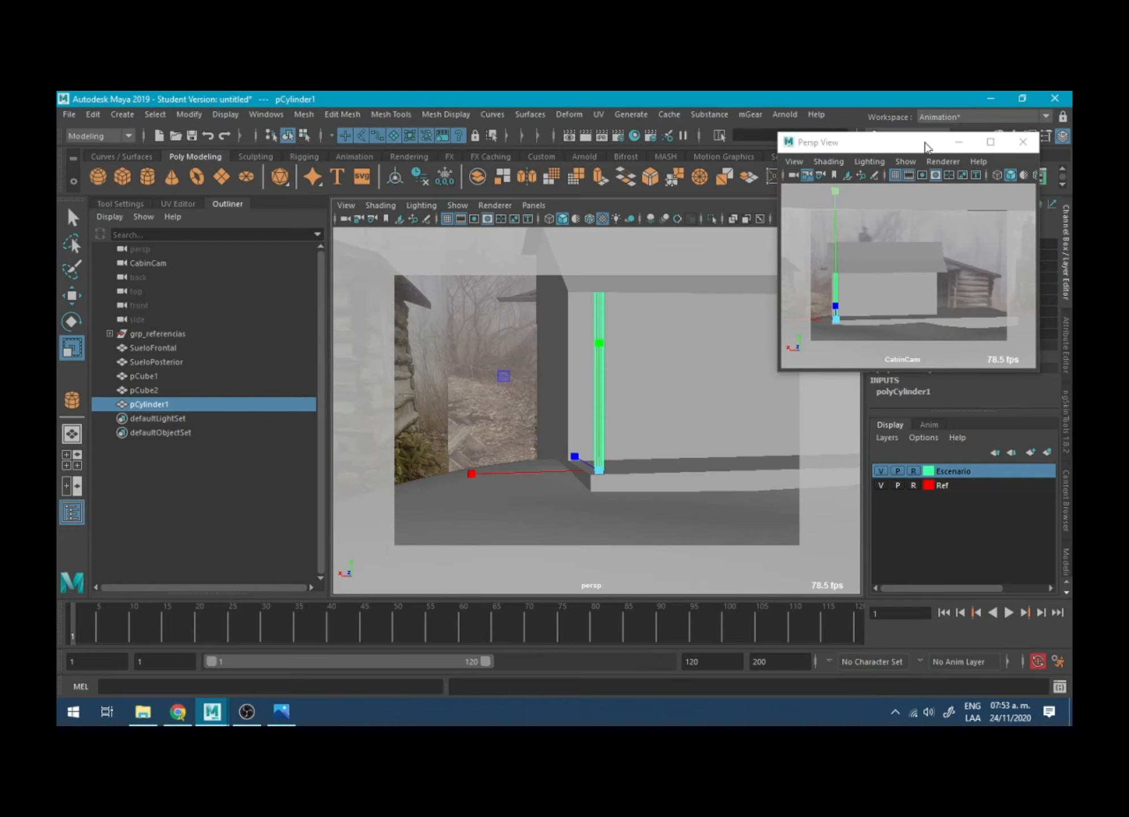
- Move the CabinCam view off the channel settings, then set the post's axis subdivisions to 8 and its height subdivisions to 6
{"action": "left_click_drag", "start_coordinate": [925, 143], "coordinate": [257, 145]}
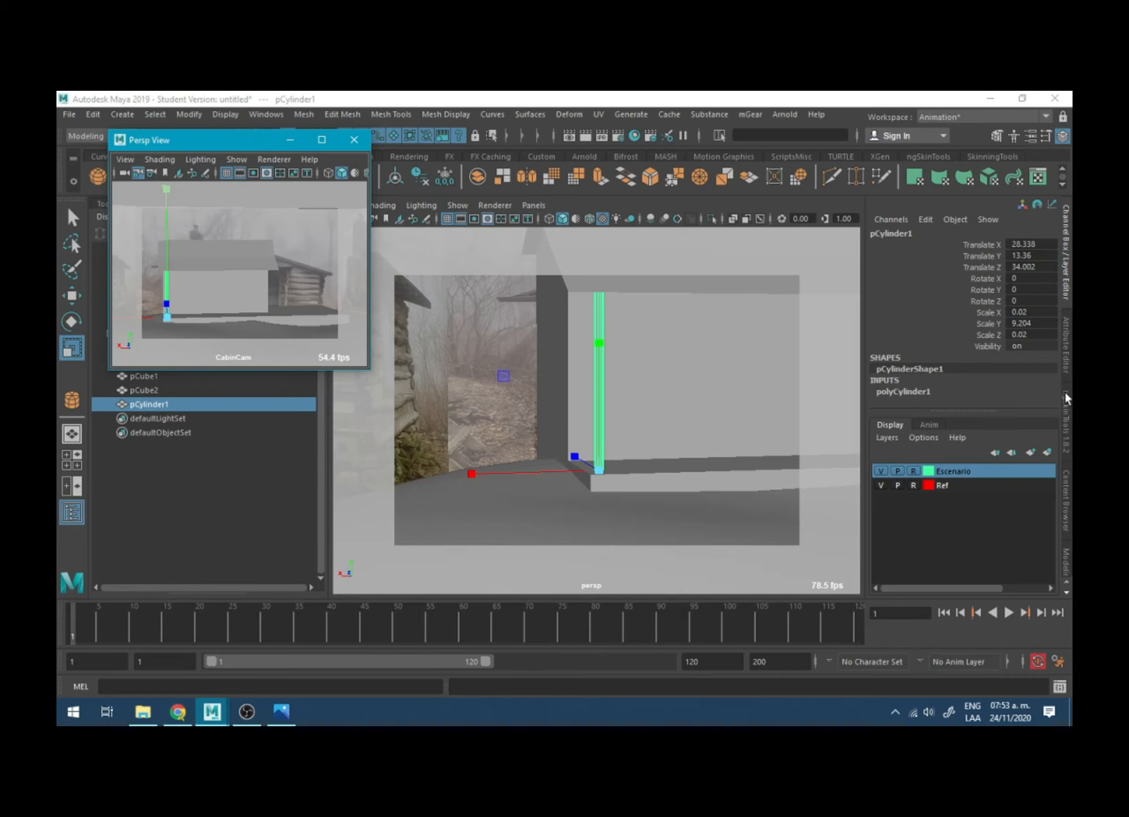
{"action": "left_click", "coordinate": [920, 390]}
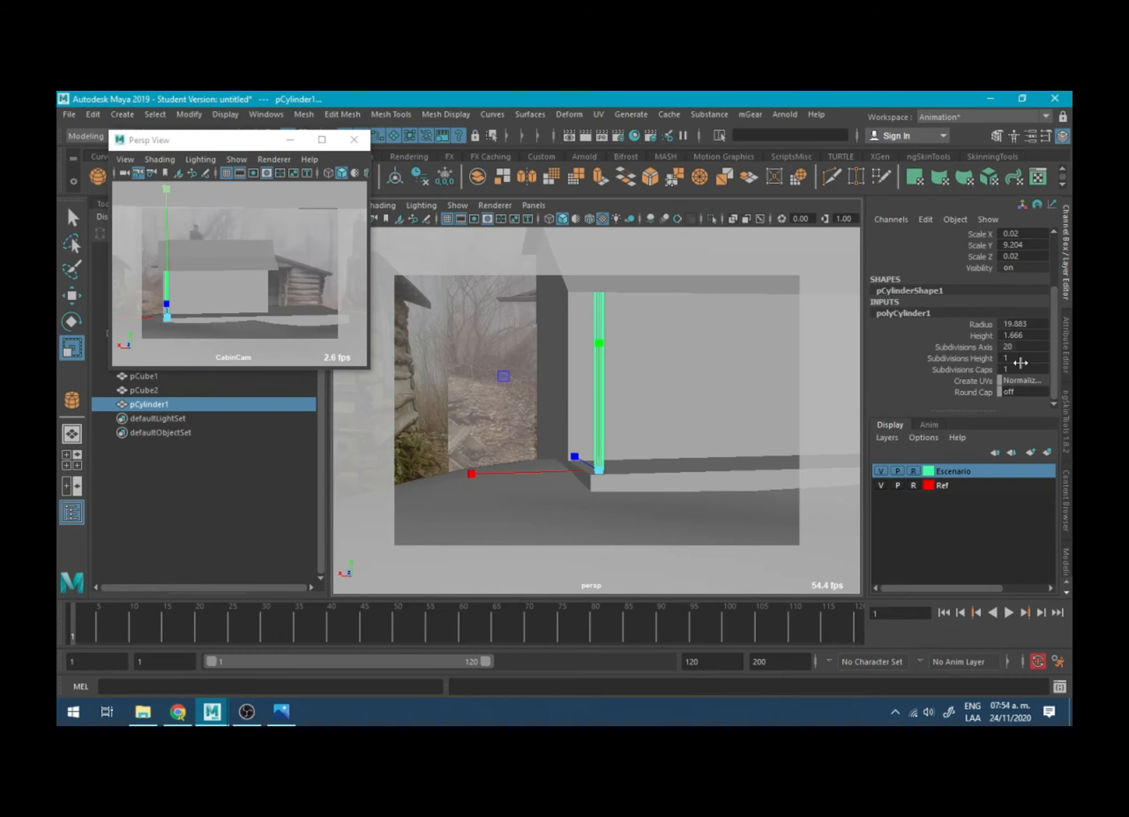
{"action": "double_click", "coordinate": [1025, 347]}
{"action": "key", "text": "Return"}
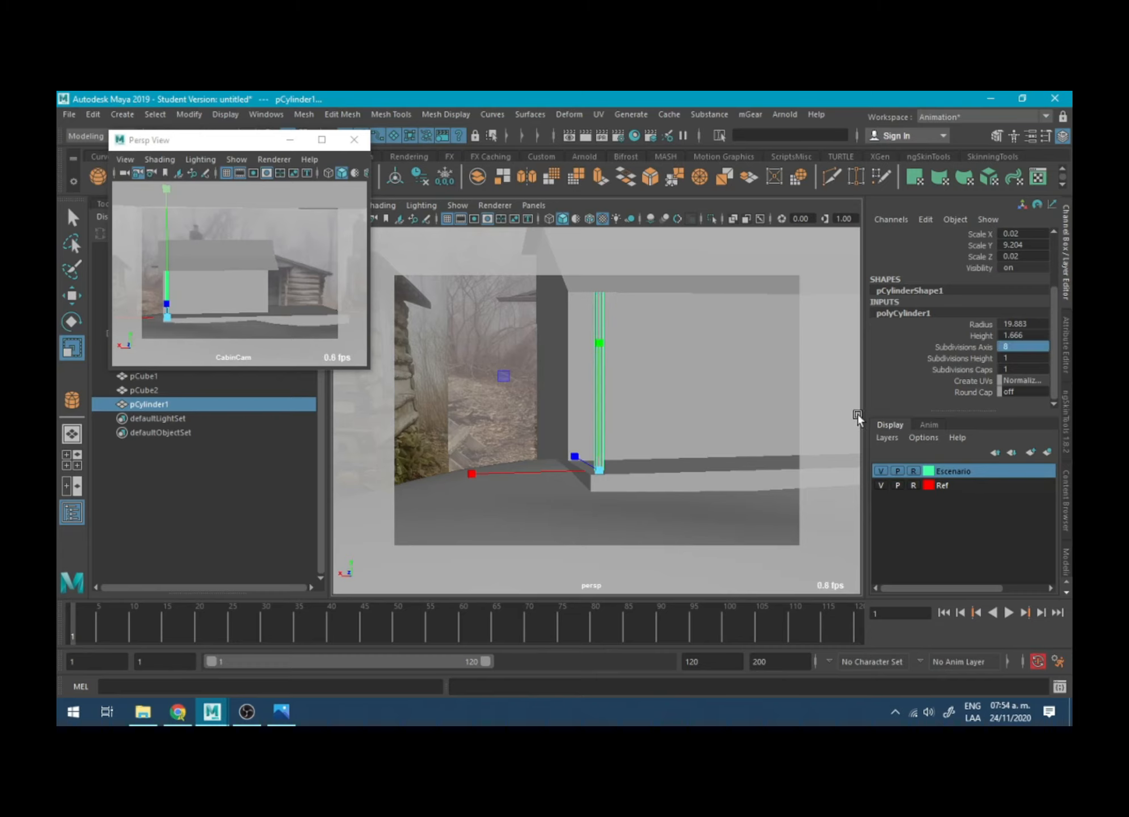
{"action": "left_click_drag", "start_coordinate": [682, 405], "coordinate": [570, 437], "text": "alt"}
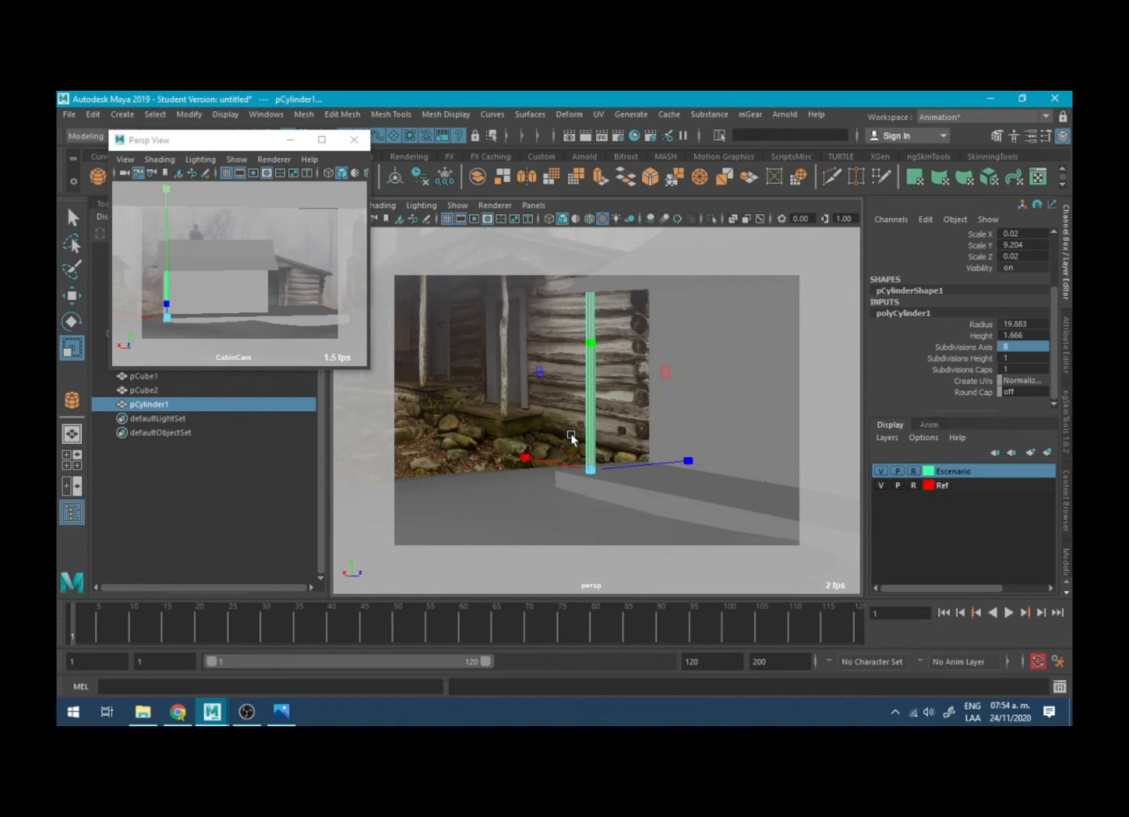
{"action": "left_click", "coordinate": [953, 355]}
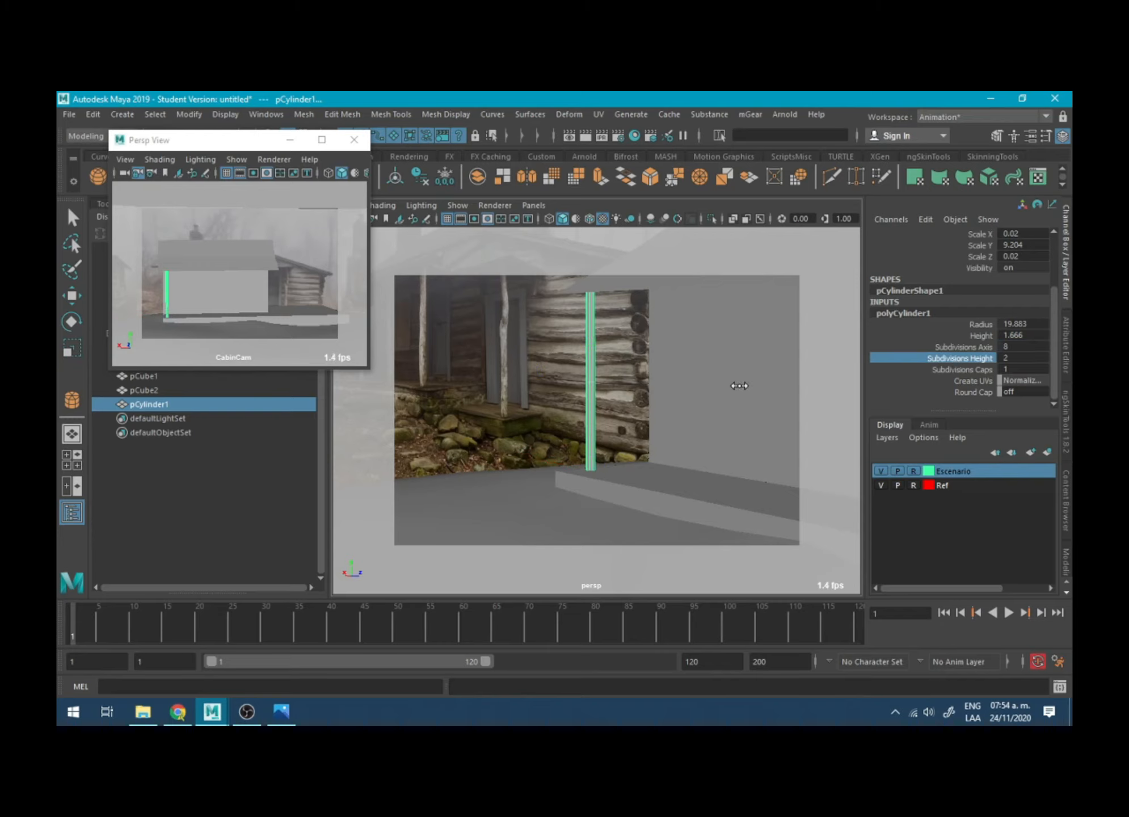
{"action": "middle_click_drag", "start_coordinate": [739, 385], "coordinate": [763, 385]}
- Shift the post's rings of vertices sideways at different heights to give it an irregular, log-like shape
{"action": "left_click_drag", "start_coordinate": [641, 383], "coordinate": [713, 381], "text": "alt"}
{"action": "right_click_drag", "start_coordinate": [612, 349], "coordinate": [554, 322]}
{"action": "key", "text": "w"}
{"action": "left_click_drag", "start_coordinate": [611, 352], "coordinate": [554, 350]}
{"action": "left_click_drag", "start_coordinate": [572, 309], "coordinate": [611, 326]}
{"action": "left_click_drag", "start_coordinate": [559, 322], "coordinate": [556, 321]}
{"action": "mouse_move", "coordinate": [578, 400]}
{"action": "left_mouse_down"}
{"action": "mouse_move", "coordinate": [606, 415]}
{"action": "mouse_move", "coordinate": [559, 411]}
{"action": "left_mouse_up"}
{"action": "left_click_drag", "start_coordinate": [579, 430], "coordinate": [548, 438]}
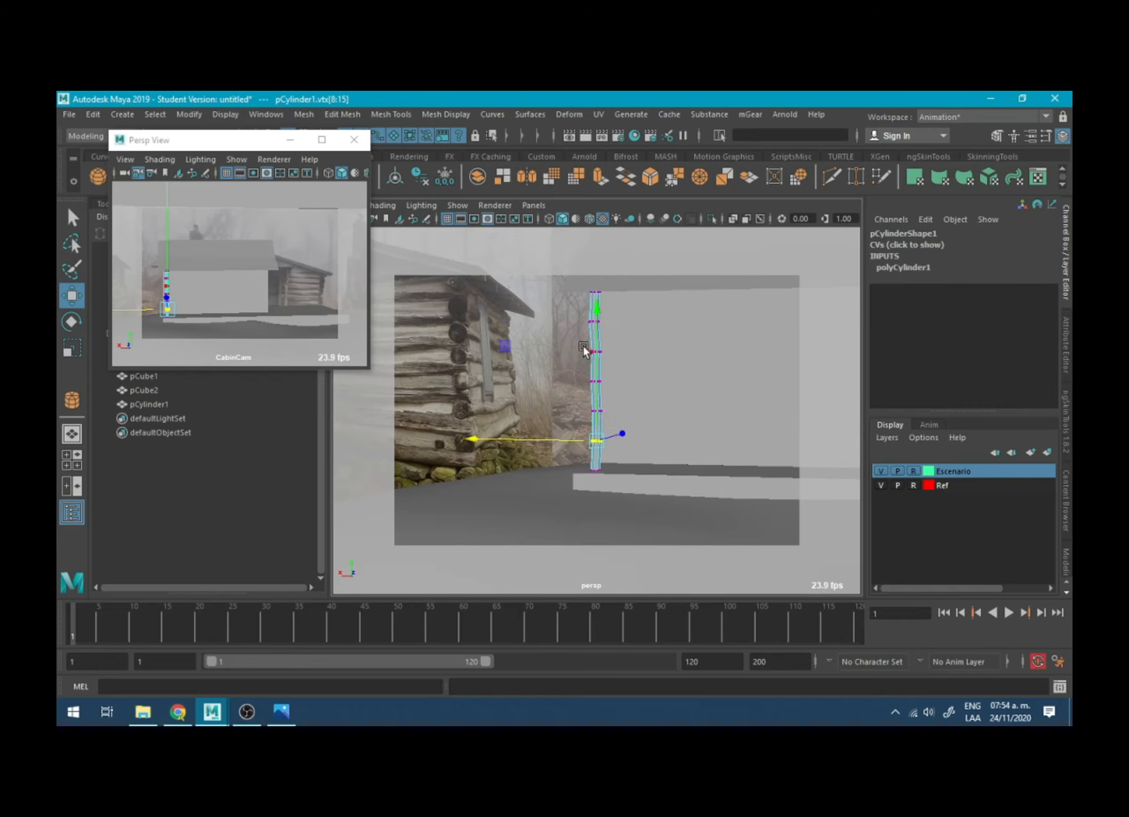
{"action": "right_click_drag", "start_coordinate": [584, 345], "coordinate": [644, 341]}
- Scale the whole post down slightly in X and Z to about 0.019
{"action": "key", "text": "r"}
{"action": "left_click_drag", "start_coordinate": [569, 433], "coordinate": [567, 447], "text": "alt"}
{"action": "left_click_drag", "start_coordinate": [525, 422], "coordinate": [528, 423]}
- Turn on X-ray display and move the first post inward along X to match the reference photo
{"action": "scroll", "coordinate": [593, 340], "scroll_direction": "down", "scroll_amount": 5}
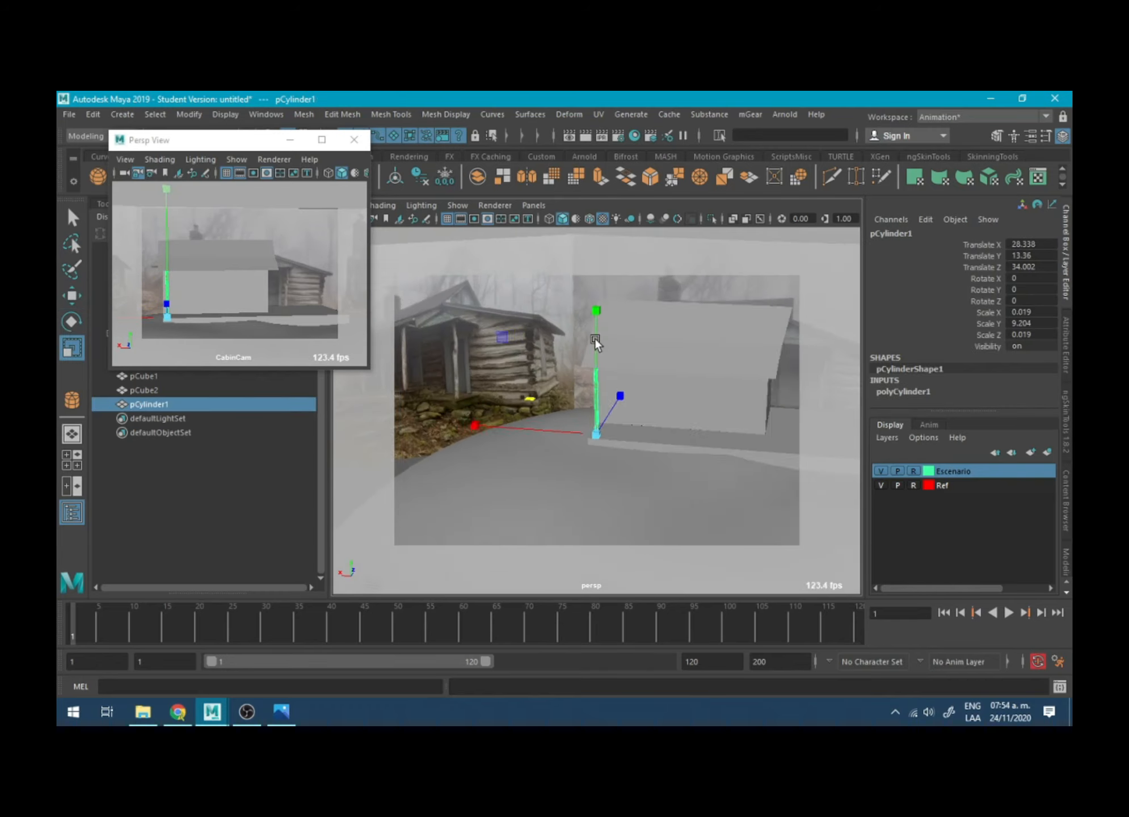
{"action": "mouse_move", "coordinate": [594, 337]}
{"action": "left_mouse_down", "text": "alt"}
{"action": "mouse_move", "coordinate": [615, 315]}
{"action": "mouse_move", "coordinate": [663, 303]}
{"action": "left_mouse_up", "text": "alt"}
{"action": "left_click", "coordinate": [733, 219]}
{"action": "key", "text": "w"}
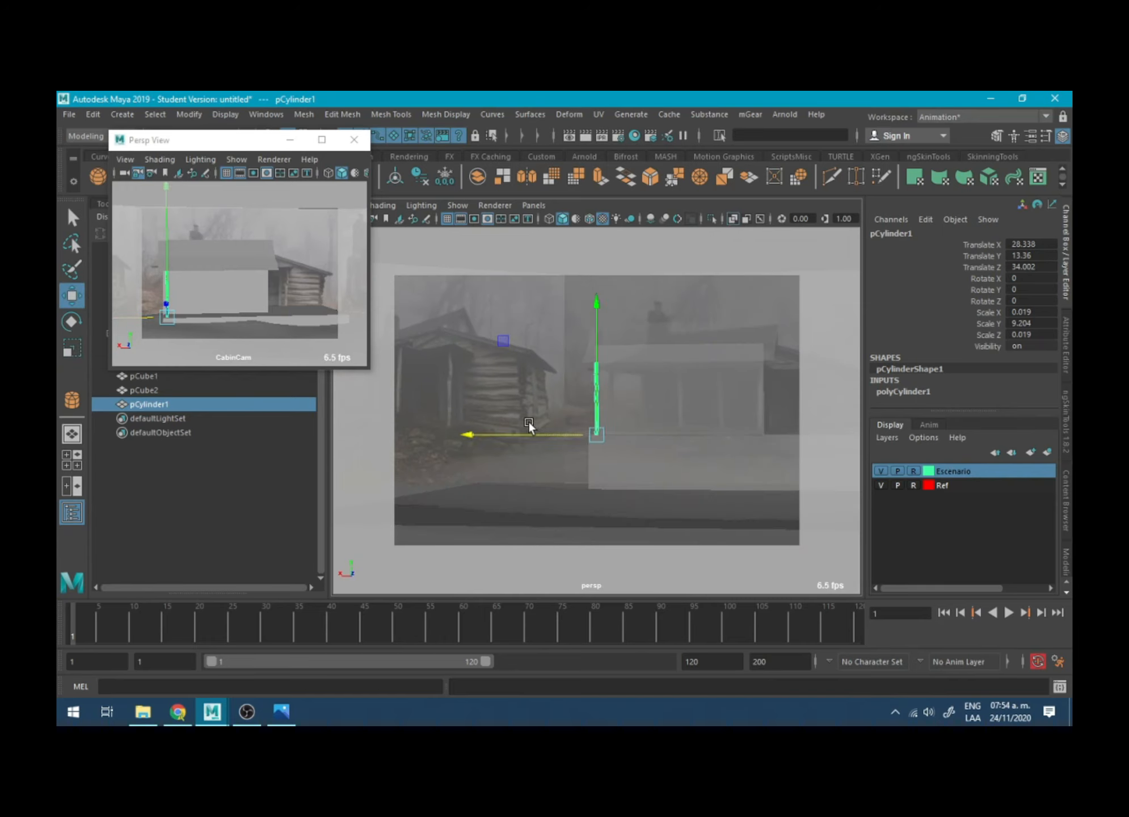
{"action": "left_click_drag", "start_coordinate": [528, 430], "coordinate": [635, 459]}
- Duplicate the post three times and space the copies along the porch at about X 10.842, 2.614 and -6.138
{"action": "key", "text": "ctrl+d"}
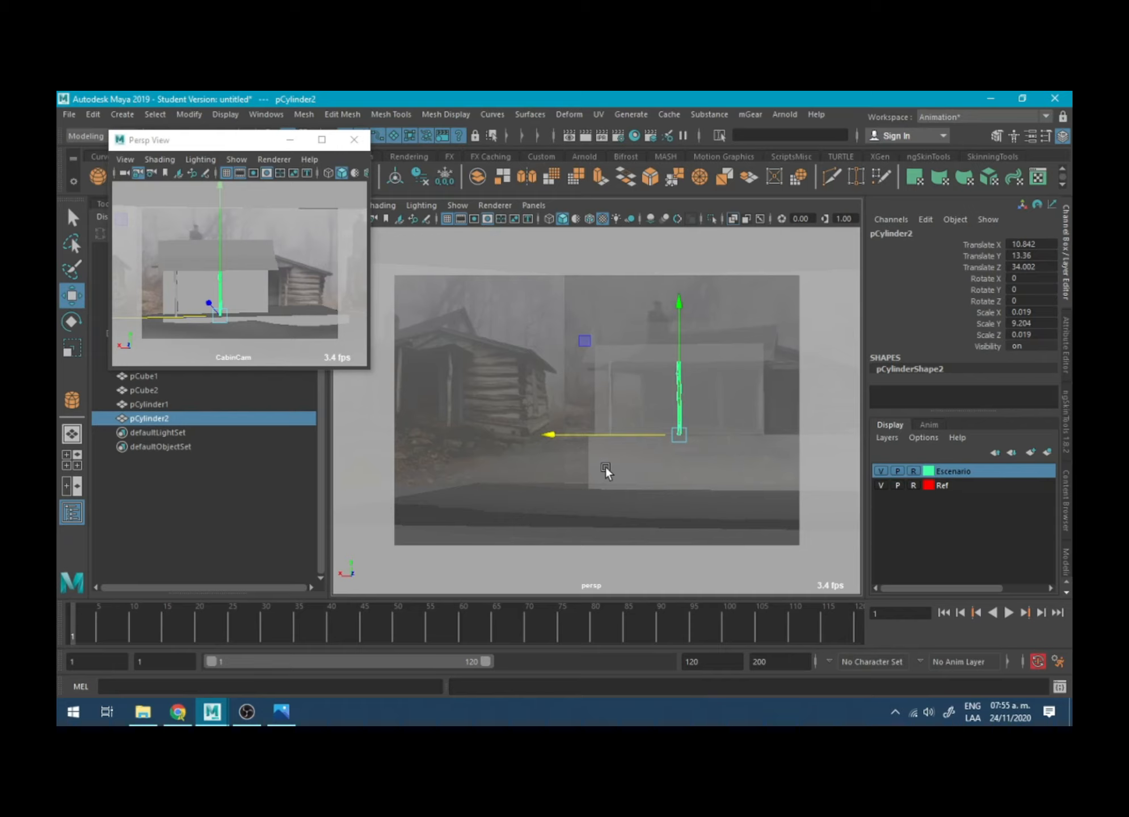
{"action": "key", "text": "ctrl+d"}
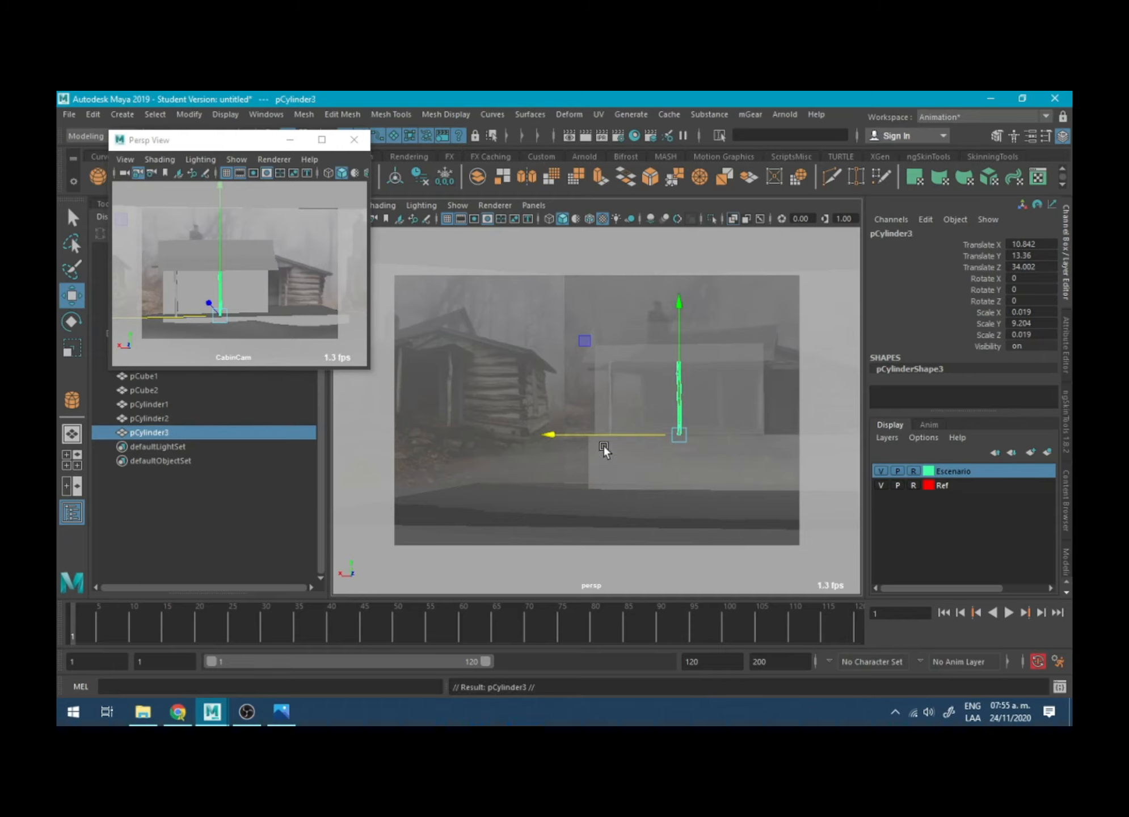
{"action": "left_click_drag", "start_coordinate": [608, 432], "coordinate": [655, 428]}
{"action": "key", "text": "ctrl+d"}
- Rotate the three duplicated posts about Y by different amounts, including about -36.379 for the end post and -53.939 for its neighbour
{"action": "key", "text": "r"}
{"action": "key", "text": "e"}
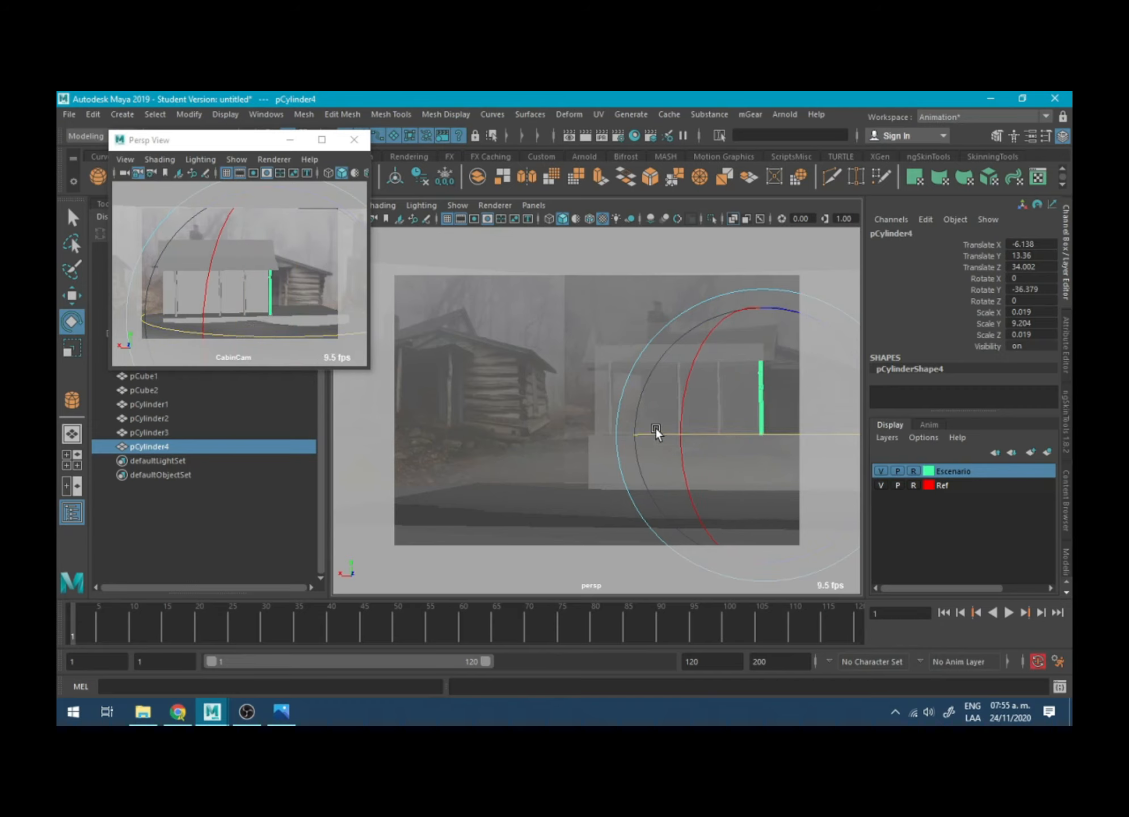
{"action": "left_click", "coordinate": [607, 306]}
{"action": "left_click", "coordinate": [678, 380]}
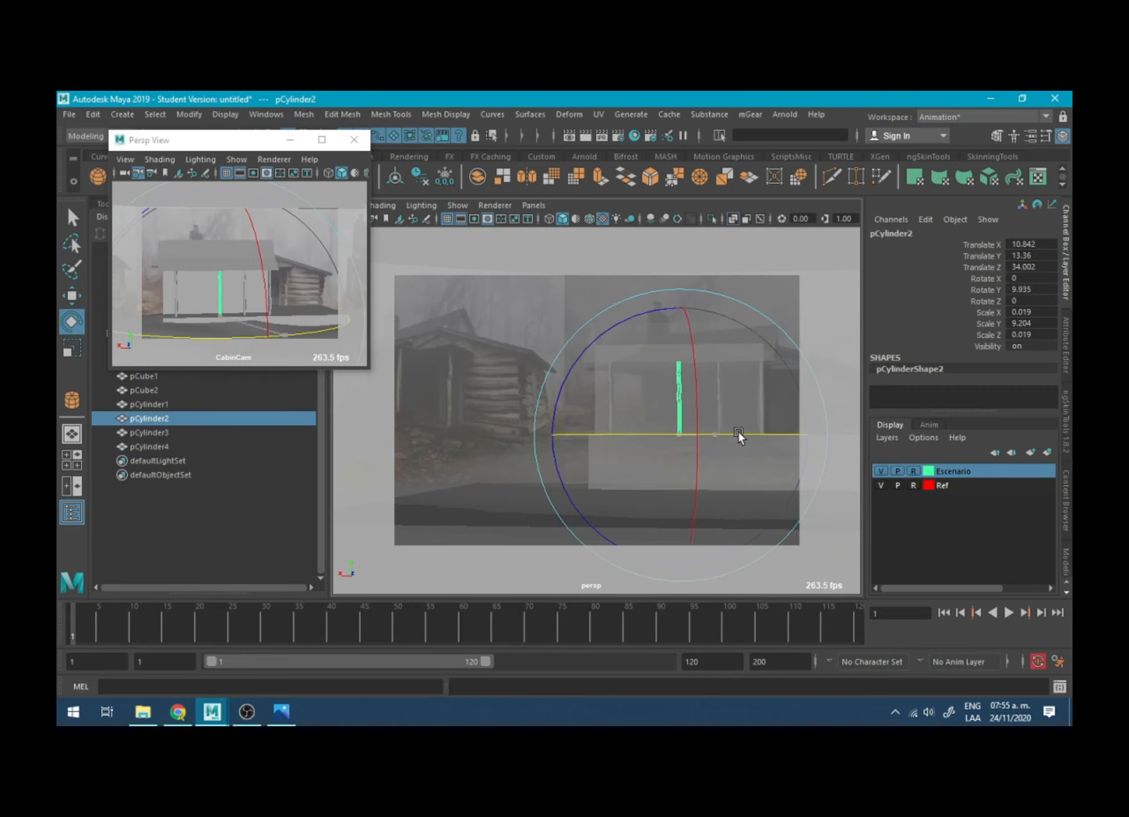
{"action": "left_click_drag", "start_coordinate": [738, 431], "coordinate": [659, 435]}
{"action": "left_click", "coordinate": [782, 322]}
{"action": "left_click", "coordinate": [718, 393]}
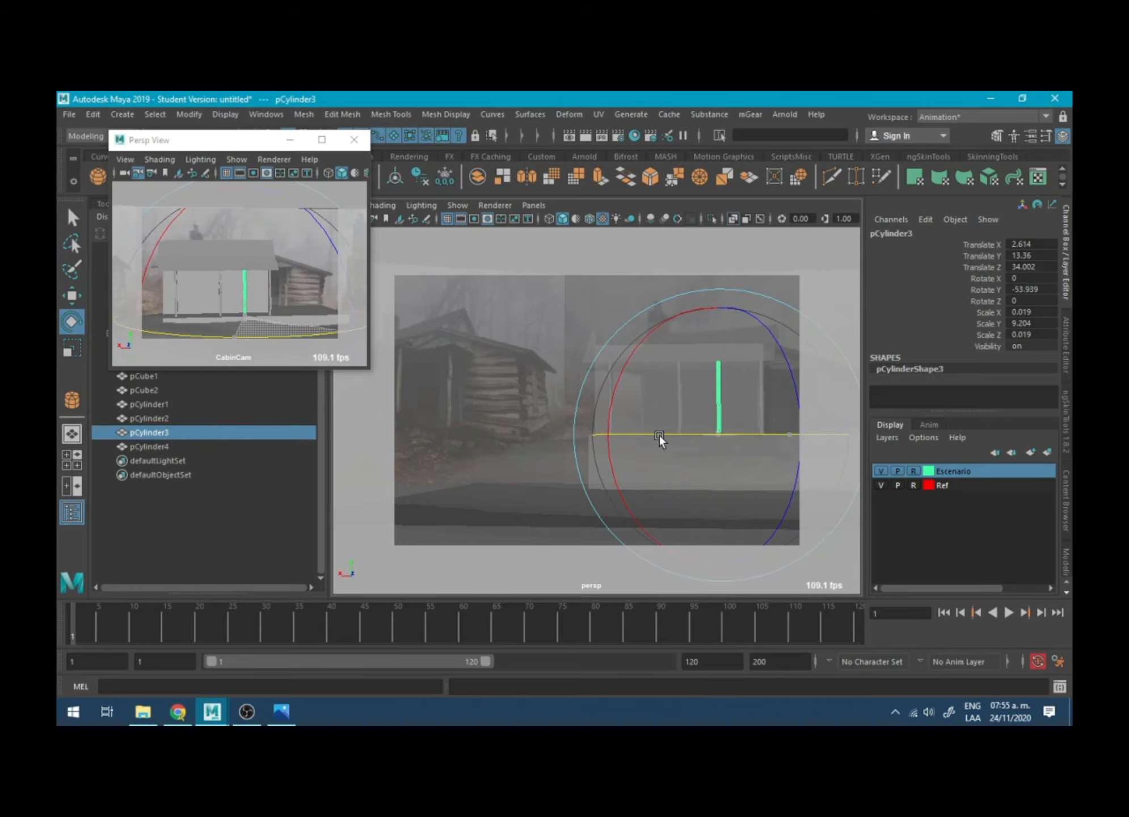